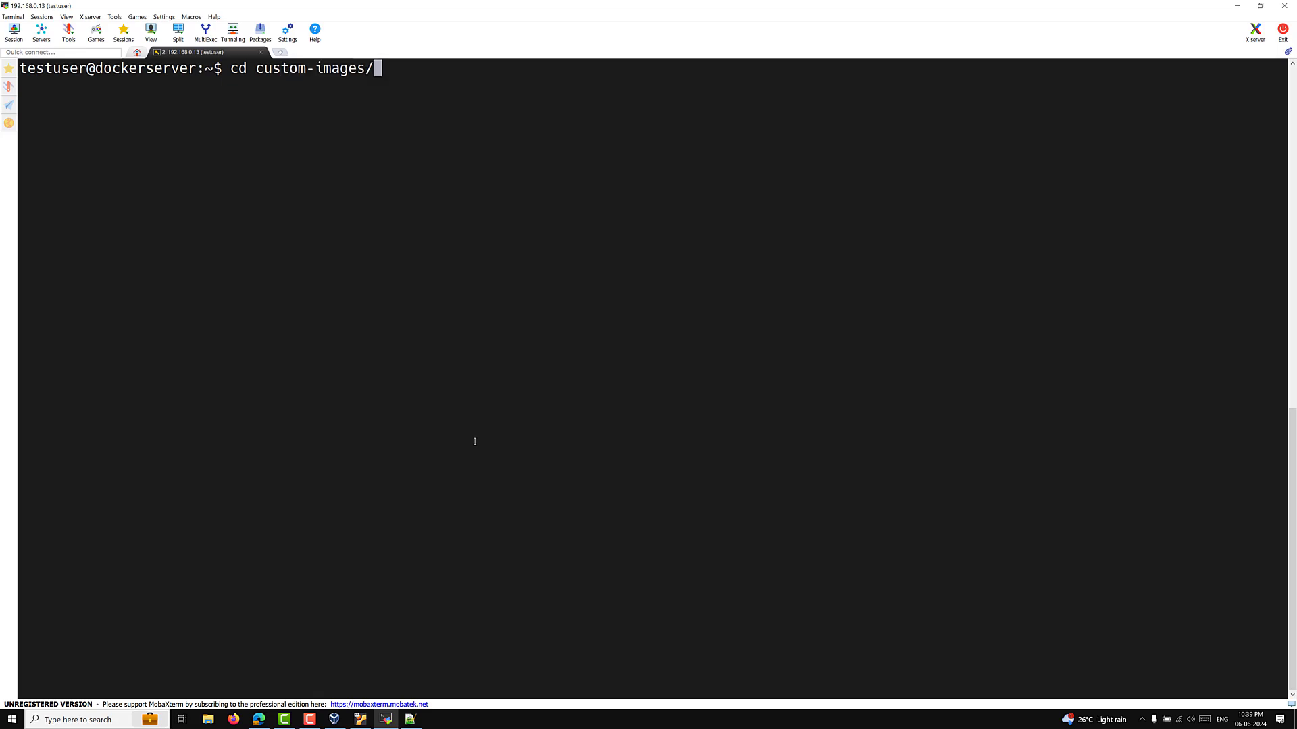
# Step: Enter the custom-images folder and open the Dockerfile in vi
pyautogui.press('Return')
pyautogui.write('vi Docke')
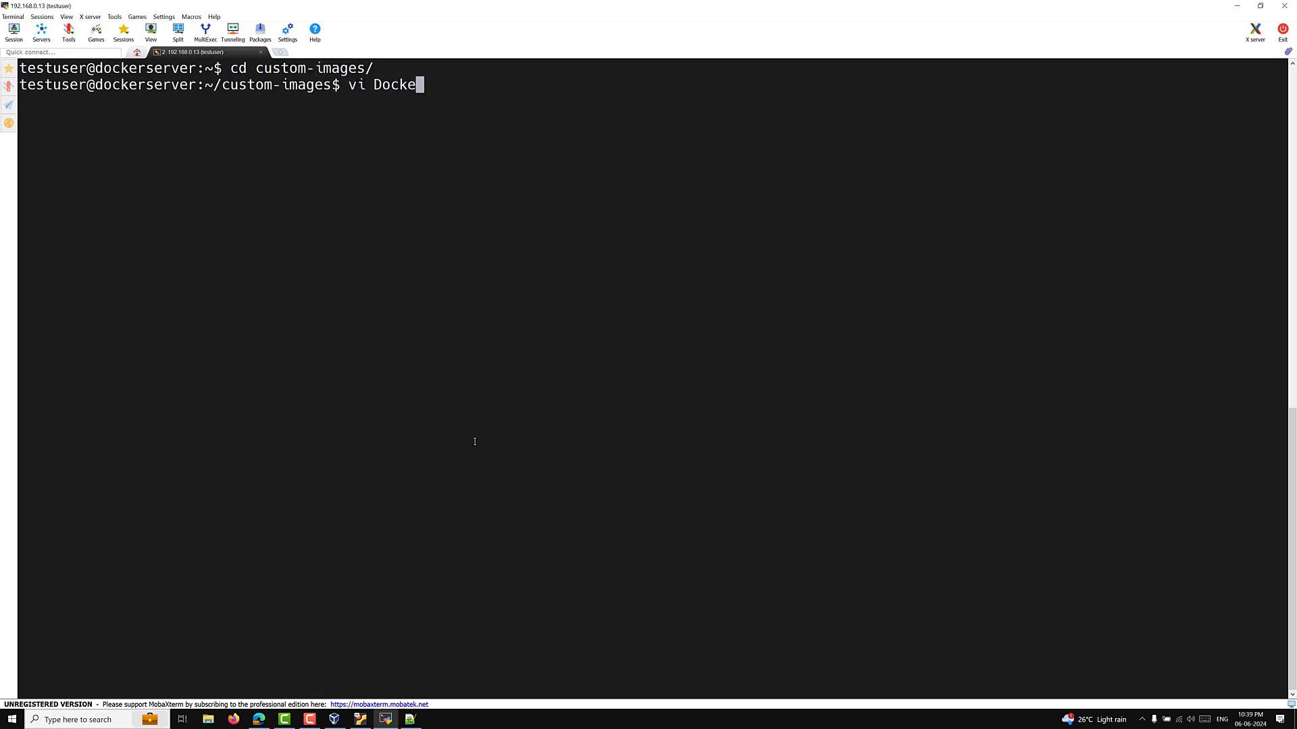
pyautogui.press('Tab')
pyautogui.press('Return')
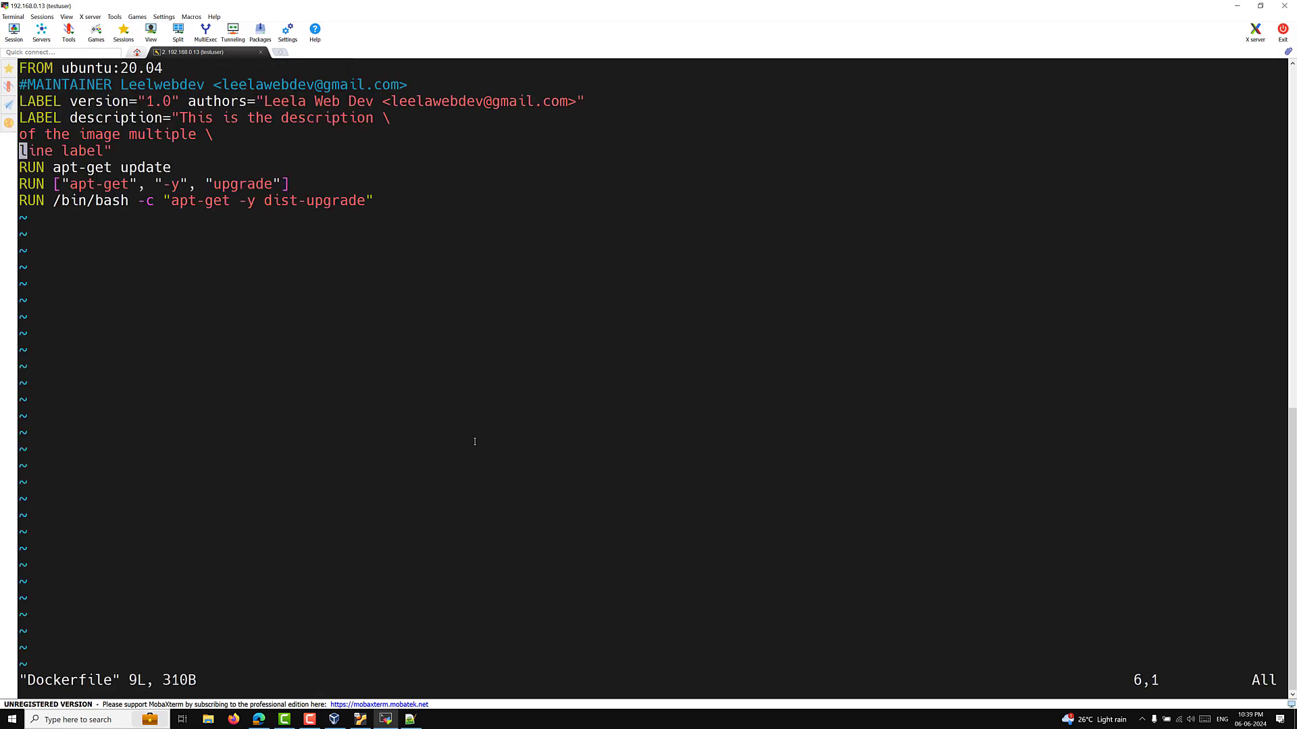
# Step: Add an ENV line below the label setting MYSQL_ROOT_PASSWORD to a test password
pyautogui.press('Down')
pyautogui.press('Down')
pyautogui.press('Down')
pyautogui.press('Up')
pyautogui.press('Up')
pyautogui.press('Up')
pyautogui.press('Up')
pyautogui.press('Up')
pyautogui.press('Up')
pyautogui.press('Down')
pyautogui.press('Down')
pyautogui.press('Down')
pyautogui.press('Right')
pyautogui.press('Right')
pyautogui.press('Right')
pyautogui.press('Right')
pyautogui.press('Right')
pyautogui.press('Right')
pyautogui.press('Right')
pyautogui.press('Right')
pyautogui.press('Right')
pyautogui.press('Right')
pyautogui.press('i')
pyautogui.press('Right')
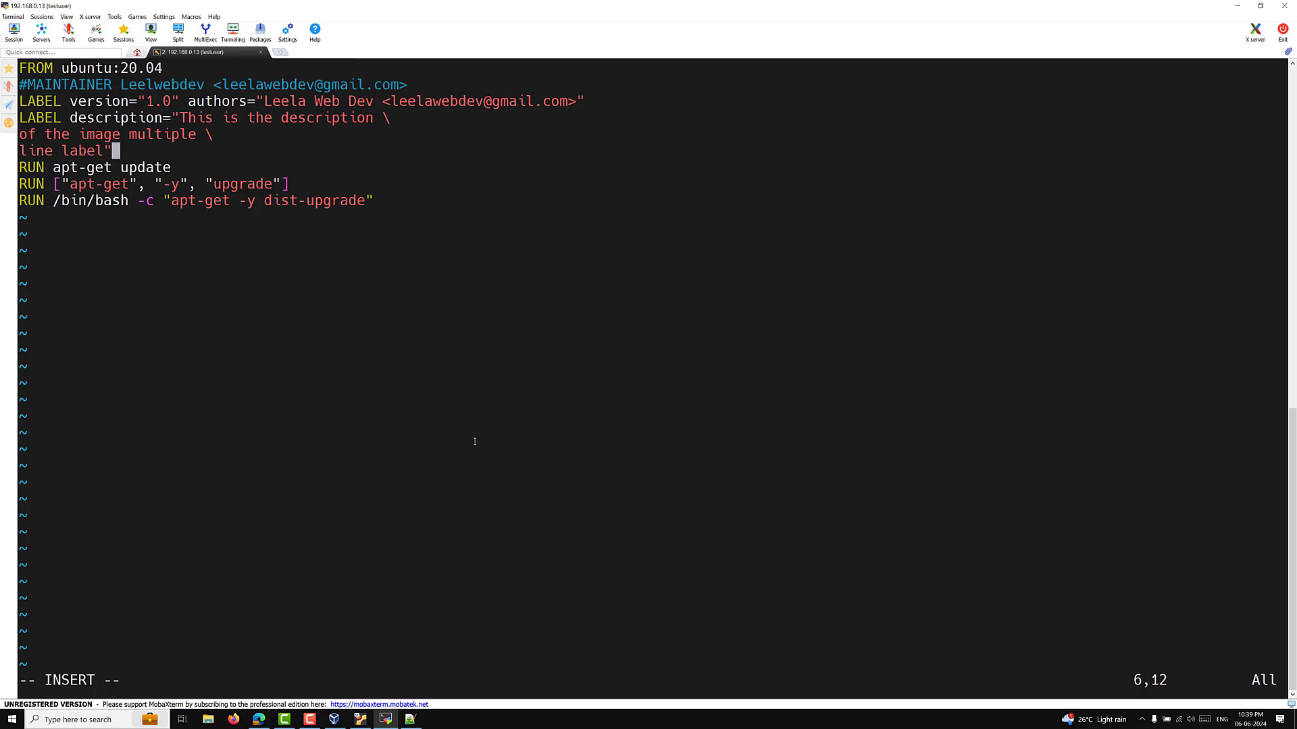
pyautogui.press('Return')
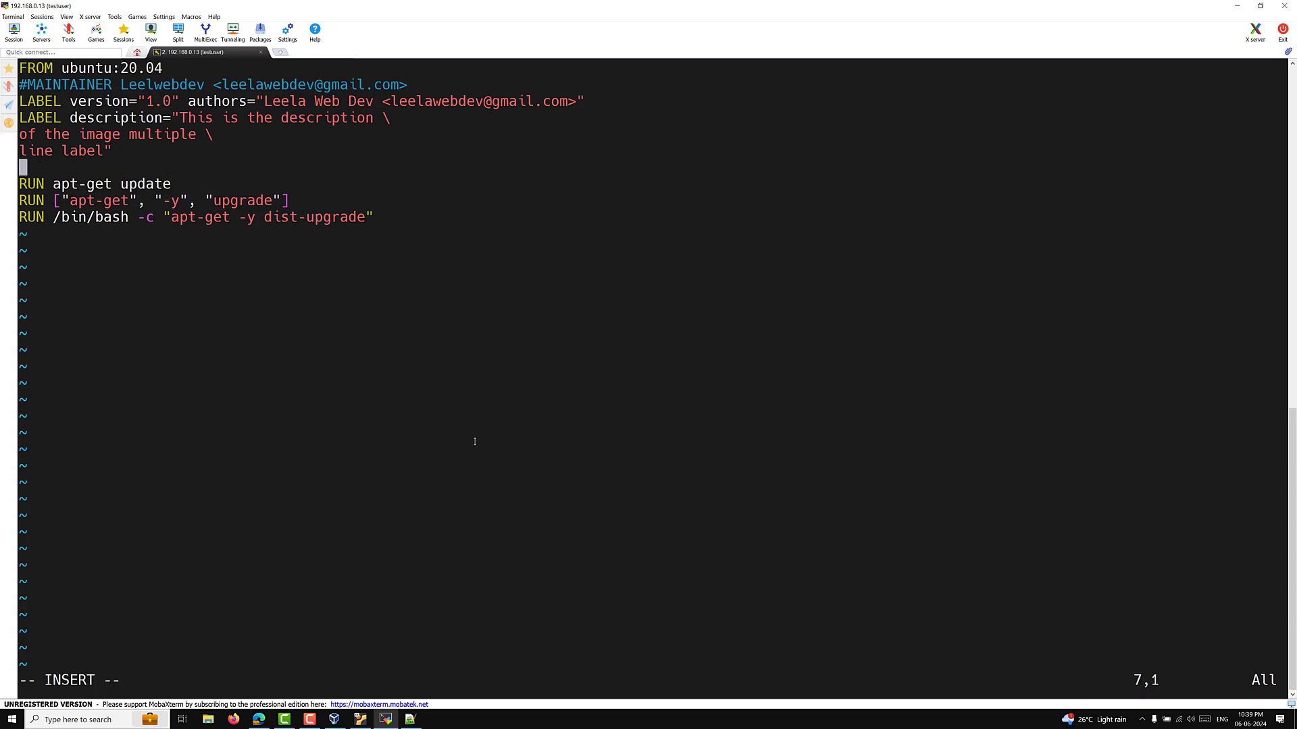
pyautogui.write('ENV MYSQL_ROOT')
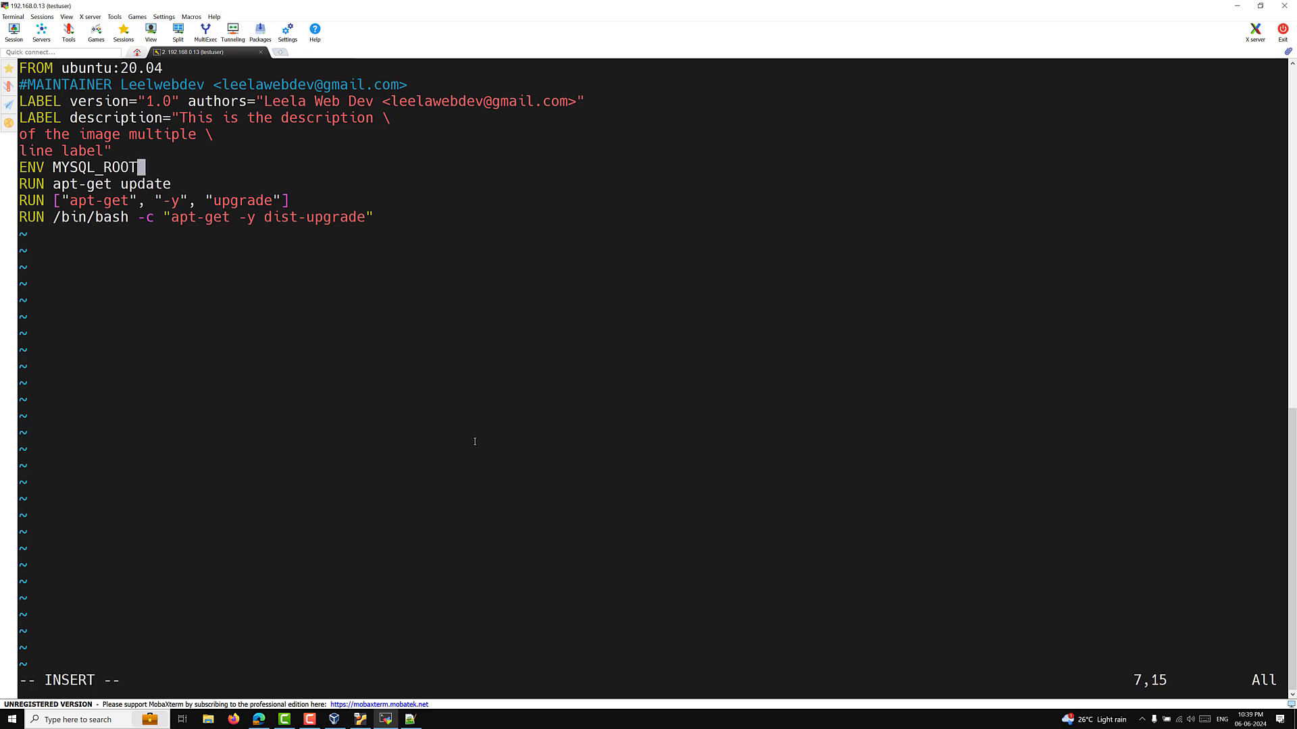
pyautogui.write('_PASSWOR')
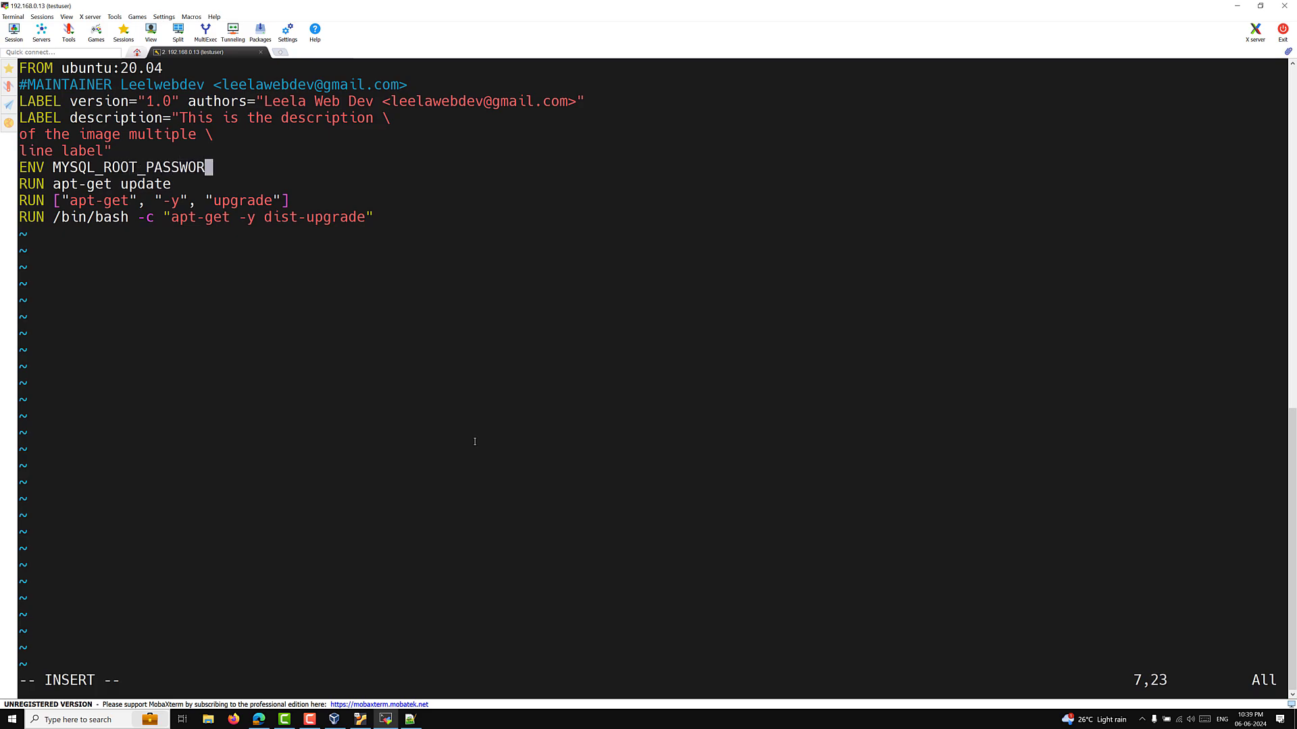
# Step: Append && apt-get install -y nginx to the RUN apt-get update line
pyautogui.press('Down')
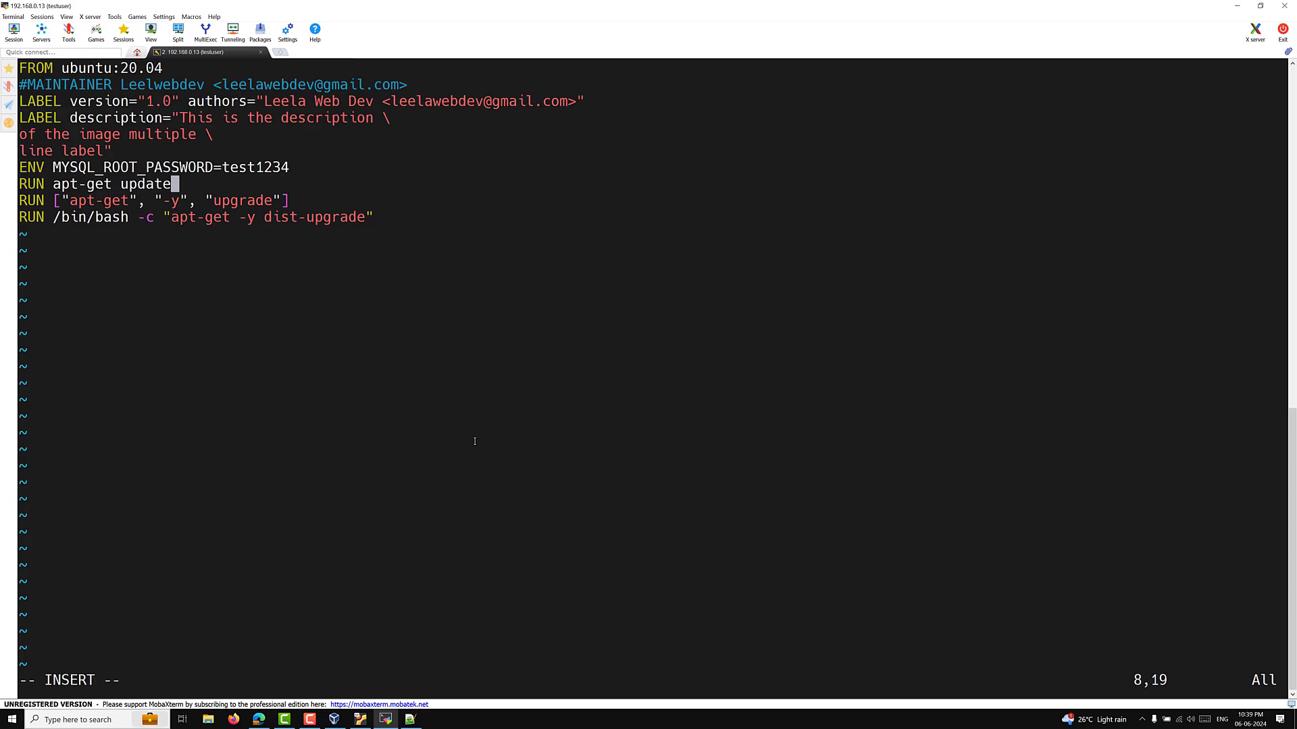
pyautogui.write('&& apt-get ')
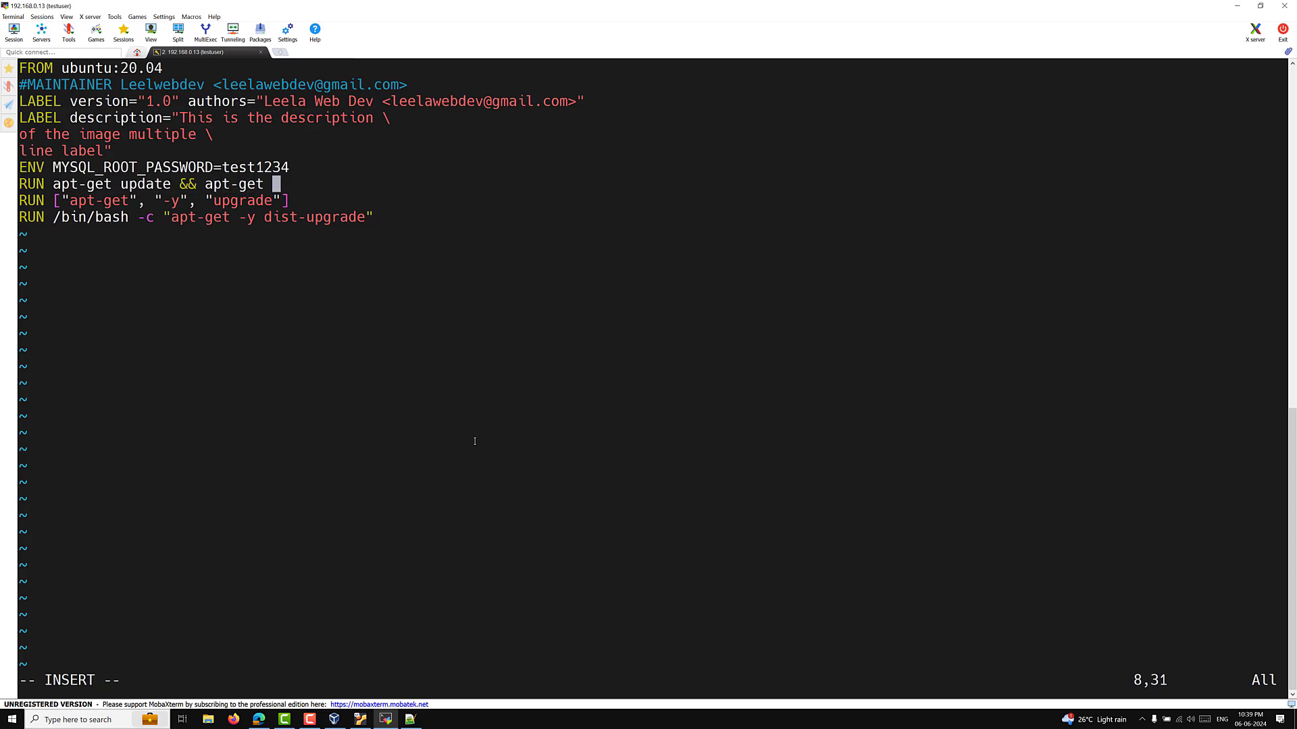
pyautogui.write('install -y nginx')
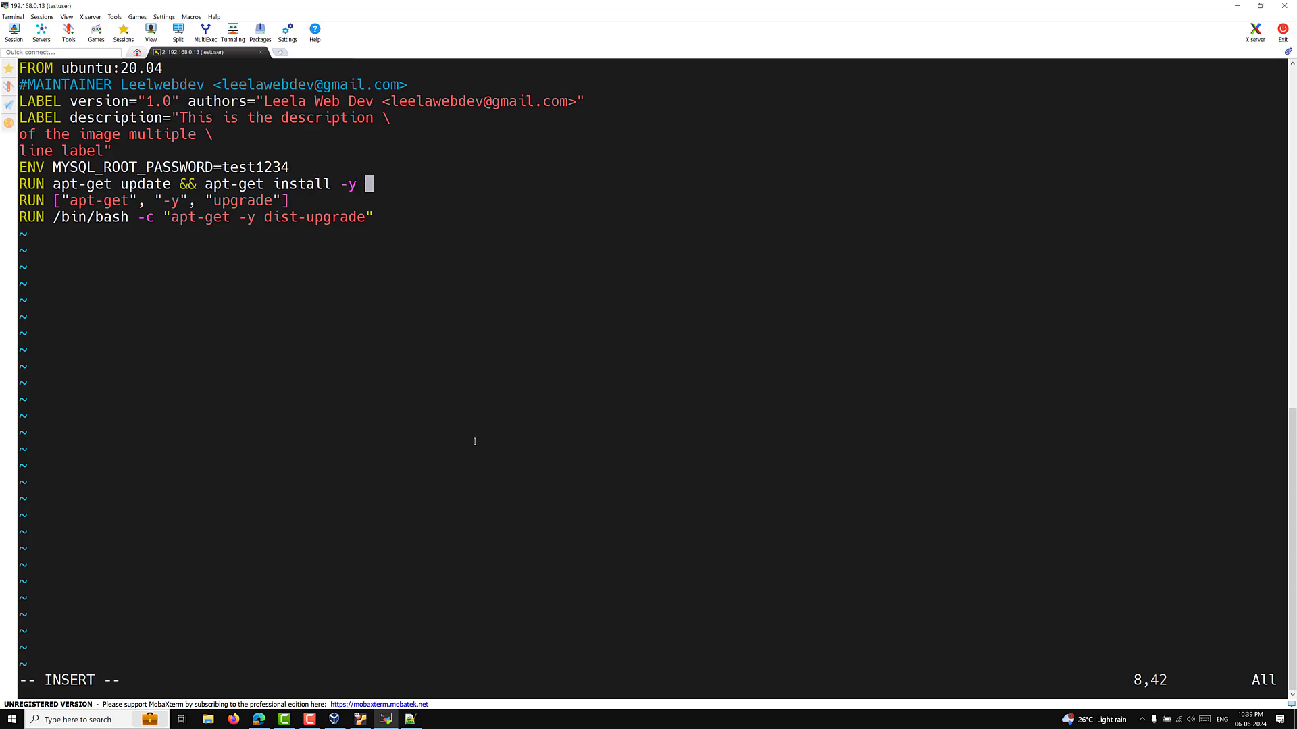
pyautogui.press('Down')
pyautogui.press('Down')
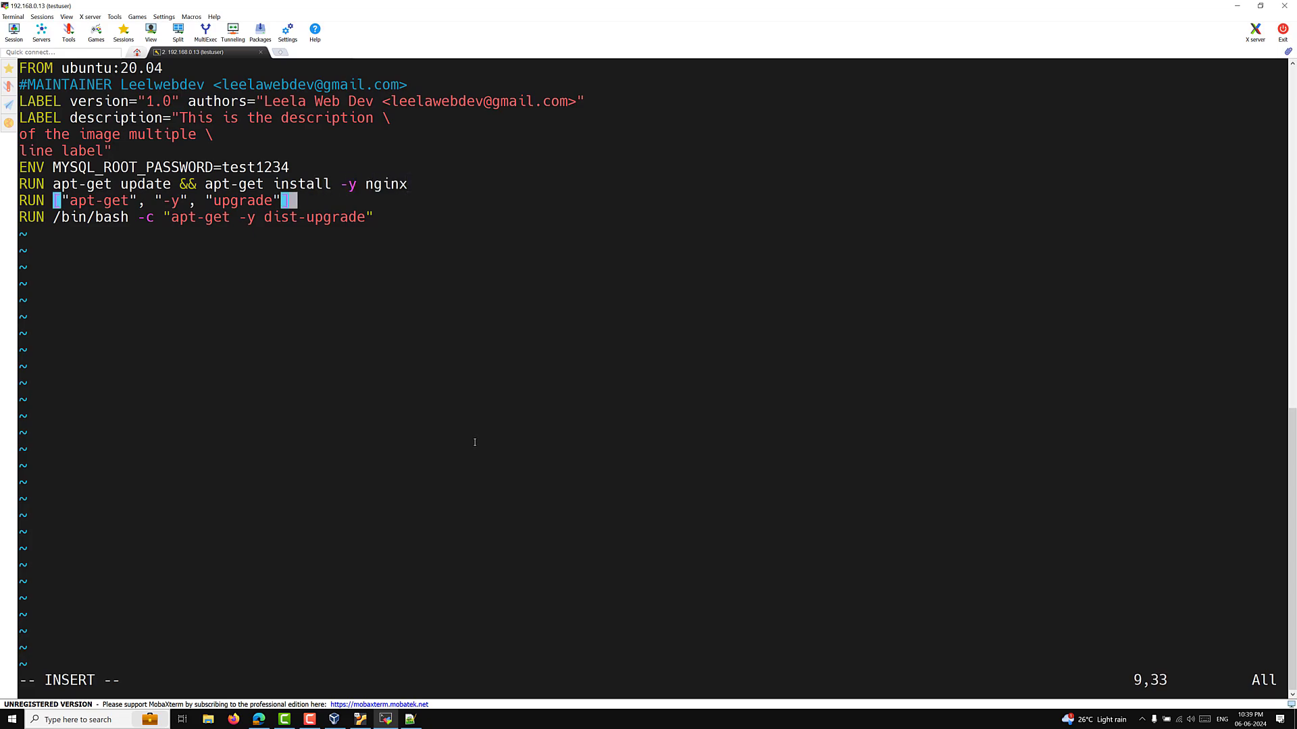
pyautogui.press('Return')
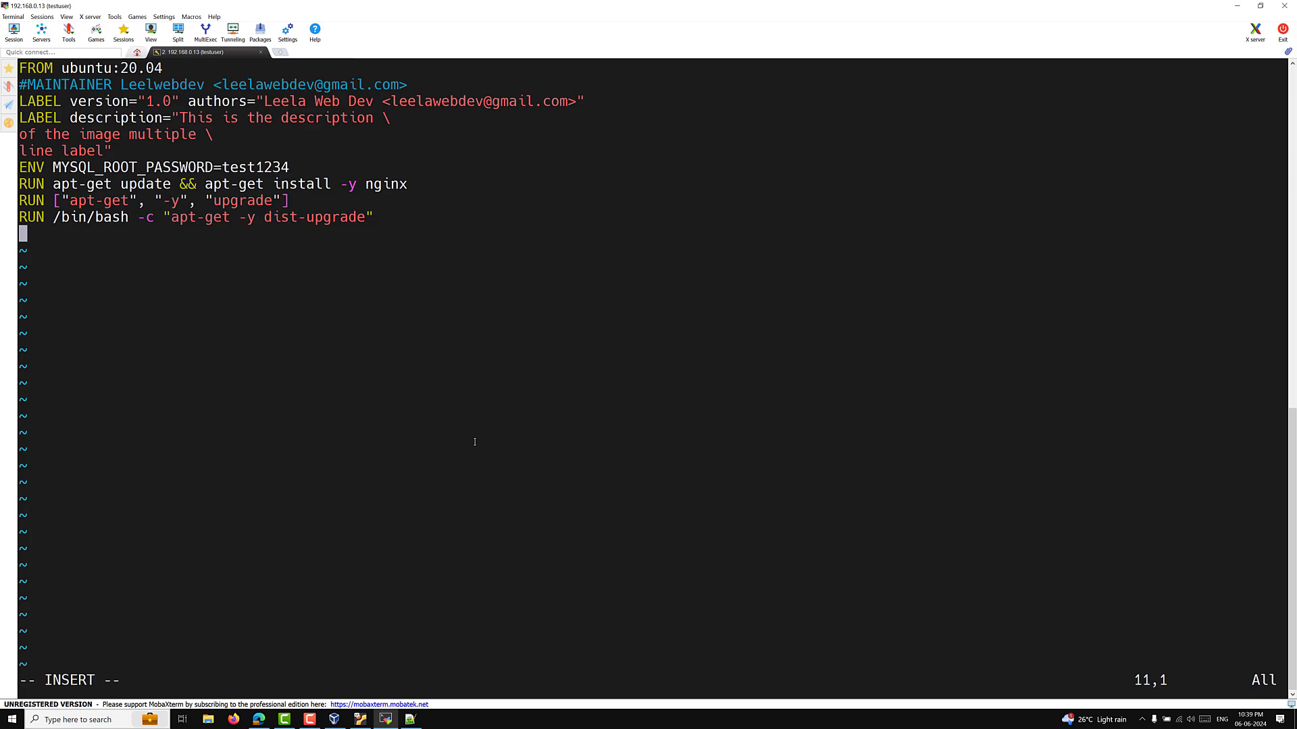
# Step: End the Dockerfile with CMD ["nginx", "-g", "daemon off;"]
pyautogui.write('CMD [""]')
pyautogui.press('Left')
pyautogui.press('Left')
pyautogui.write('nginx')
pyautogui.press('Right')
pyautogui.write(', ""')
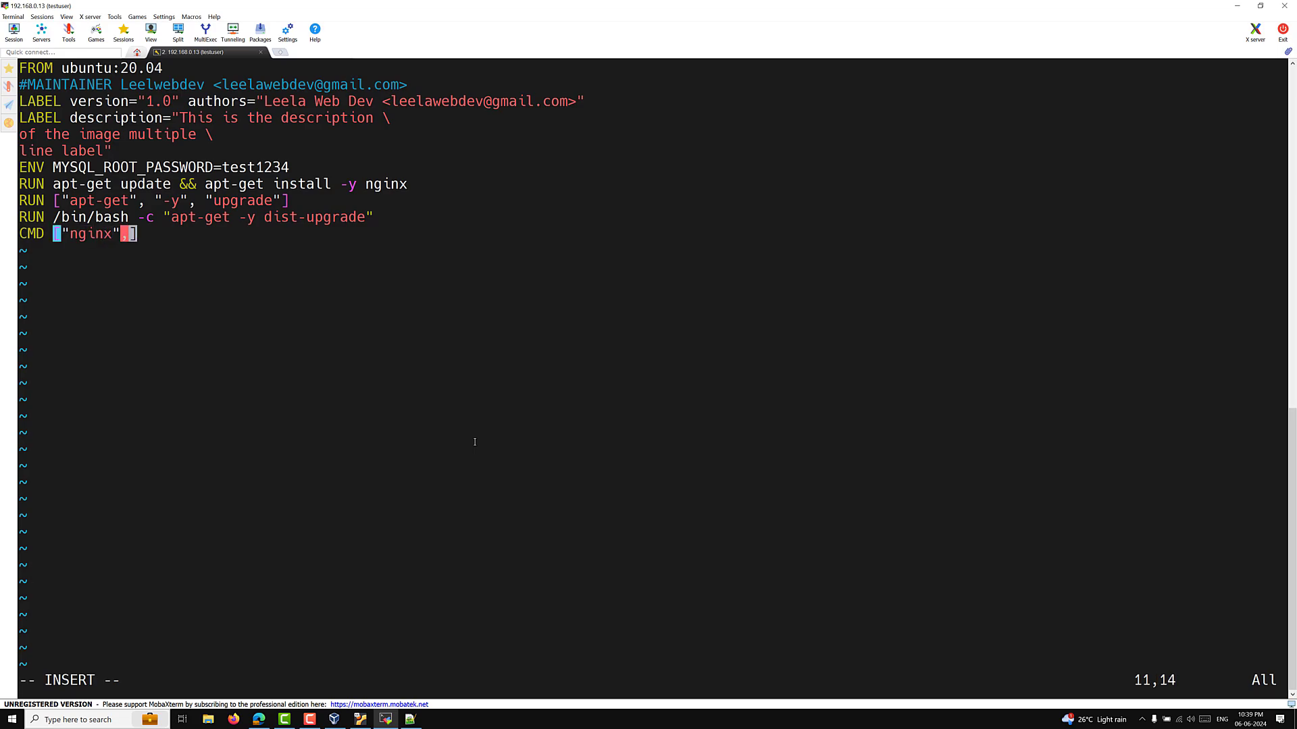
pyautogui.press('Left')
pyautogui.write('-g')
pyautogui.press('Right')
pyautogui.write(', ""')
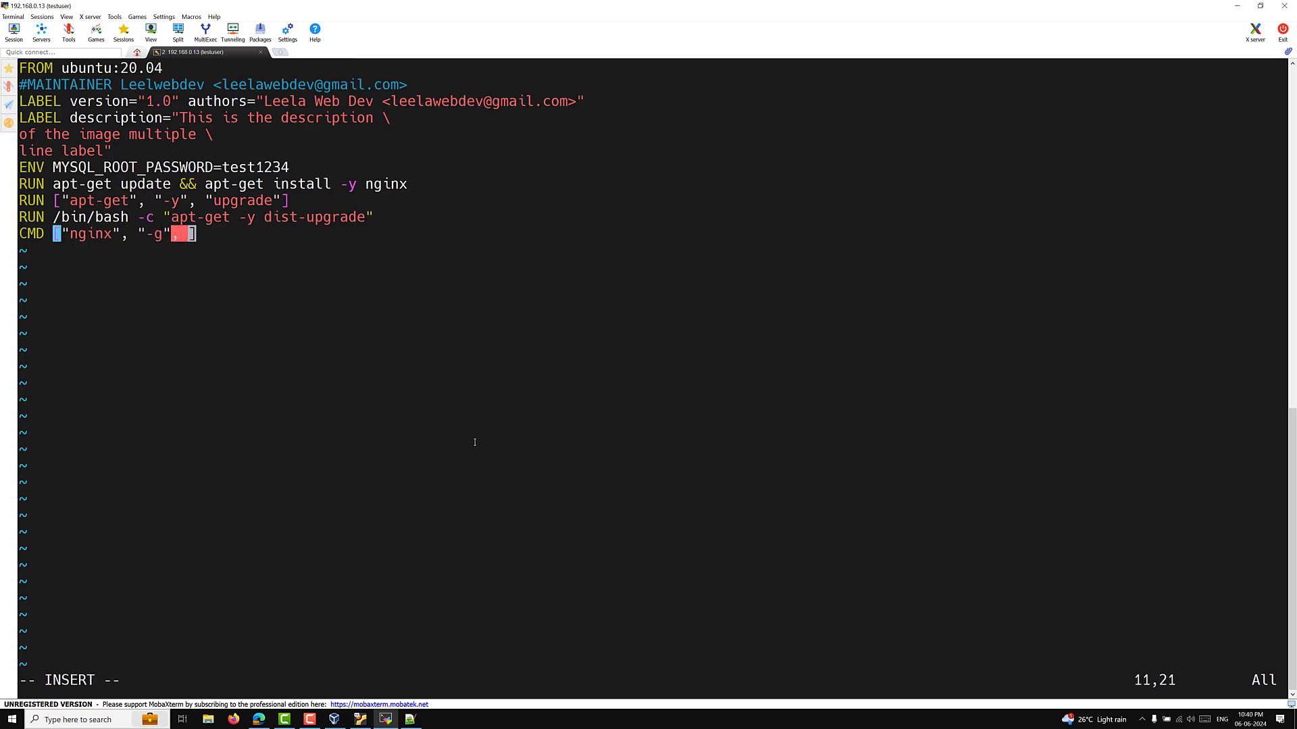
pyautogui.press('Left')
pyautogui.write('de')
pyautogui.press('BackSpace')
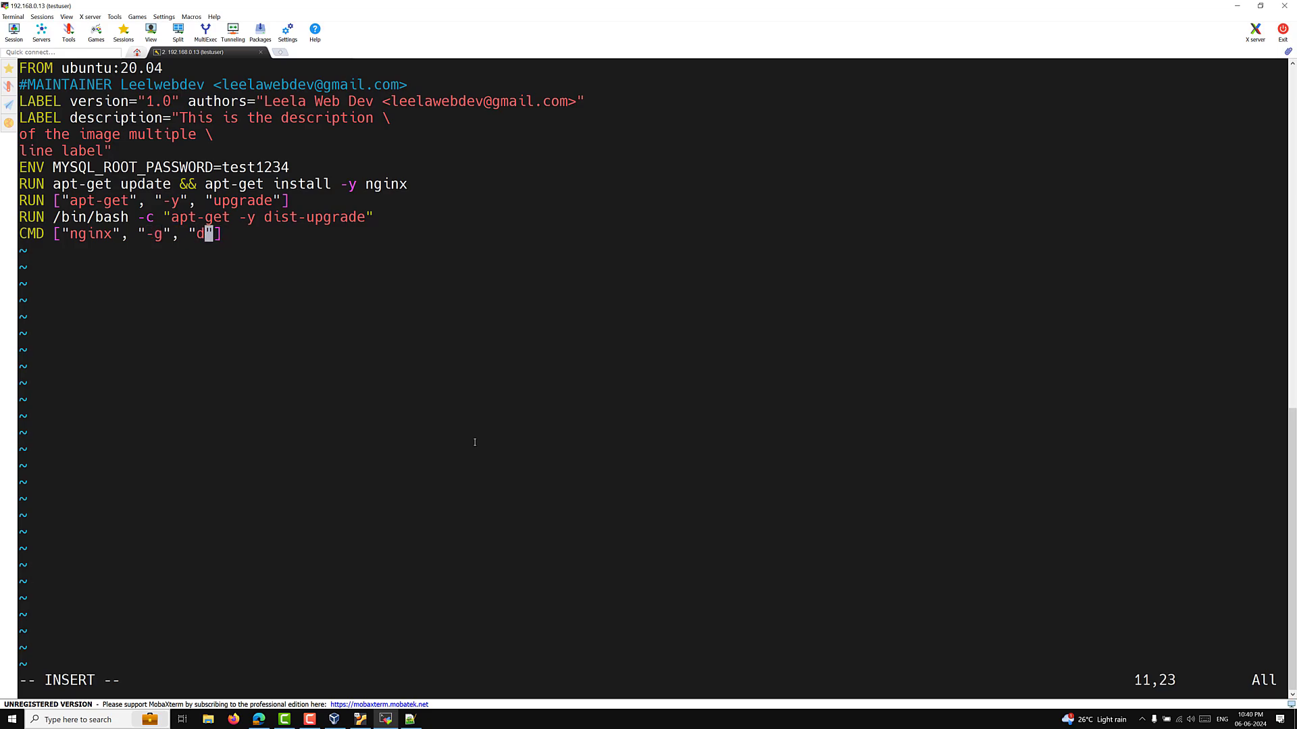
pyautogui.write('aemon off;')
# Step: Highlight the MYSQL_ROOT_PASSWORD setting, then save and quit vim with :wq
pyautogui.moveTo(46, 167); pyautogui.dragTo(288, 167)
pyautogui.click(375, 286)
pyautogui.press('Escape')
pyautogui.write(':wq')
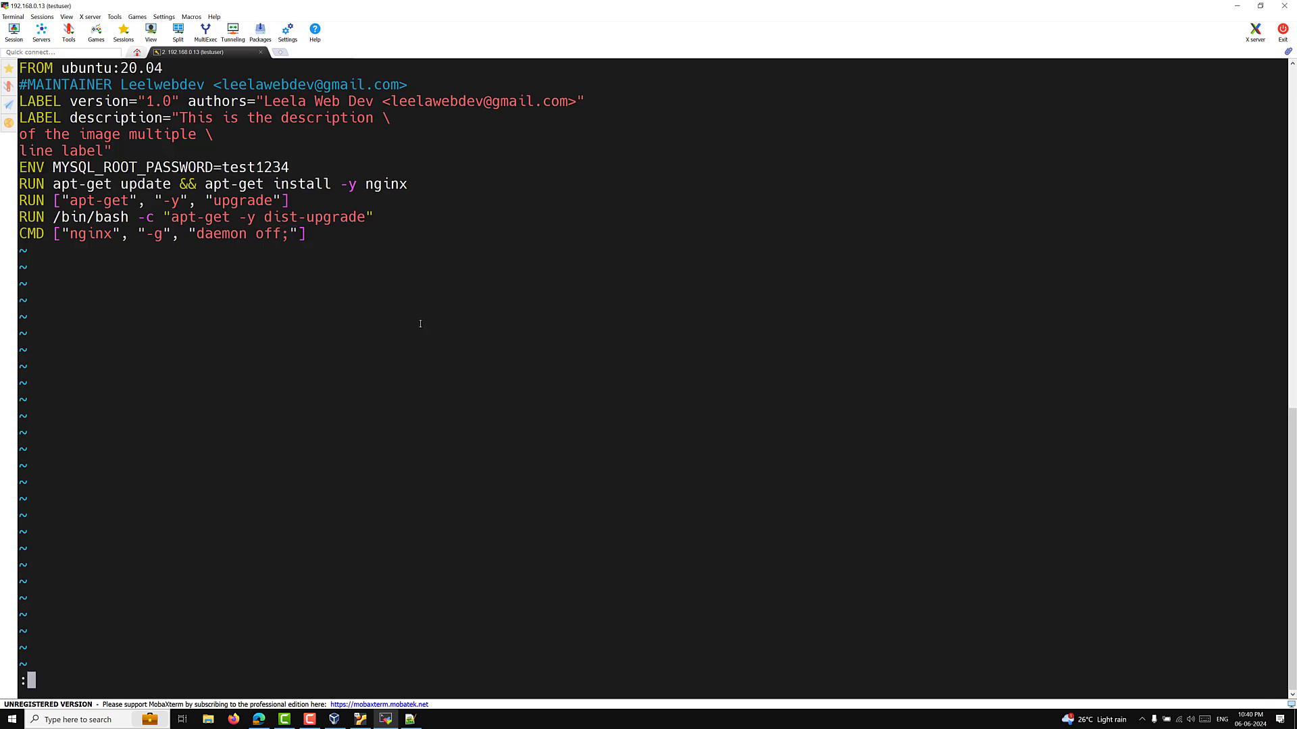
pyautogui.press('Return')
pyautogui.press('Up')
pyautogui.press('Up')
pyautogui.press('Up')
pyautogui.press('Up')
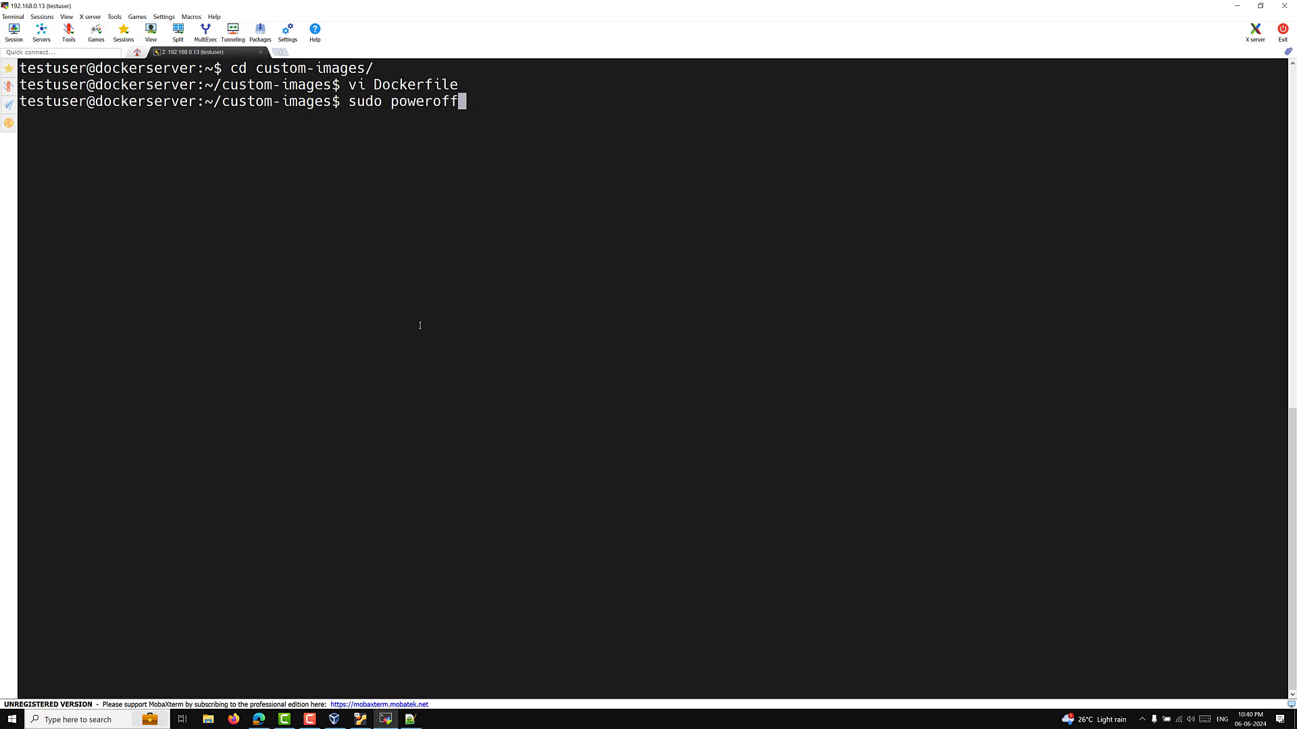
# Step: Rerun docker image build -t ubuntu-demo . from history and let all 8 steps finish
pyautogui.press('Up')
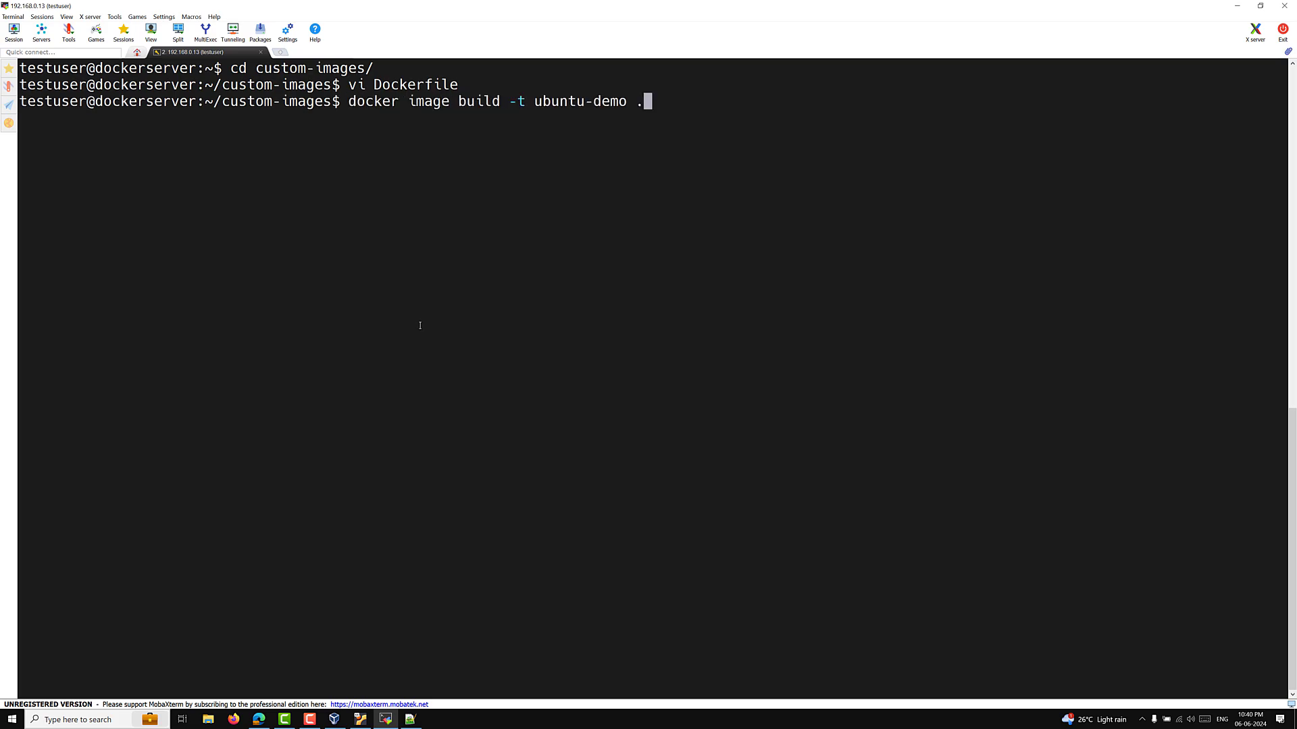
pyautogui.press('Return')
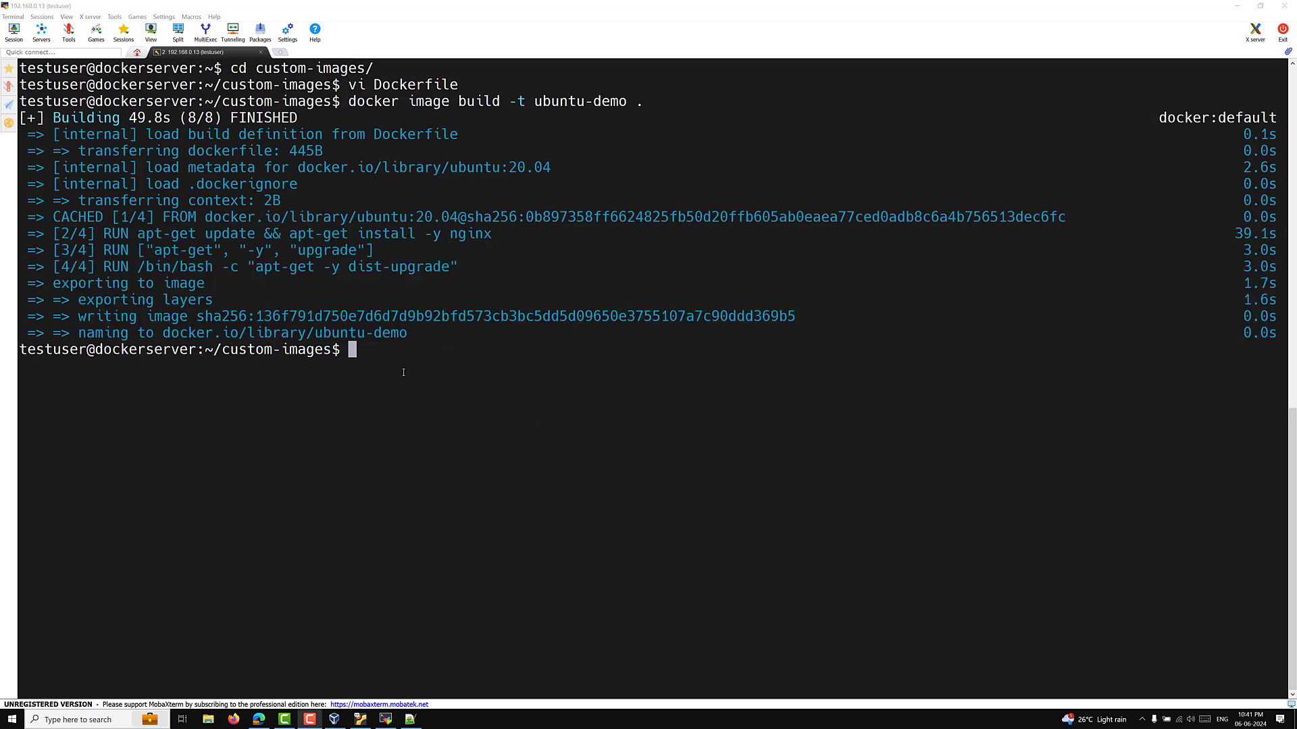
pyautogui.click(403, 372)
# Step: List the docker images, then clear the terminal
pyautogui.write('docker')
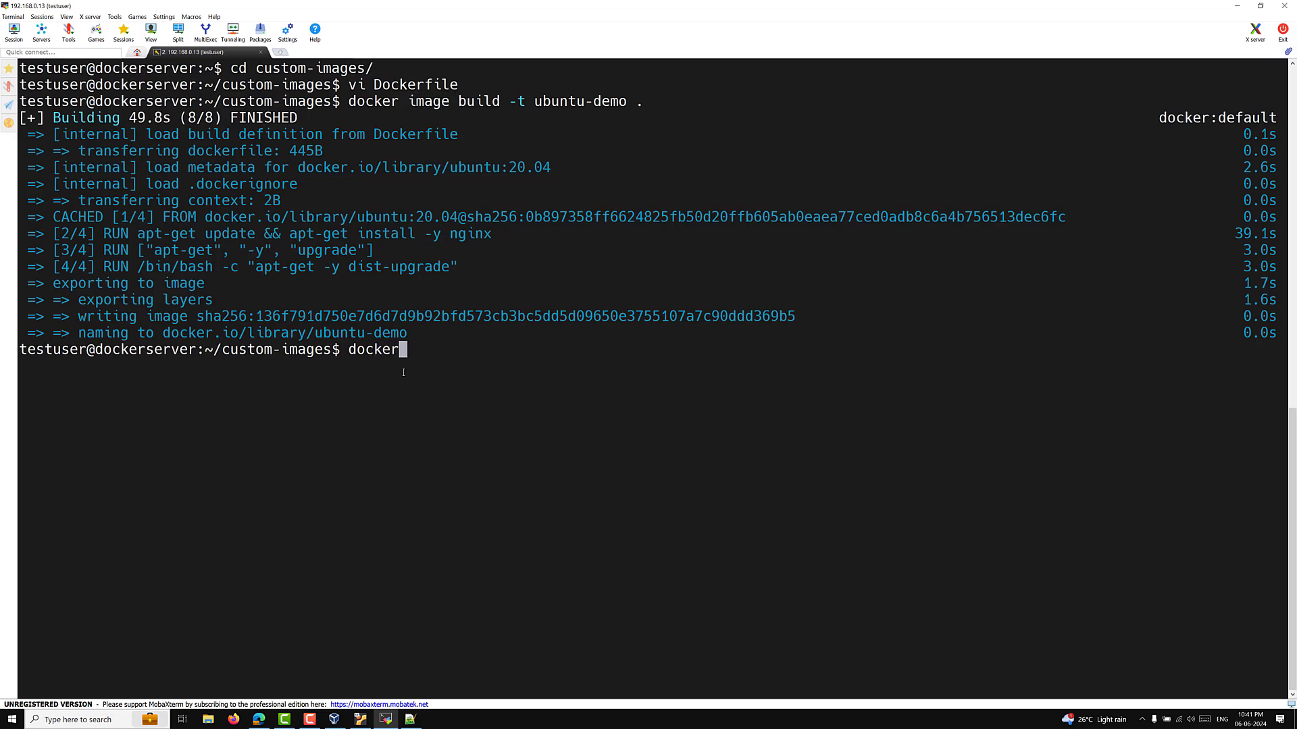
pyautogui.write(' image ls')
pyautogui.press('Return')
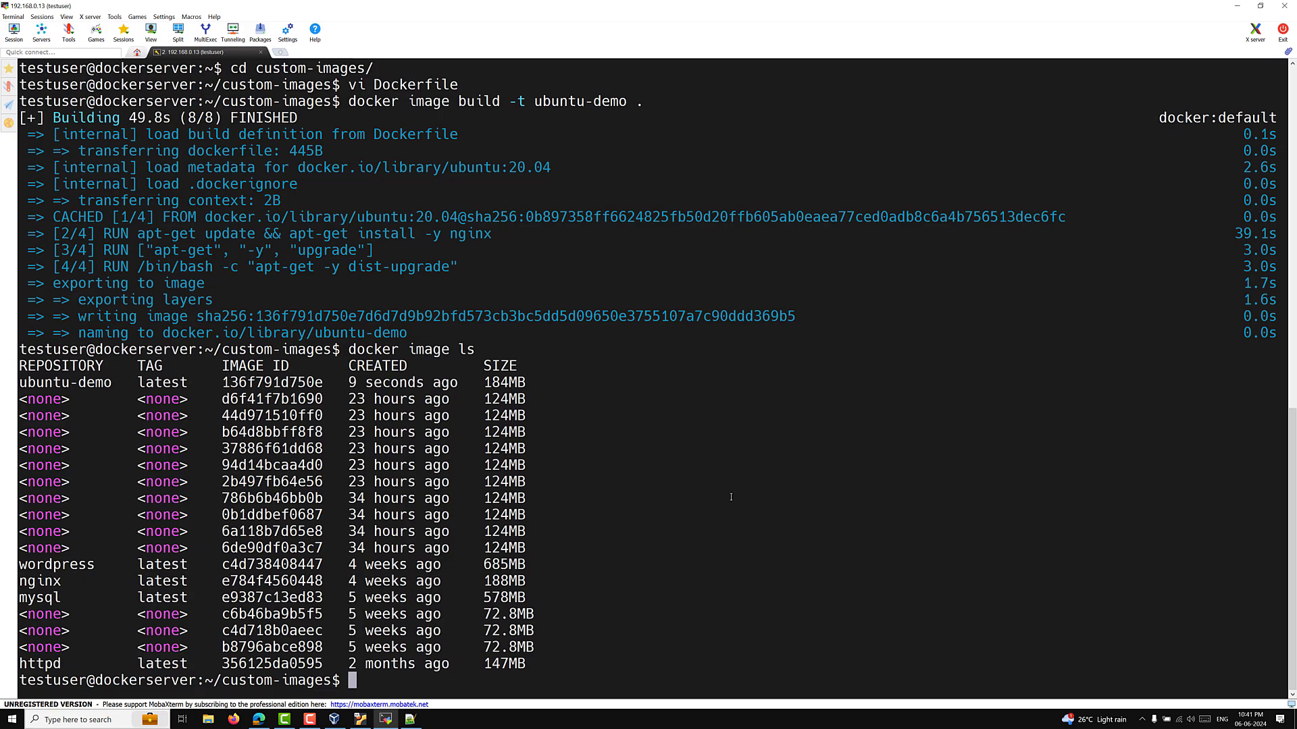
pyautogui.press('Up')
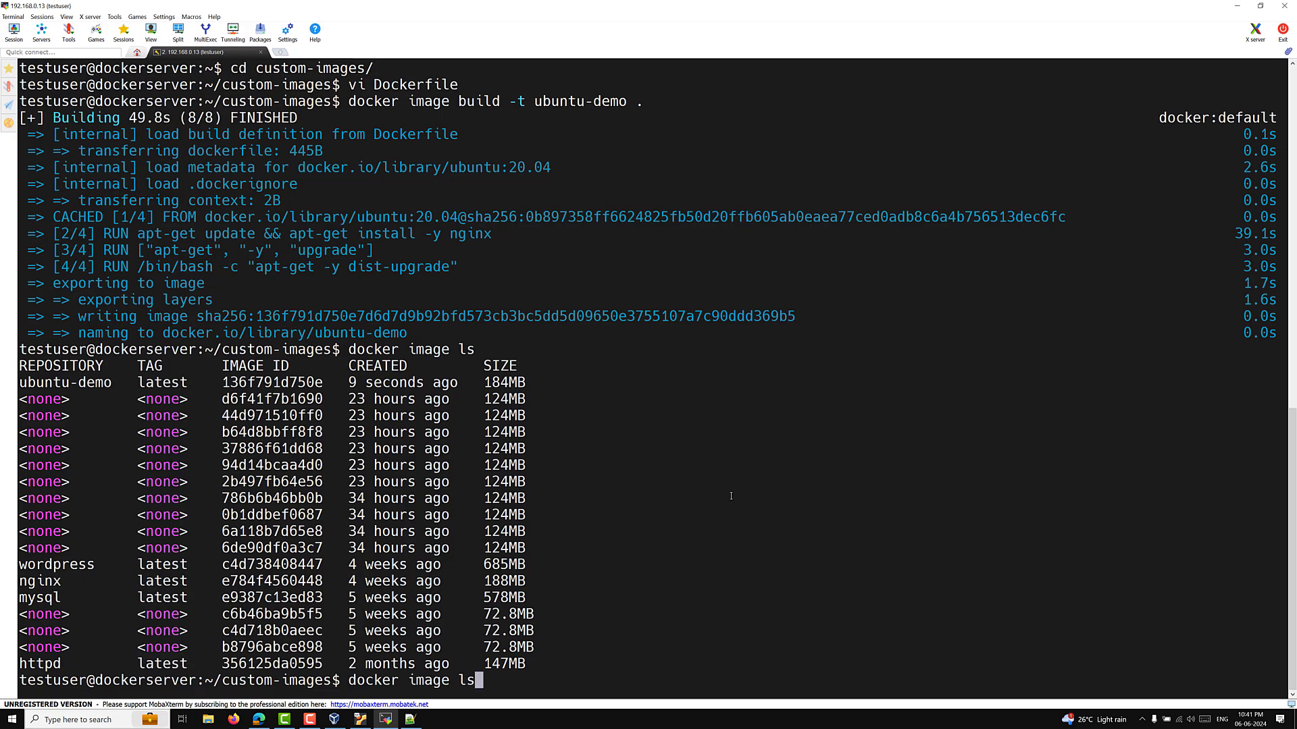
pyautogui.hotkey('ctrl', 'l')
pyautogui.press('BackSpace')
pyautogui.press('BackSpace')
pyautogui.press('BackSpace')
pyautogui.press('BackSpace')
pyautogui.press('BackSpace')
pyautogui.press('BackSpace')
pyautogui.press('BackSpace')
pyautogui.press('BackSpace')
pyautogui.press('BackSpace')
pyautogui.press('BackSpace')
pyautogui.press('BackSpace')
pyautogui.press('BackSpace')
pyautogui.press('BackSpace')
pyautogui.press('BackSpace')
pyautogui.press('BackSpace')
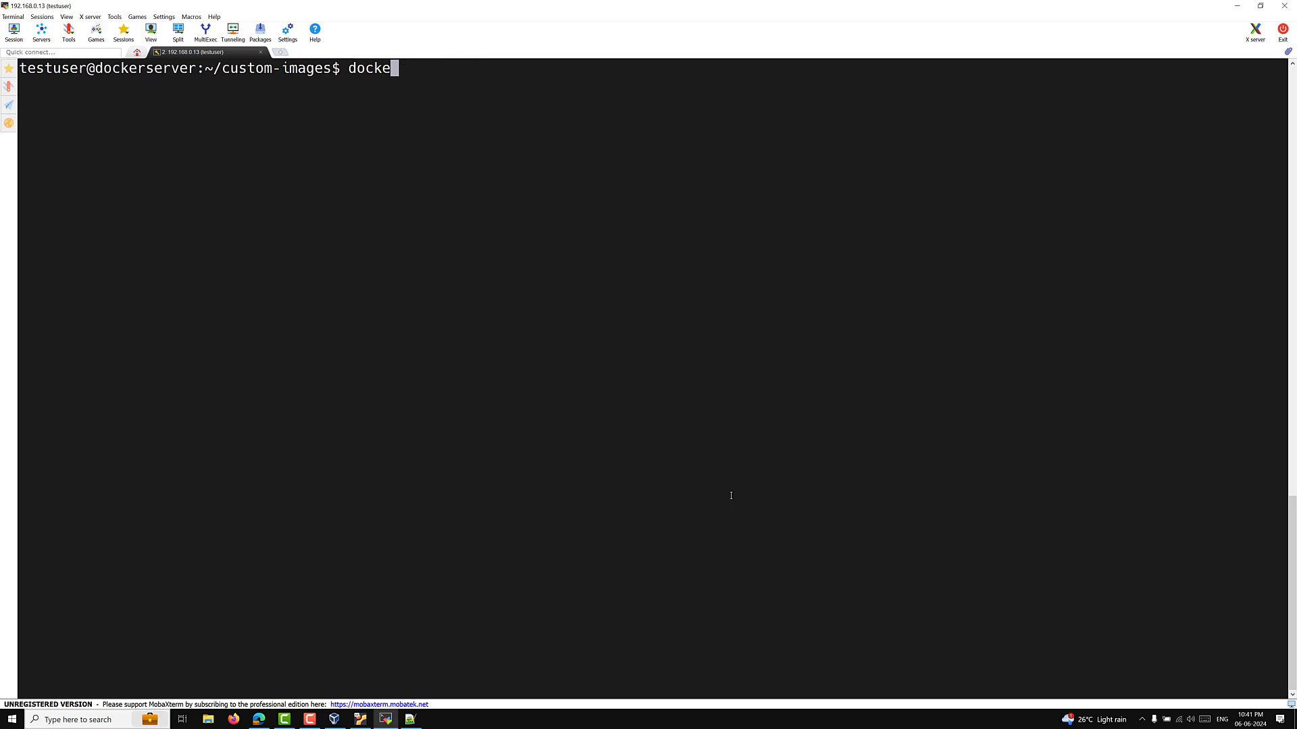
# Step: Start detached container ubuntu-container1 from ubuntu-demo and confirm it with docker container ps
pyautogui.write('docker container run -d ')
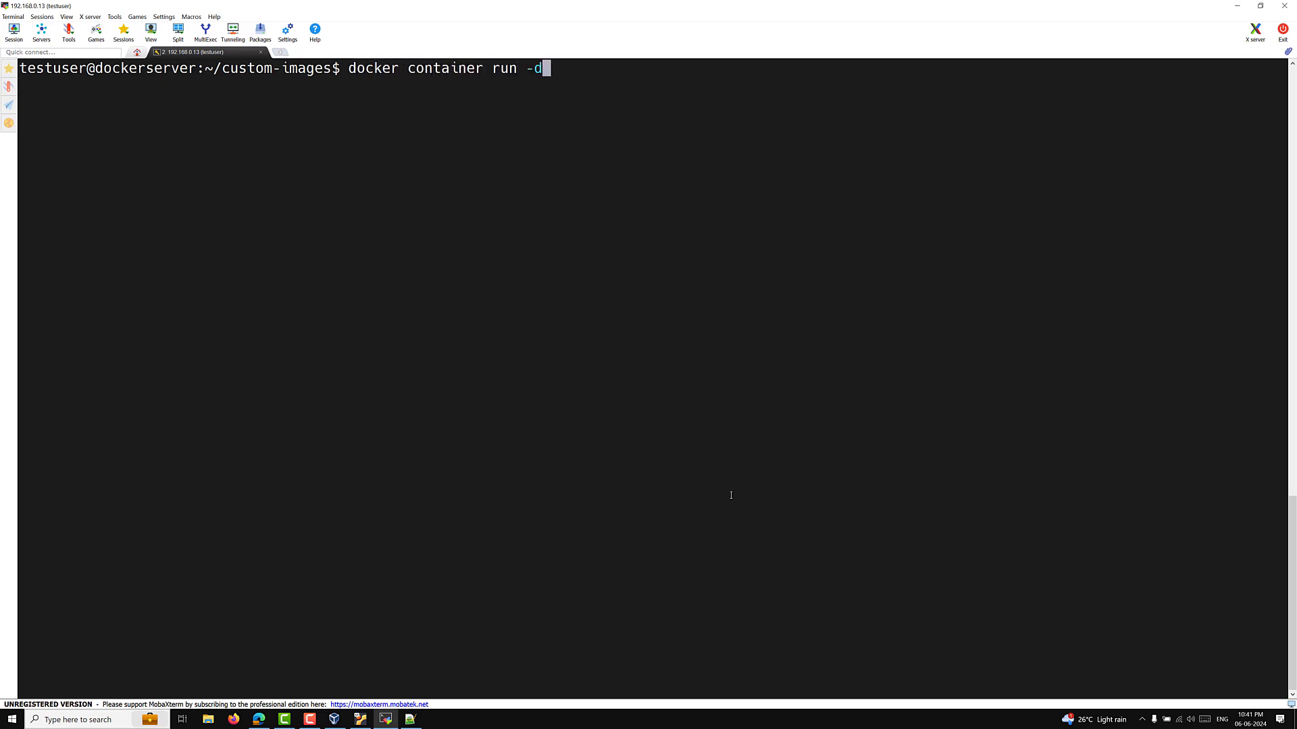
pyautogui.write('--name ubuntu-container1 ')
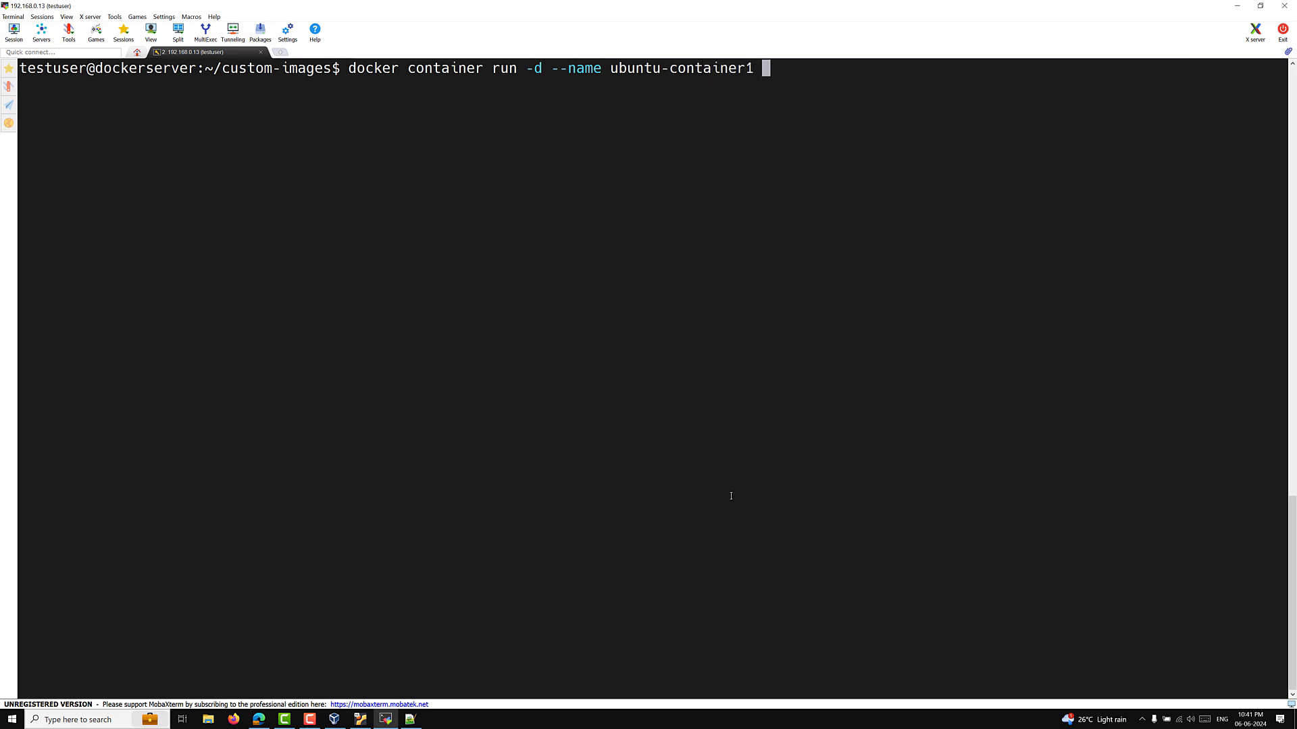
pyautogui.write('ub')
pyautogui.press('Tab')
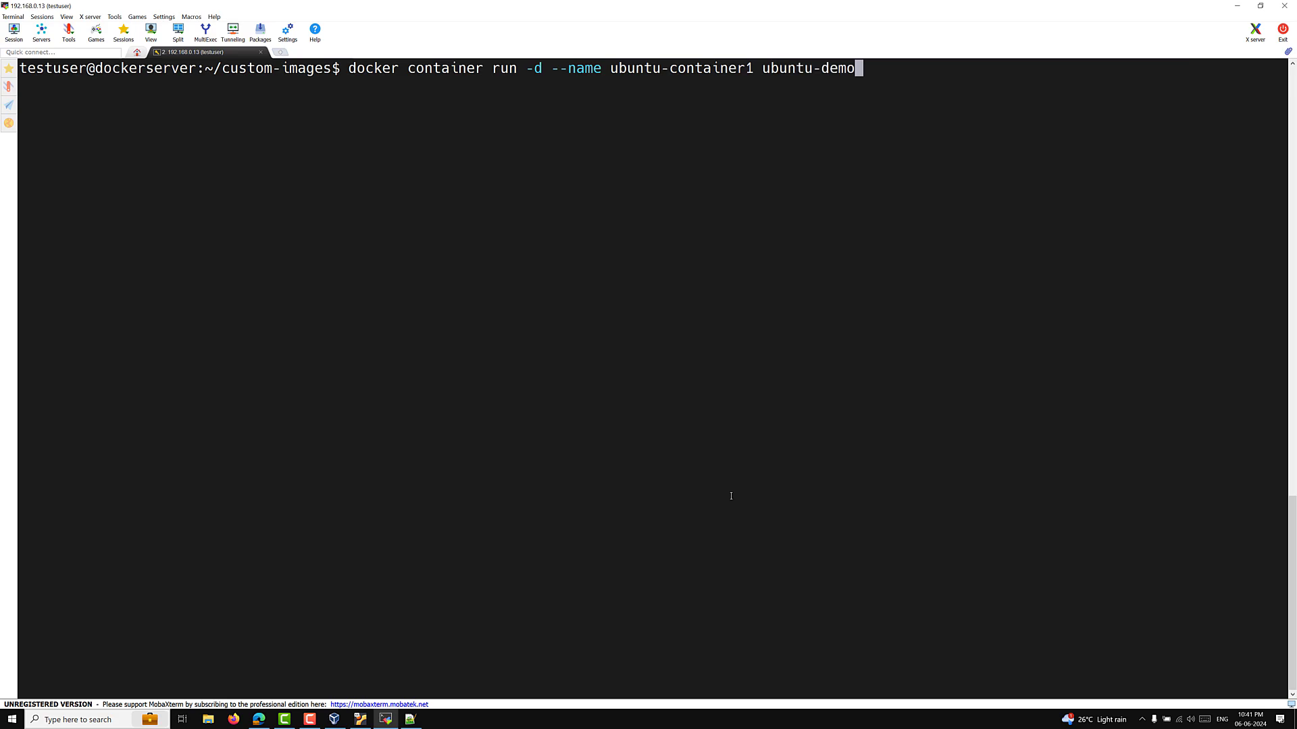
pyautogui.press('Return')
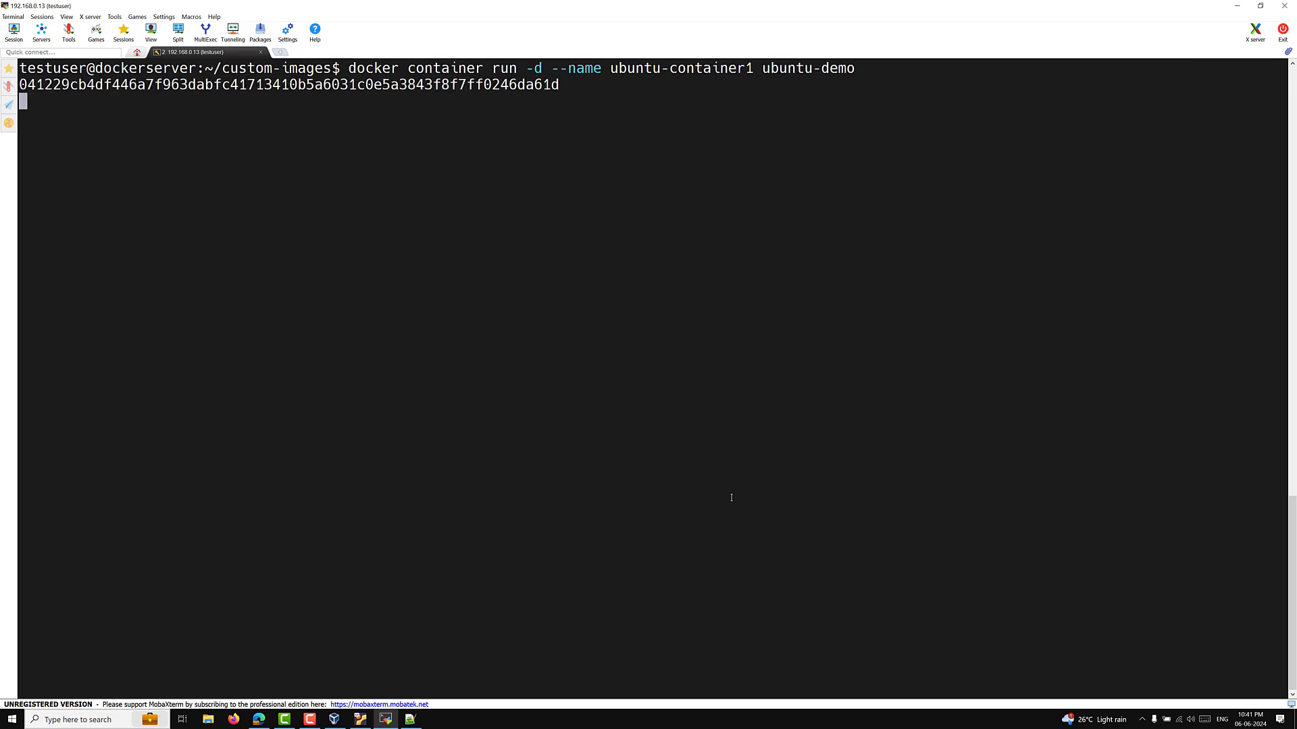
pyautogui.write('dock')
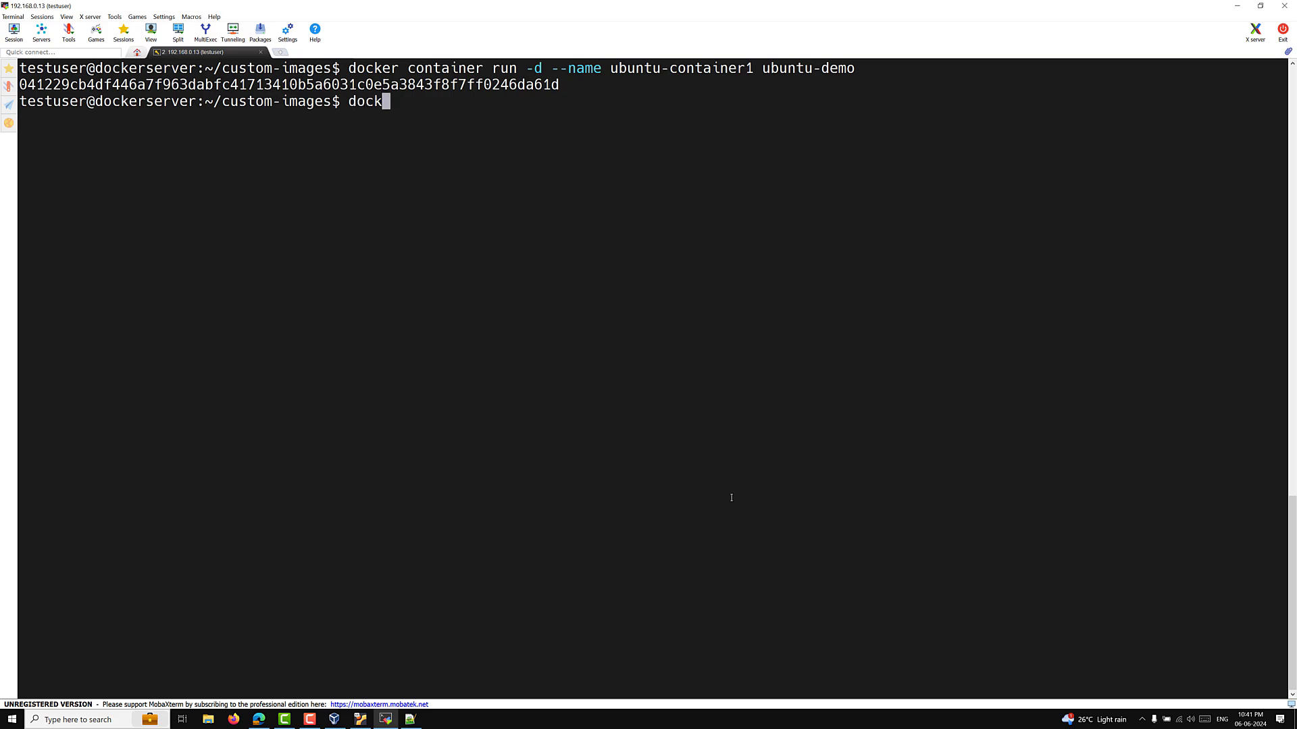
pyautogui.write('er container ps')
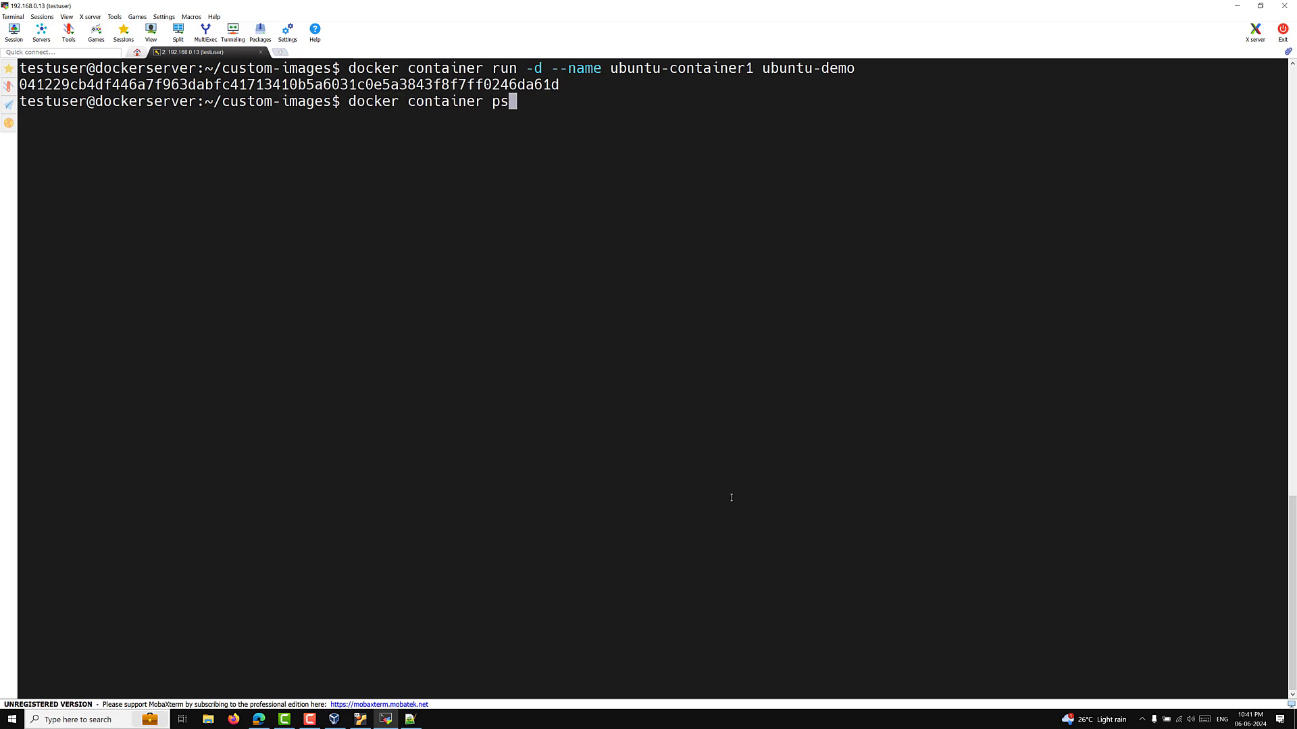
pyautogui.press('Return')
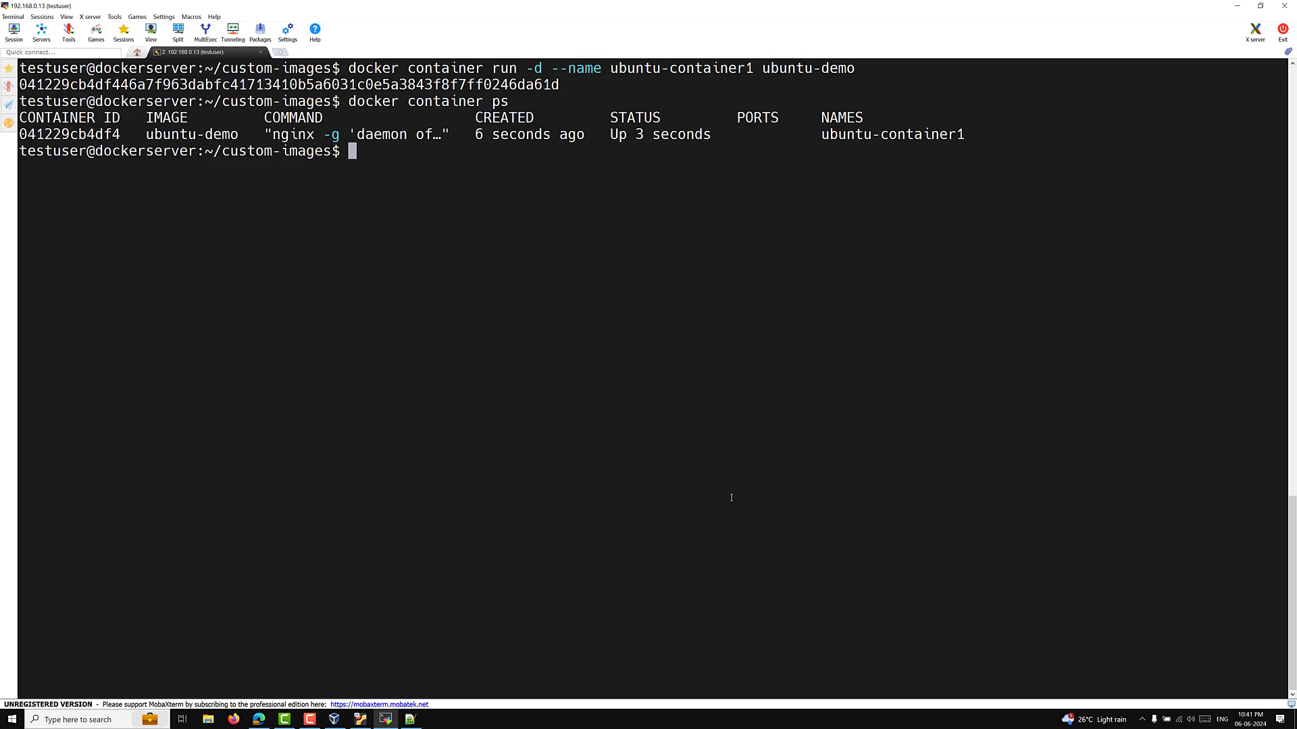
pyautogui.write('docker exec -ti ')
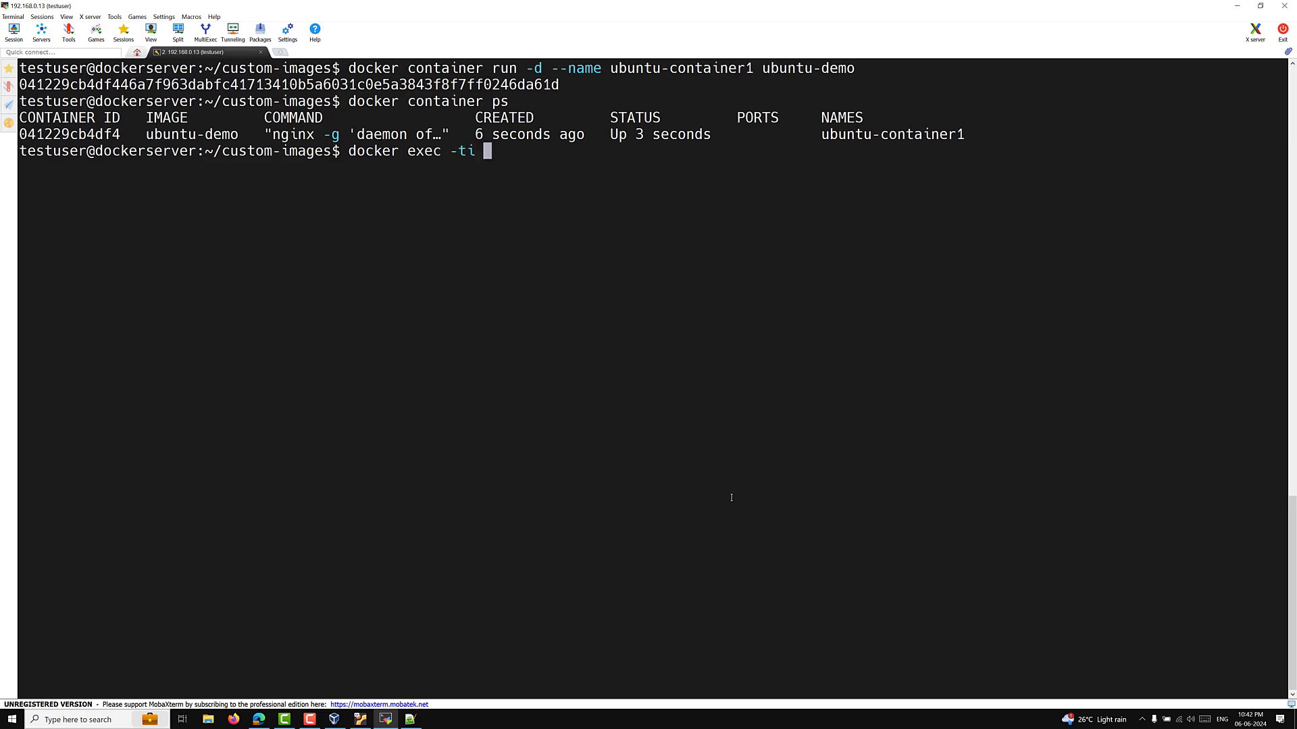
pyautogui.write('ubuntu-container1 ')
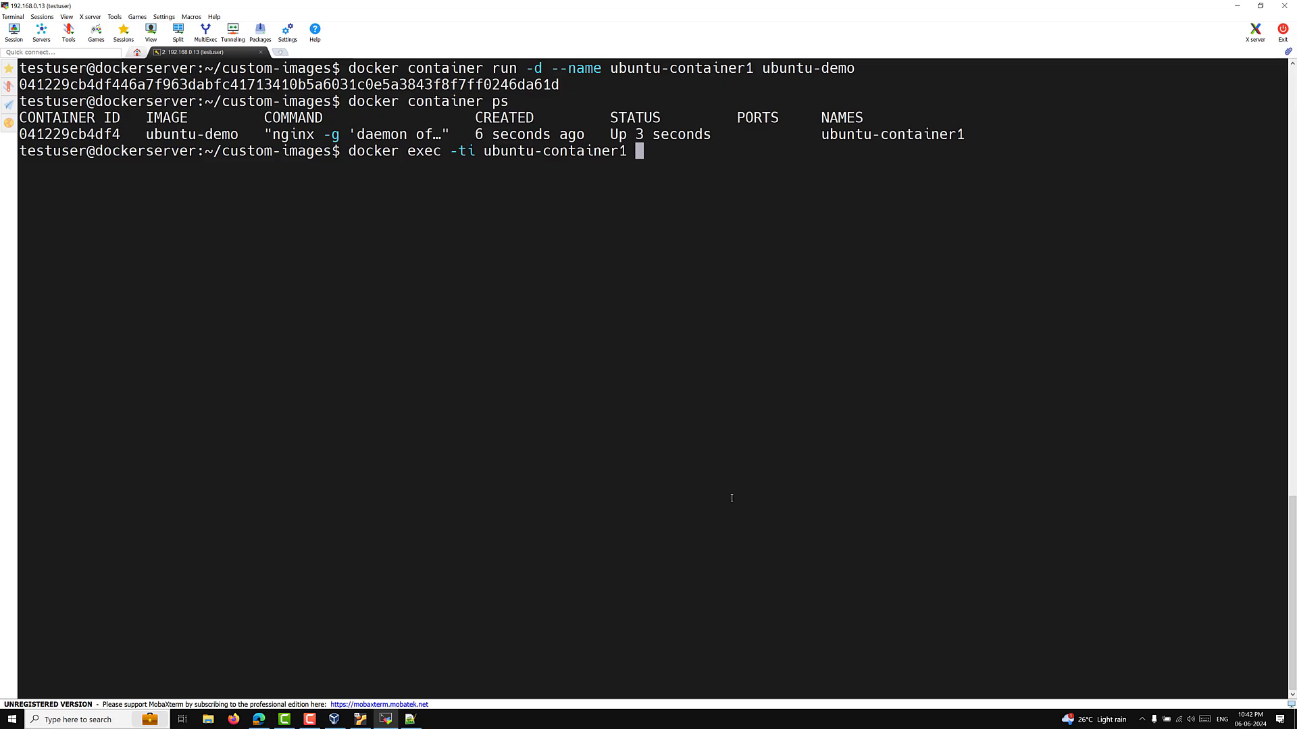
pyautogui.write('env')
# Step: Run env inside ubuntu-container1 and highlight the MYSQL_ROOT_PASSWORD line in its output
pyautogui.press('Return')
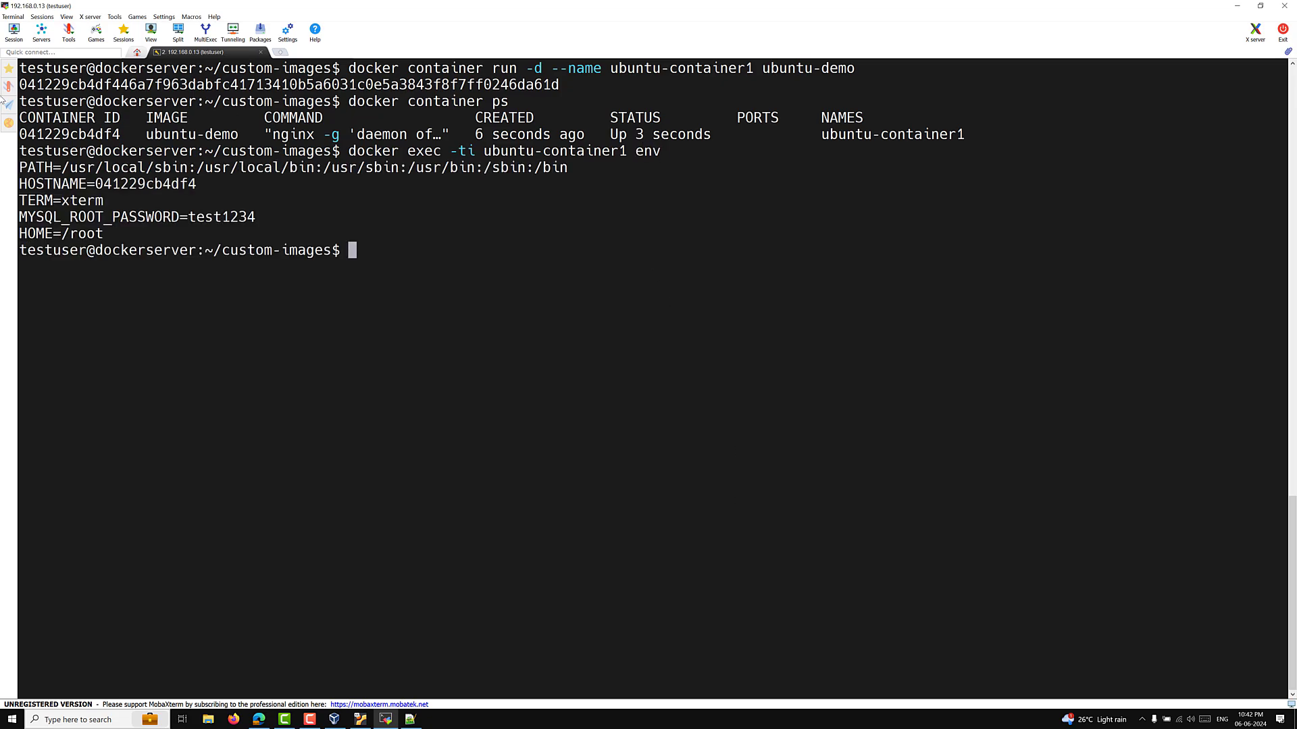
pyautogui.moveTo(248, 223); pyautogui.dragTo(21, 216)
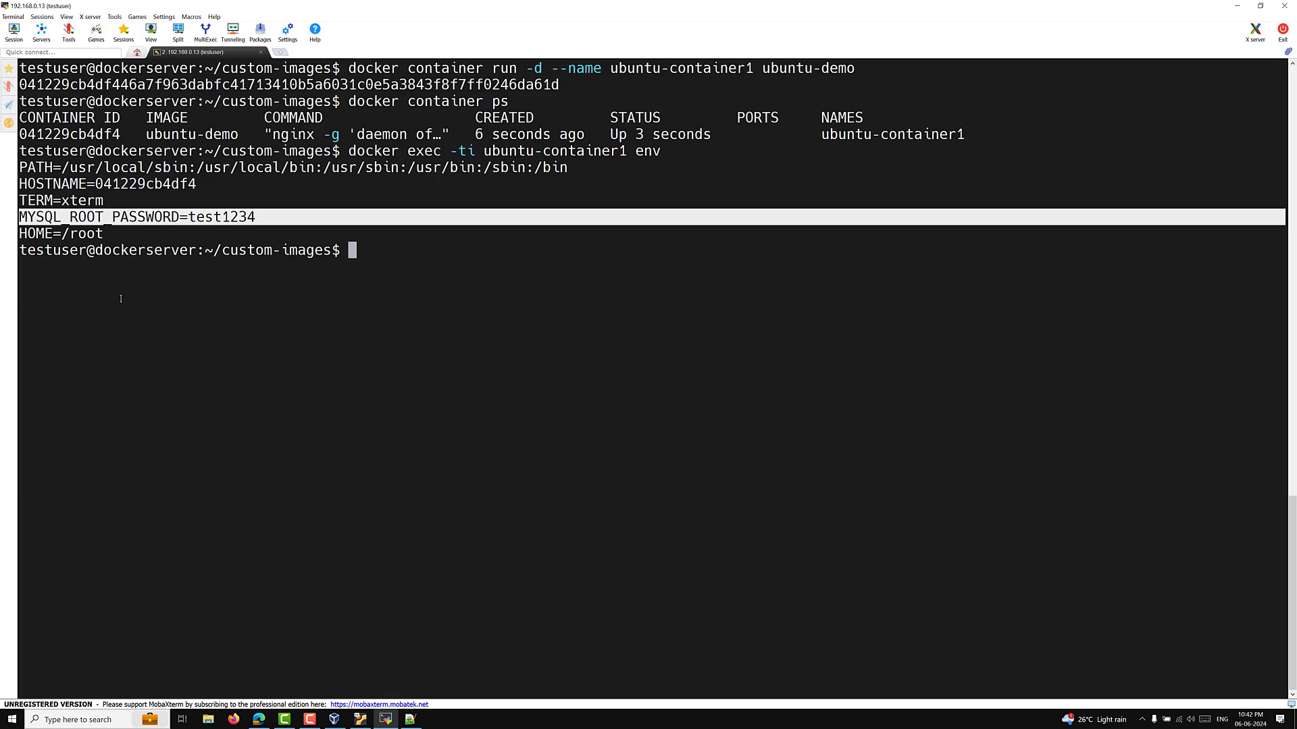
pyautogui.click(351, 301)
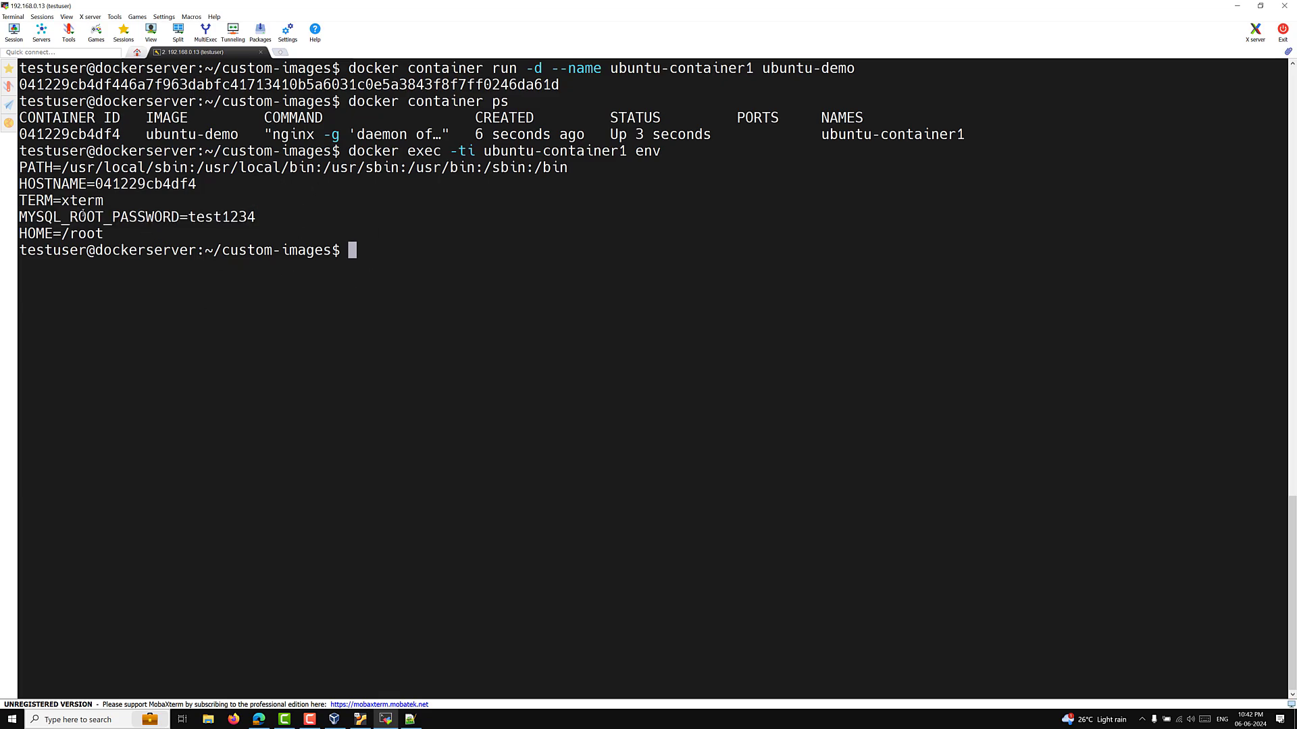
pyautogui.moveTo(62, 216); pyautogui.dragTo(291, 218)
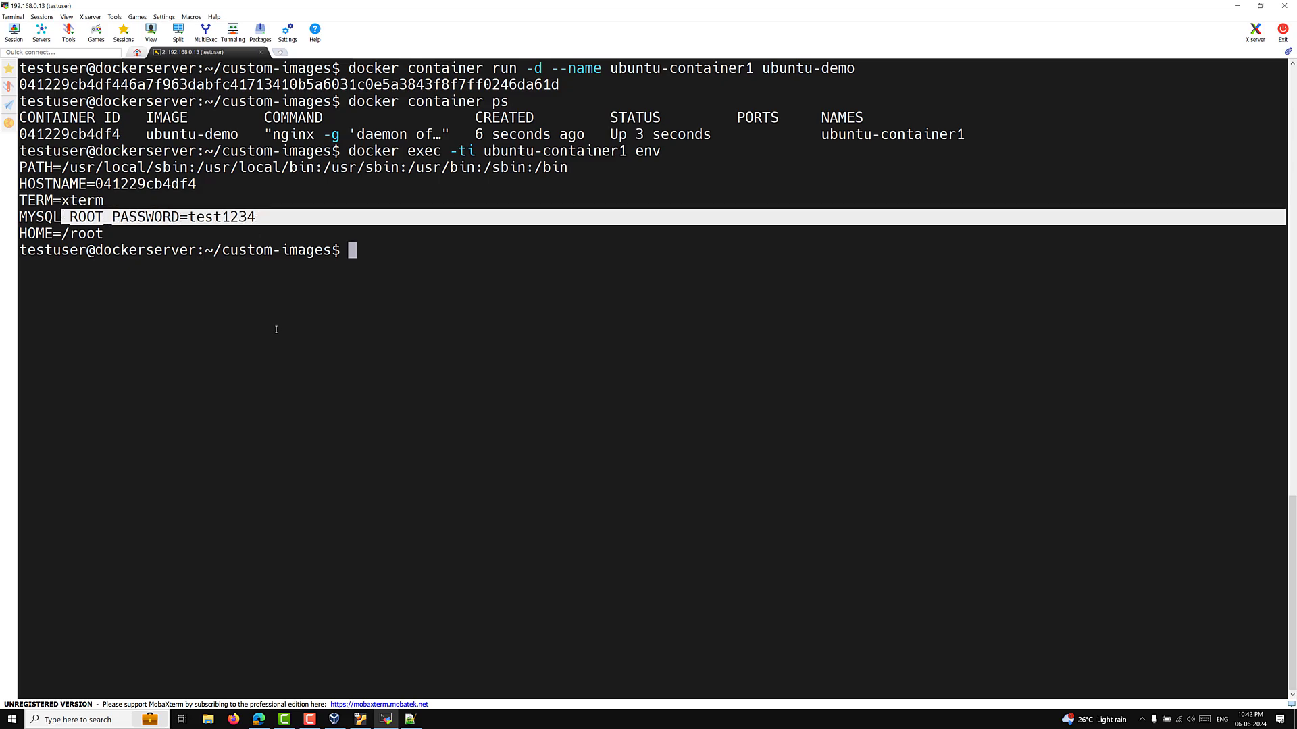
pyautogui.click(277, 329)
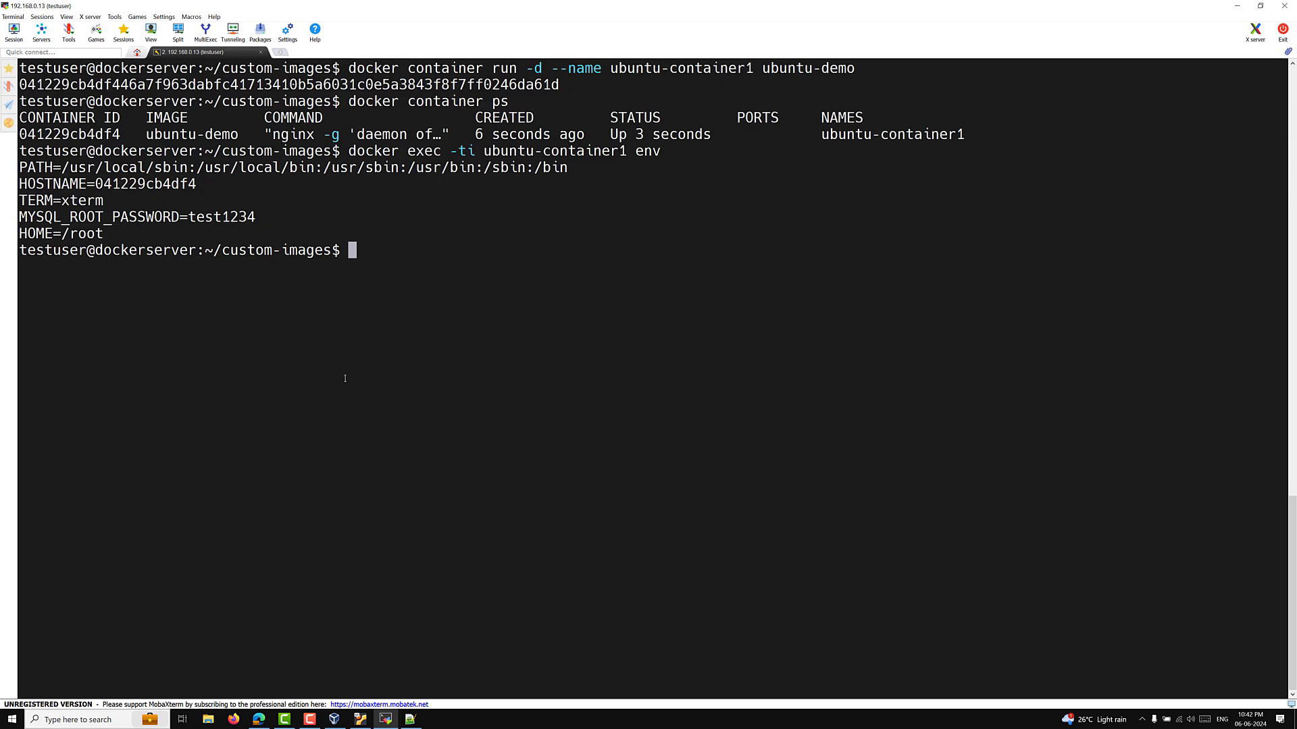
pyautogui.write('docker containe')
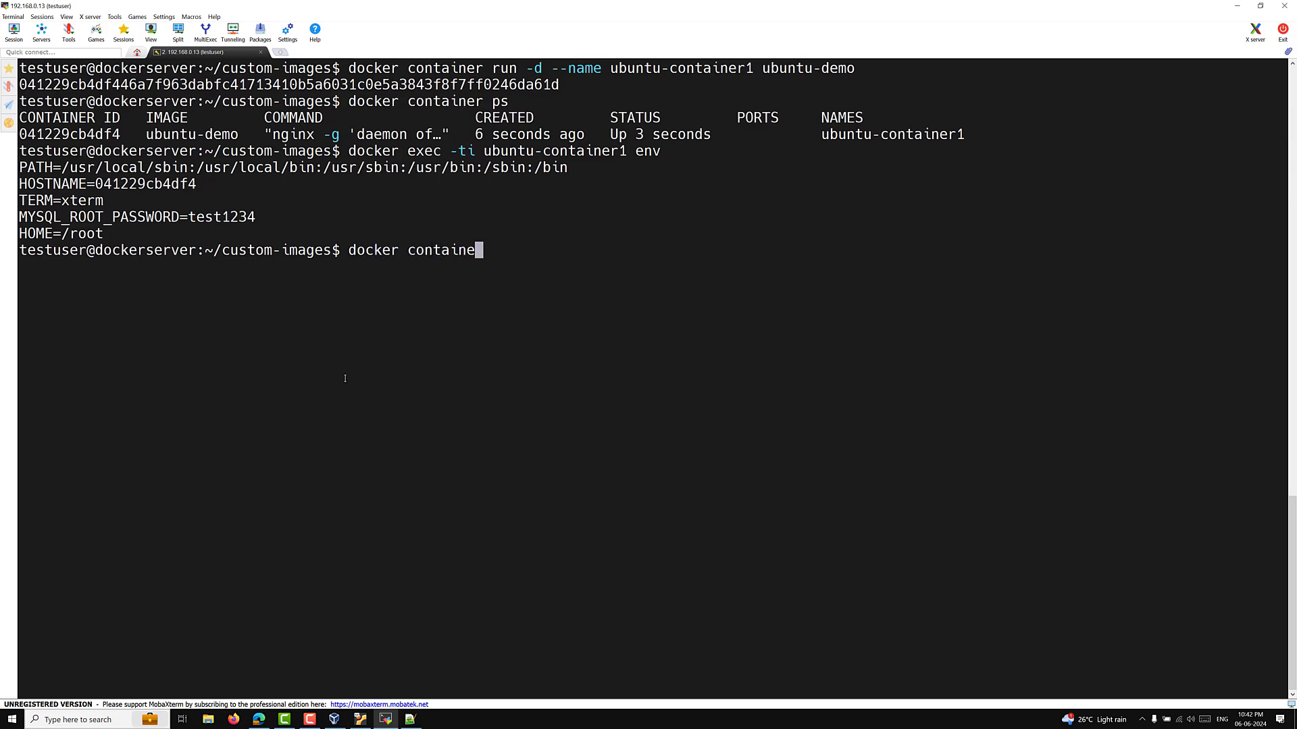
pyautogui.write('r stop ubu')
# Step: Stop ubuntu-container1, then start it again by editing the recalled command
pyautogui.press('Tab')
pyautogui.press('Return')
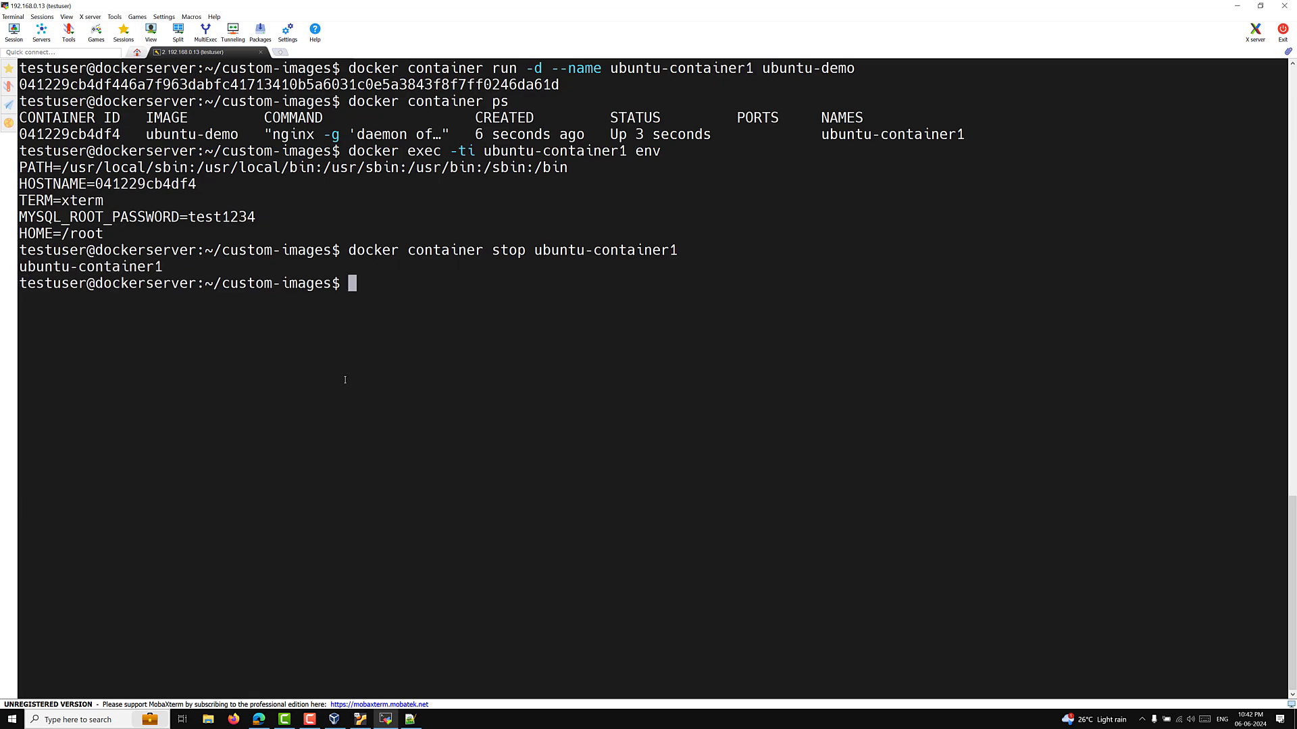
pyautogui.press('Up')
pyautogui.press('Left')
pyautogui.press('Left')
pyautogui.press('Left')
pyautogui.press('Left')
pyautogui.press('Left')
pyautogui.press('Left')
pyautogui.press('Left')
pyautogui.press('Left')
pyautogui.press('Left')
pyautogui.press('Left')
pyautogui.press('Left')
pyautogui.press('Left')
pyautogui.press('Left')
pyautogui.press('Left')
pyautogui.press('Left')
pyautogui.press('Left')
pyautogui.press('Left')
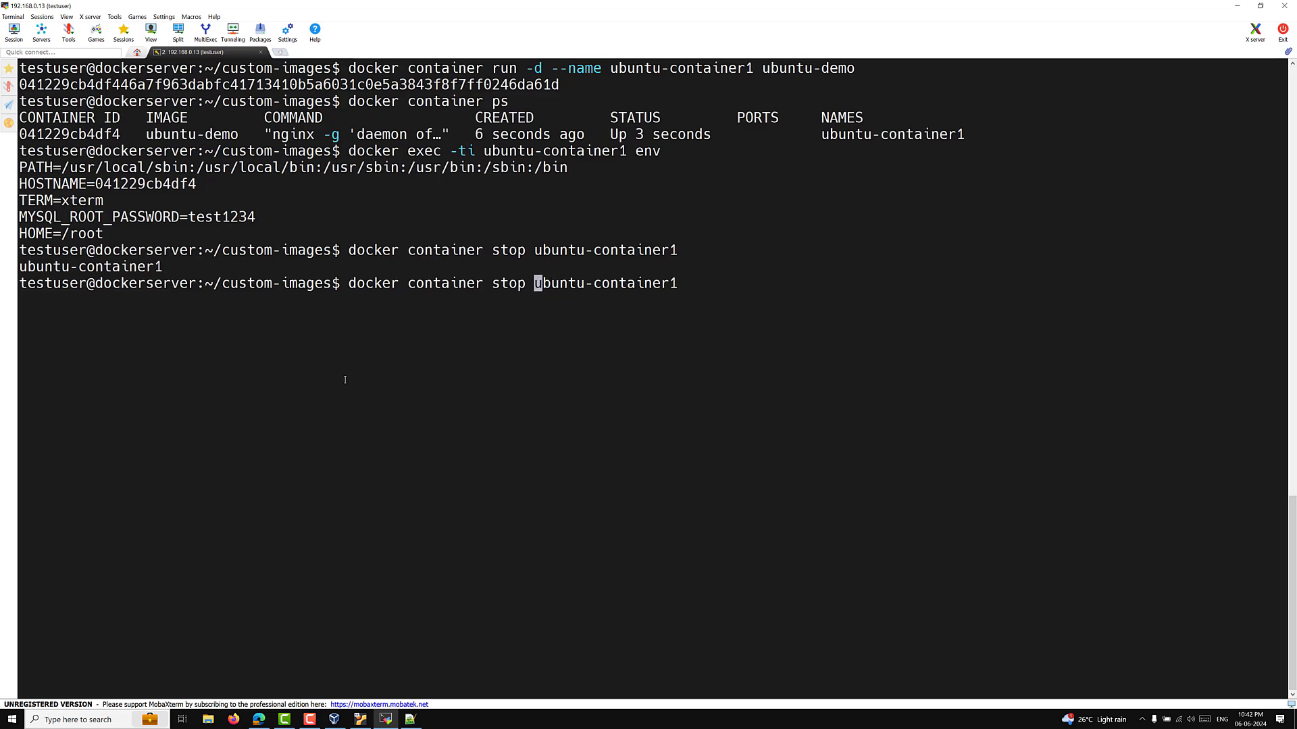
pyautogui.press('Left')
pyautogui.press('BackSpace')
pyautogui.press('BackSpace')
pyautogui.write('art')
pyautogui.press('Return')
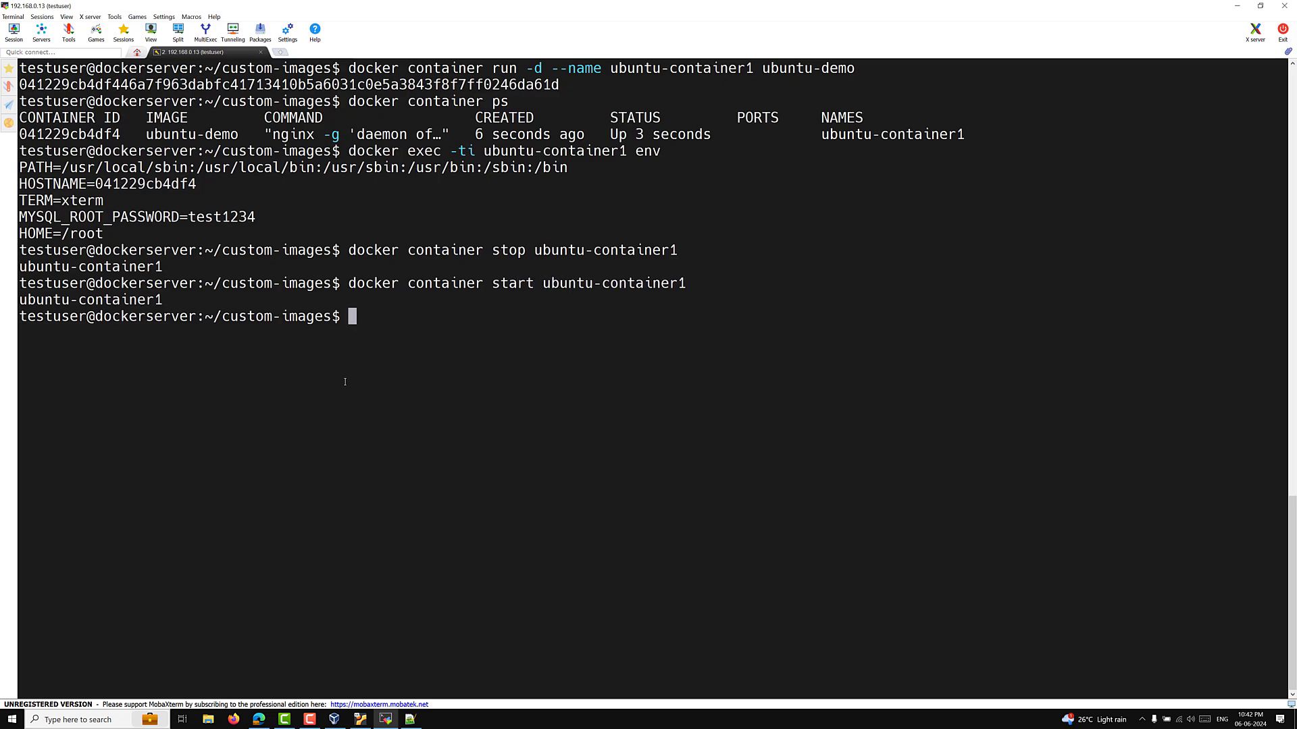
# Step: Rerun the env listing, highlight MYSQL_ROOT_PASSWORD, then clear the terminal with Ctrl+L
pyautogui.press('Up')
pyautogui.press('Up')
pyautogui.press('Up')
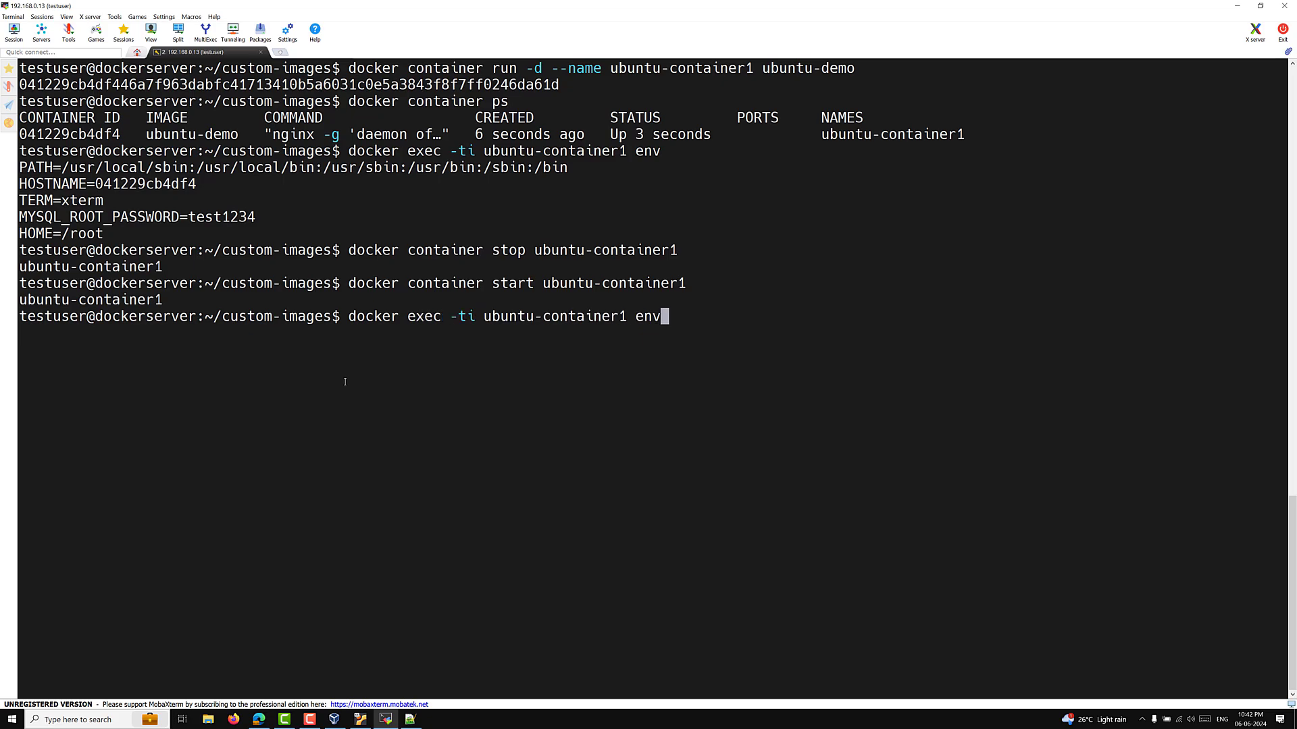
pyautogui.press('Return')
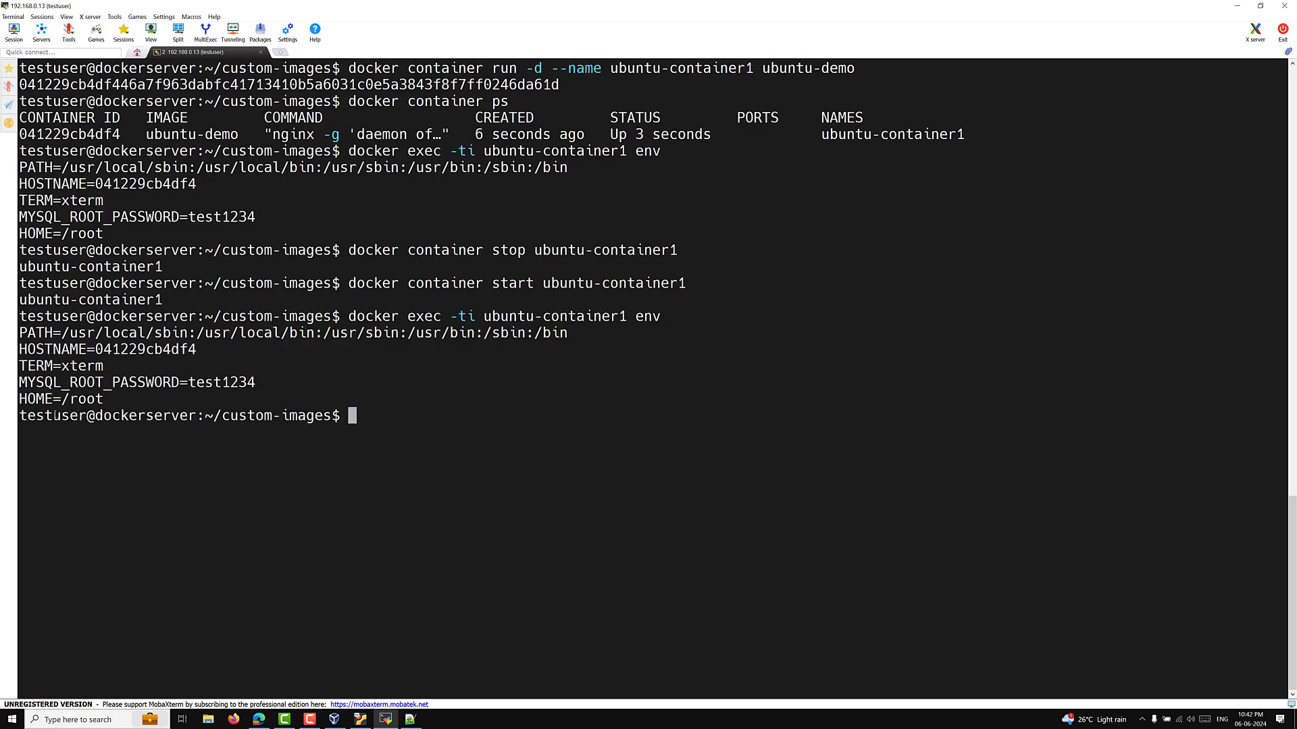
pyautogui.moveTo(55, 382); pyautogui.dragTo(19, 382)
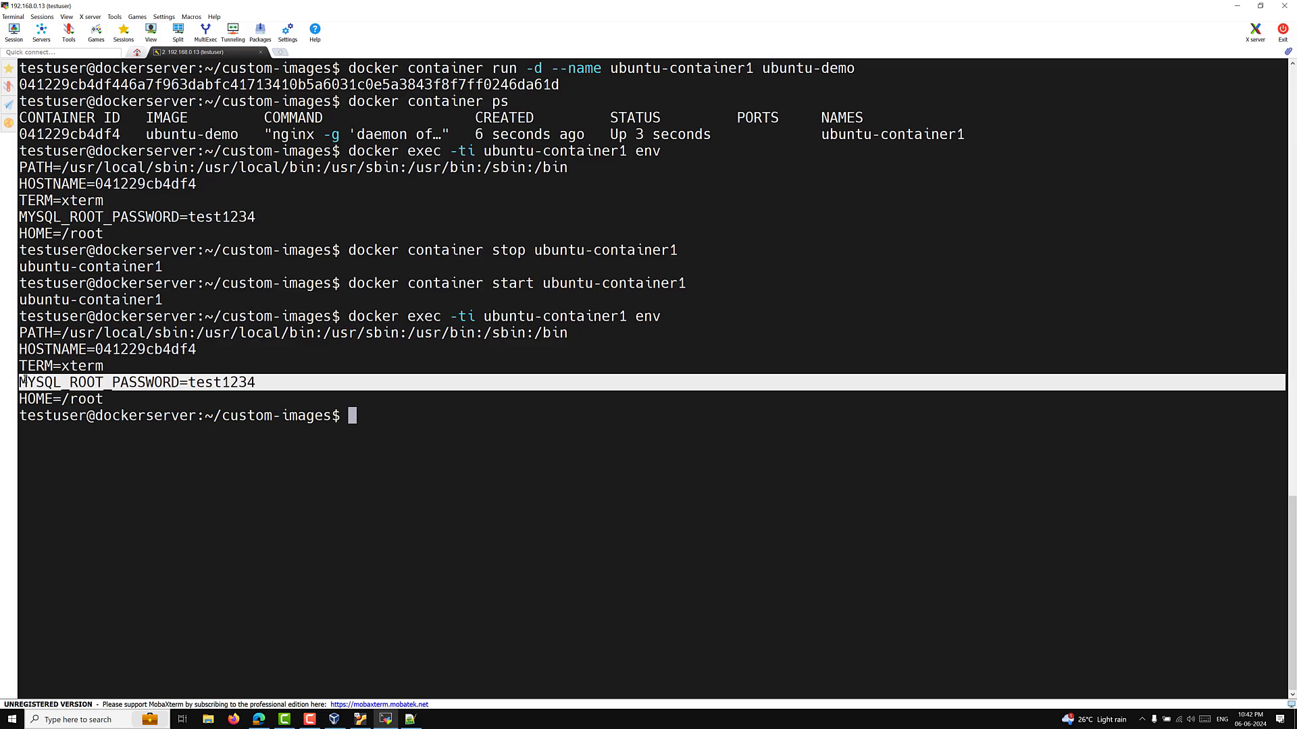
pyautogui.click(284, 539)
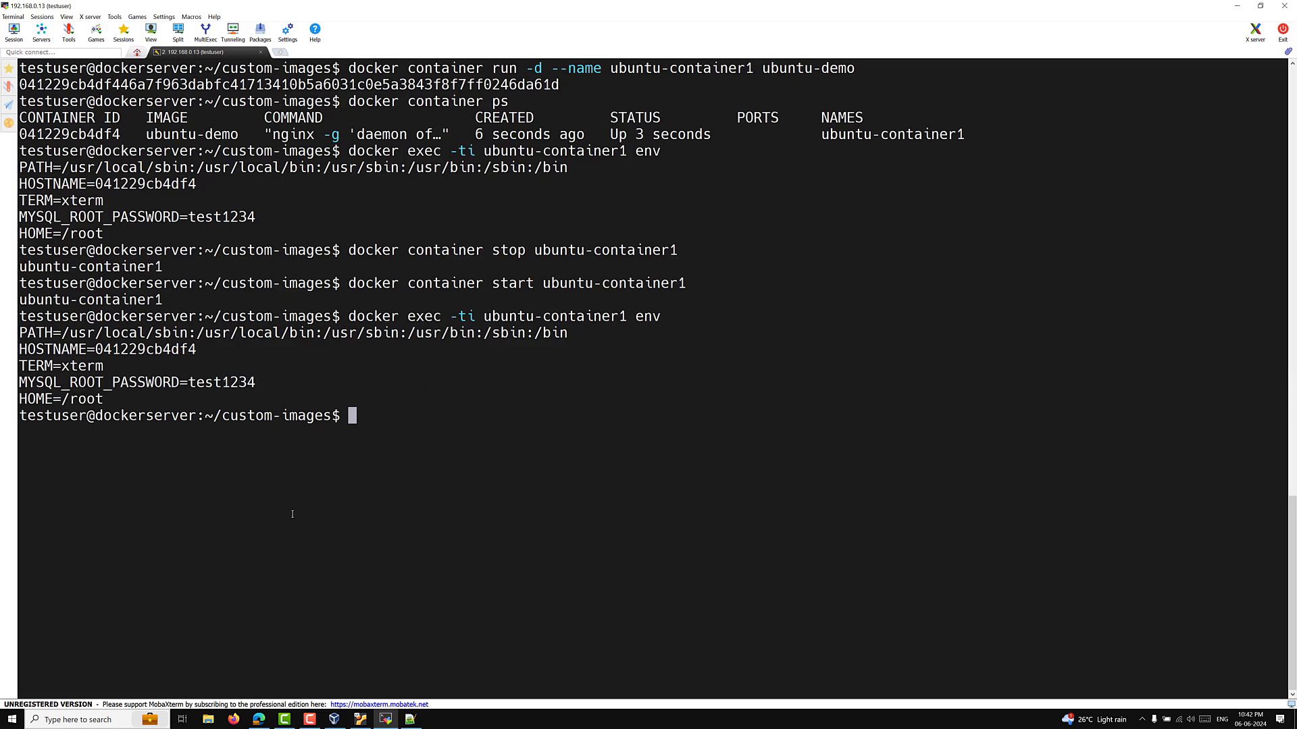
pyautogui.hotkey('ctrl', 'l')
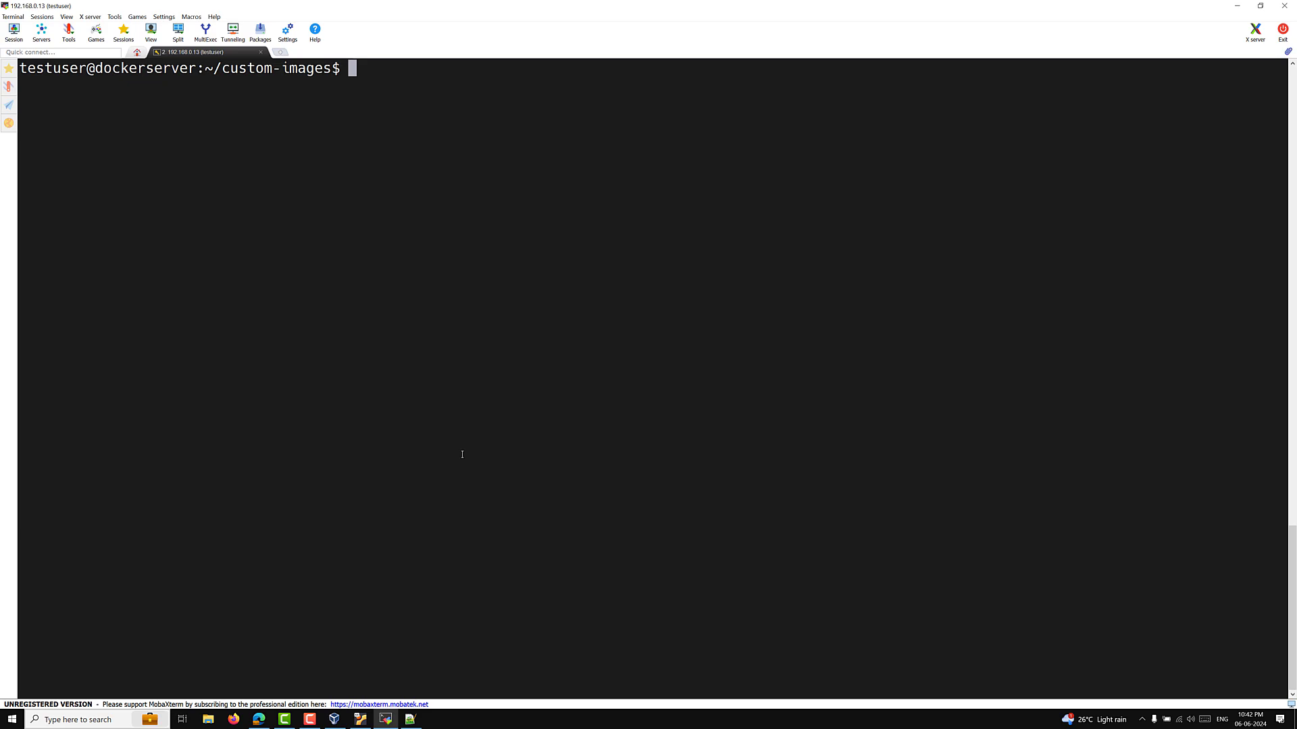
# Step: Insert -e MYSQL_ROOT_PASSWORD with a password value into the recalled docker container run command
pyautogui.press('BackSpace')
pyautogui.press('BackSpace')
pyautogui.press('BackSpace')
pyautogui.press('BackSpace')
pyautogui.press('BackSpace')
pyautogui.press('BackSpace')
pyautogui.press('BackSpace')
pyautogui.press('BackSpace')
pyautogui.press('BackSpace')
pyautogui.press('Up')
pyautogui.press('Up')
pyautogui.press('Up')
pyautogui.press('Up')
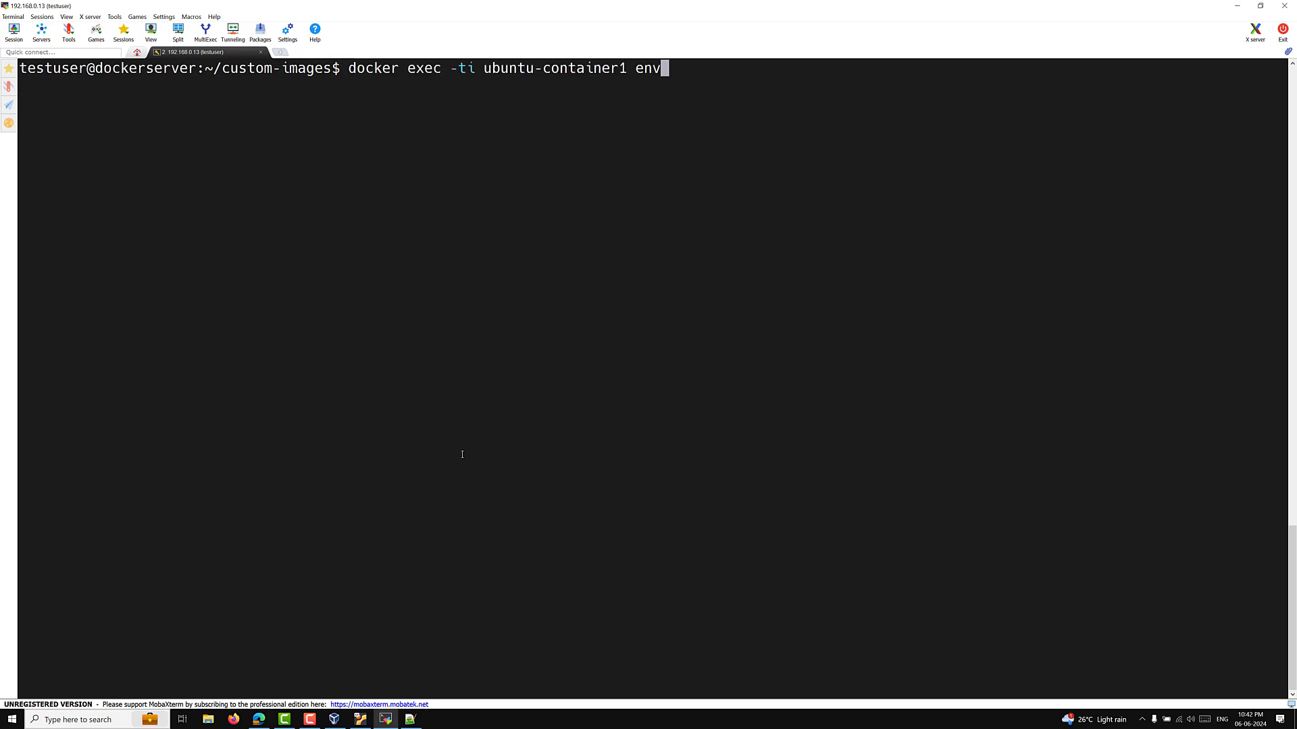
pyautogui.press('Up')
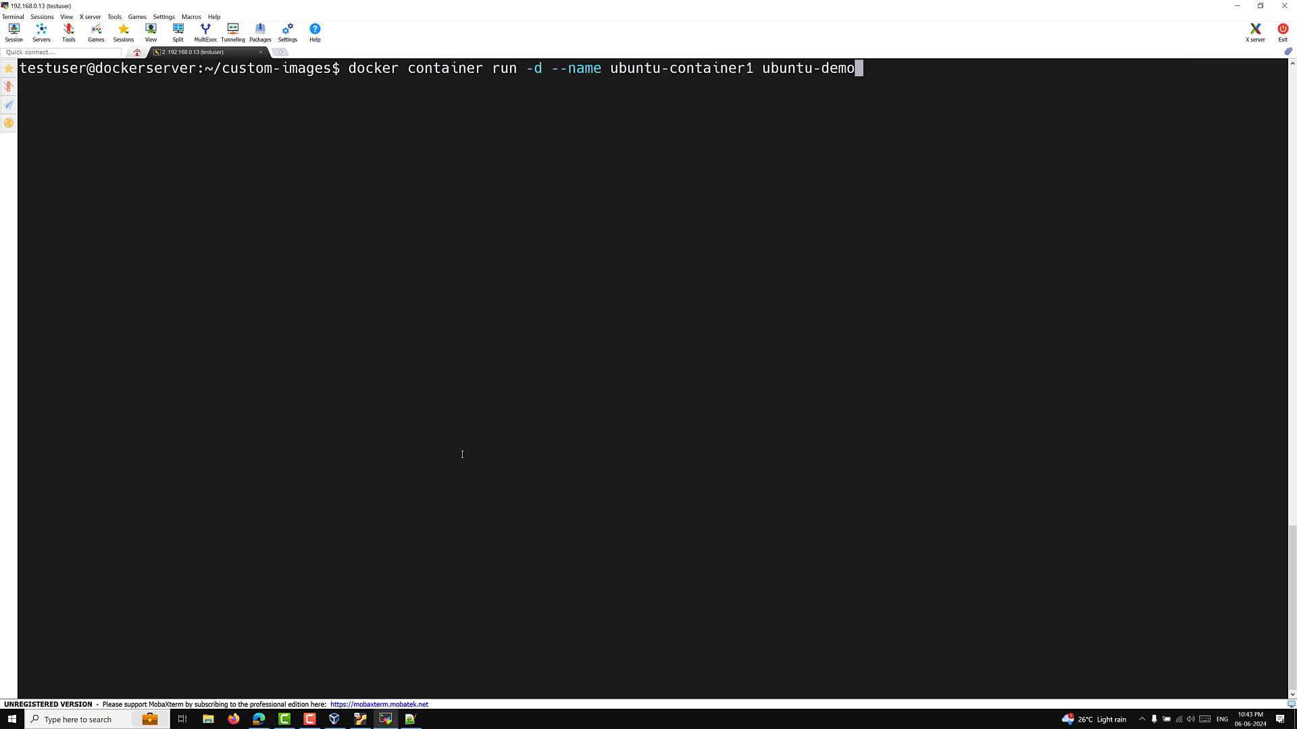
pyautogui.press('Left')
pyautogui.press('Left')
pyautogui.press('Left')
pyautogui.press('Left')
pyautogui.press('Left')
pyautogui.press('Left')
pyautogui.press('Left')
pyautogui.press('Left')
pyautogui.press('Left')
pyautogui.press('Left')
pyautogui.press('Left')
pyautogui.press('Left')
pyautogui.press('Left')
pyautogui.press('Left')
pyautogui.press('Left')
pyautogui.press('Left')
pyautogui.press('Left')
pyautogui.press('Left')
pyautogui.press('Left')
pyautogui.press('Left')
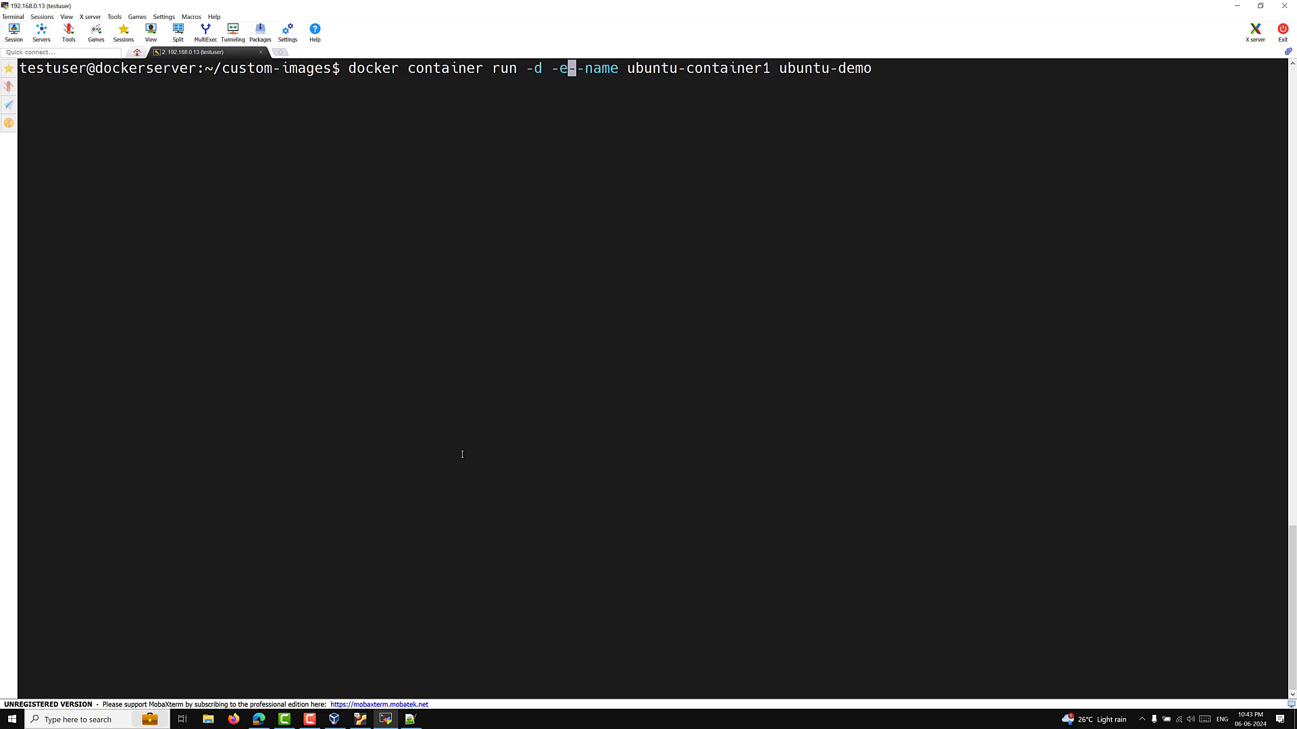
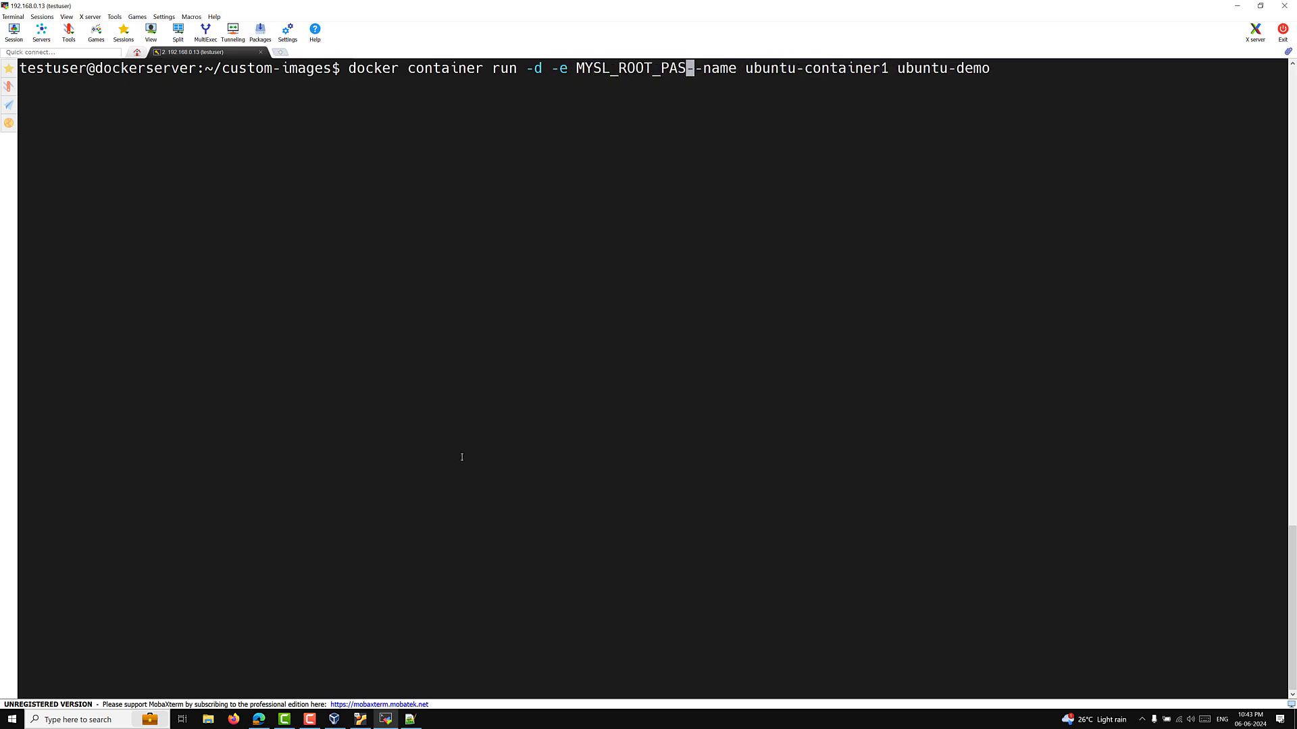
pyautogui.press('Left')
pyautogui.press('Left')
pyautogui.press('Left')
pyautogui.press('Left')
pyautogui.press('Left')
pyautogui.press('Left')
pyautogui.press('Left')
pyautogui.press('Left')
pyautogui.press('Left')
pyautogui.press('Left')
pyautogui.press('Left')
pyautogui.press('Left')
pyautogui.press('Left')
pyautogui.press('Left')
pyautogui.press('Left')
pyautogui.press('Left')
pyautogui.press('Left')
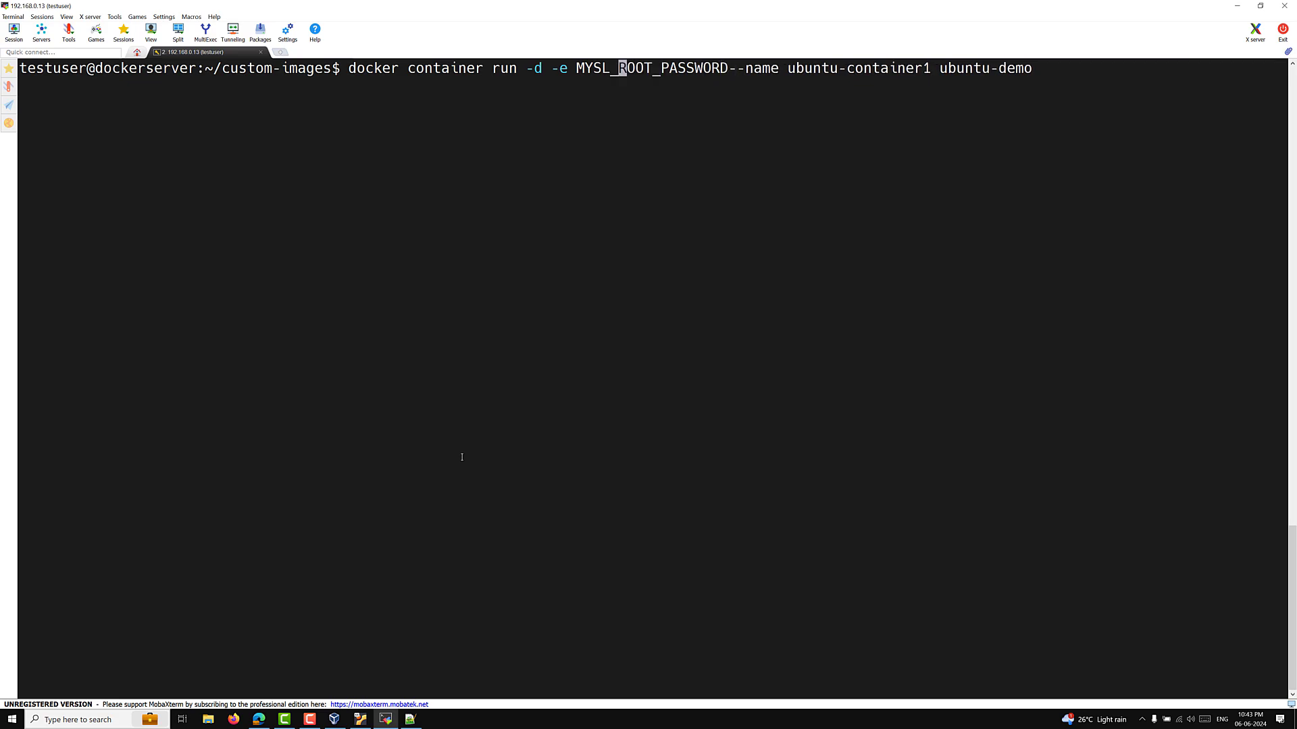
pyautogui.press('Right')
pyautogui.press('Right')
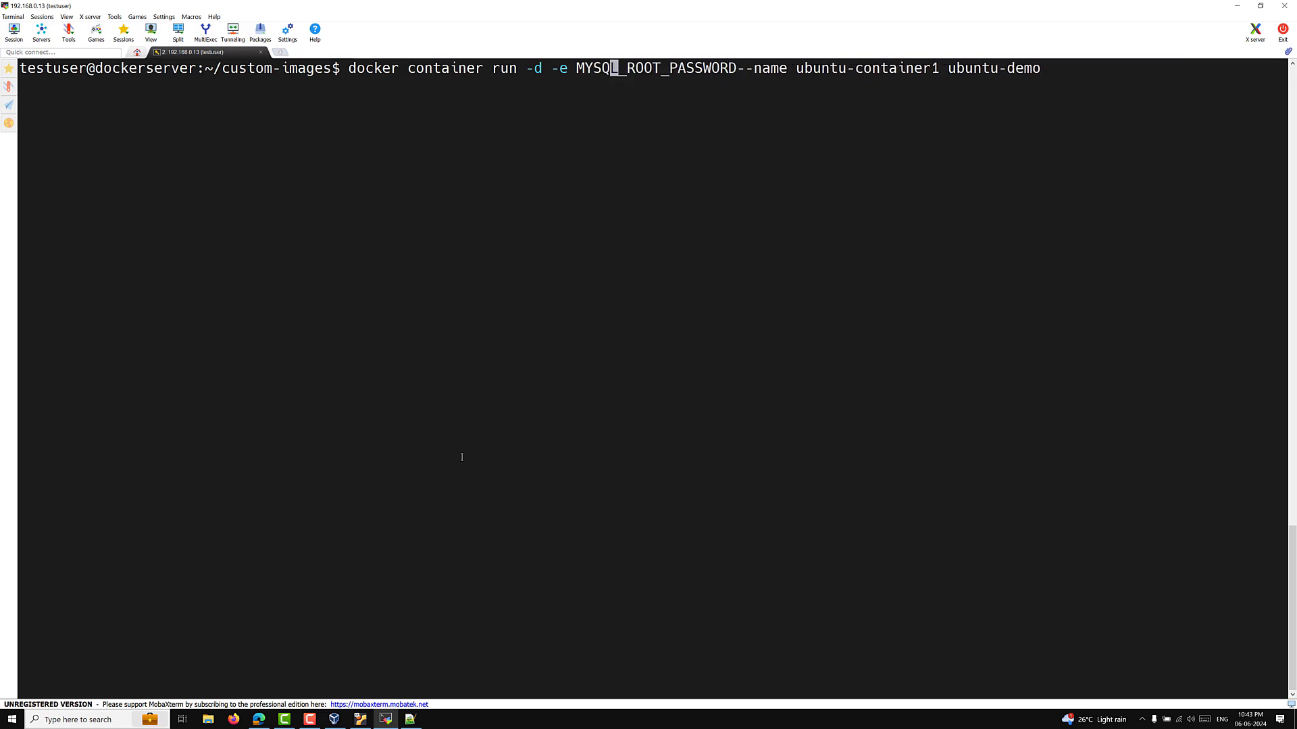
pyautogui.press('Right')
pyautogui.press('Right')
pyautogui.press('Right')
pyautogui.press('Right')
pyautogui.press('Right')
pyautogui.press('Right')
pyautogui.press('Right')
pyautogui.press('Right')
pyautogui.press('Right')
pyautogui.press('Right')
pyautogui.press('Right')
pyautogui.press('Right')
pyautogui.press('Right')
pyautogui.press('Right')
pyautogui.press('Right')
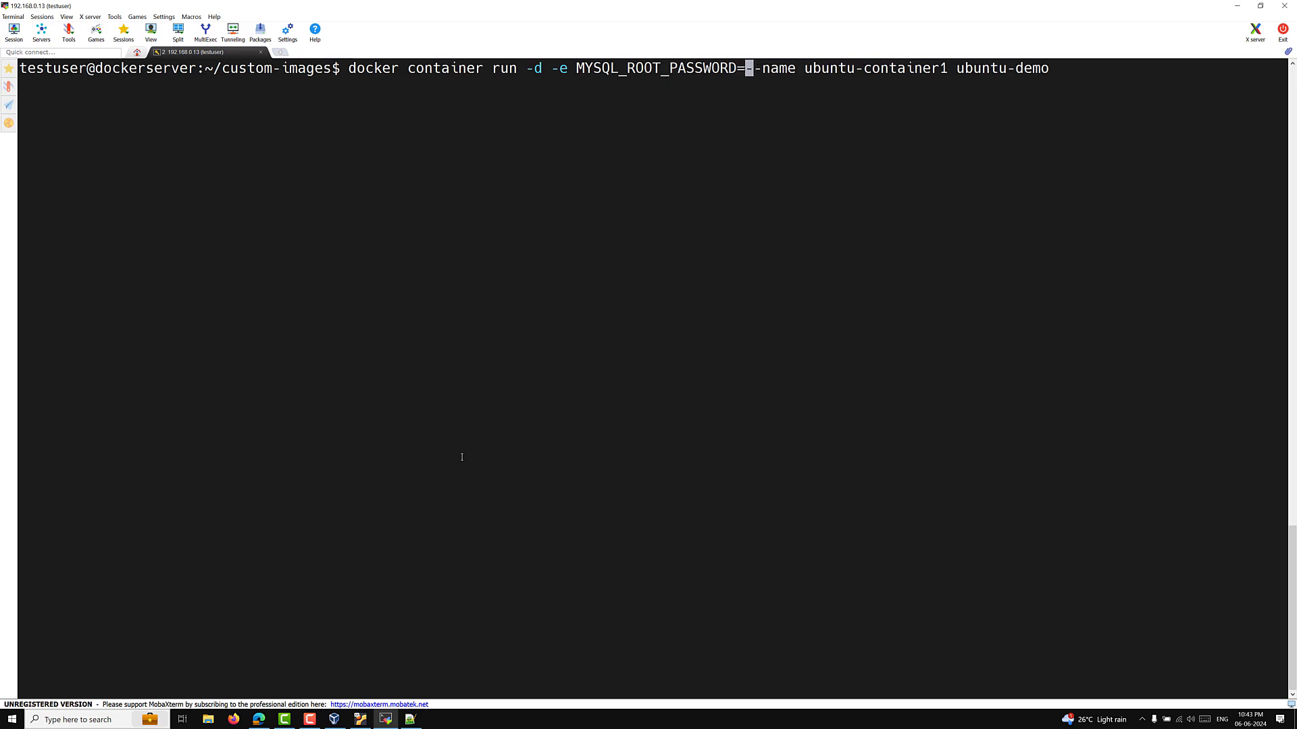
pyautogui.press('Left')
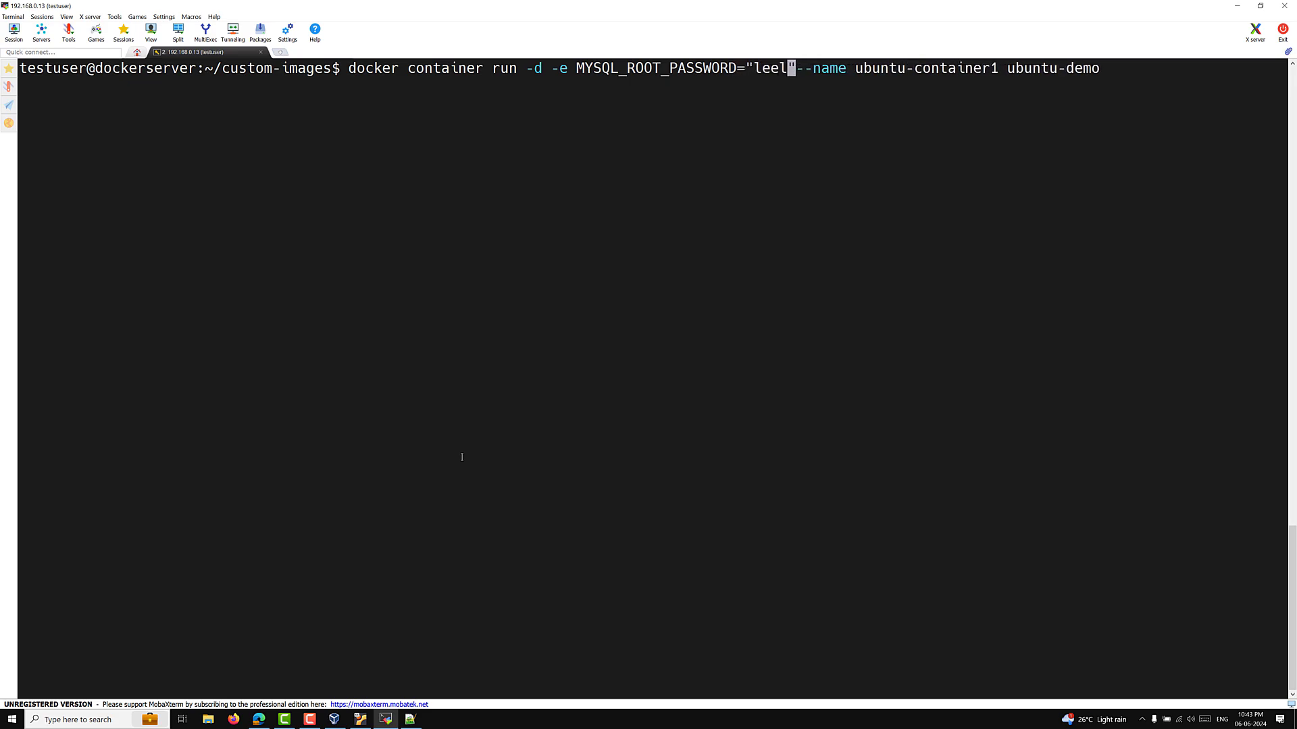
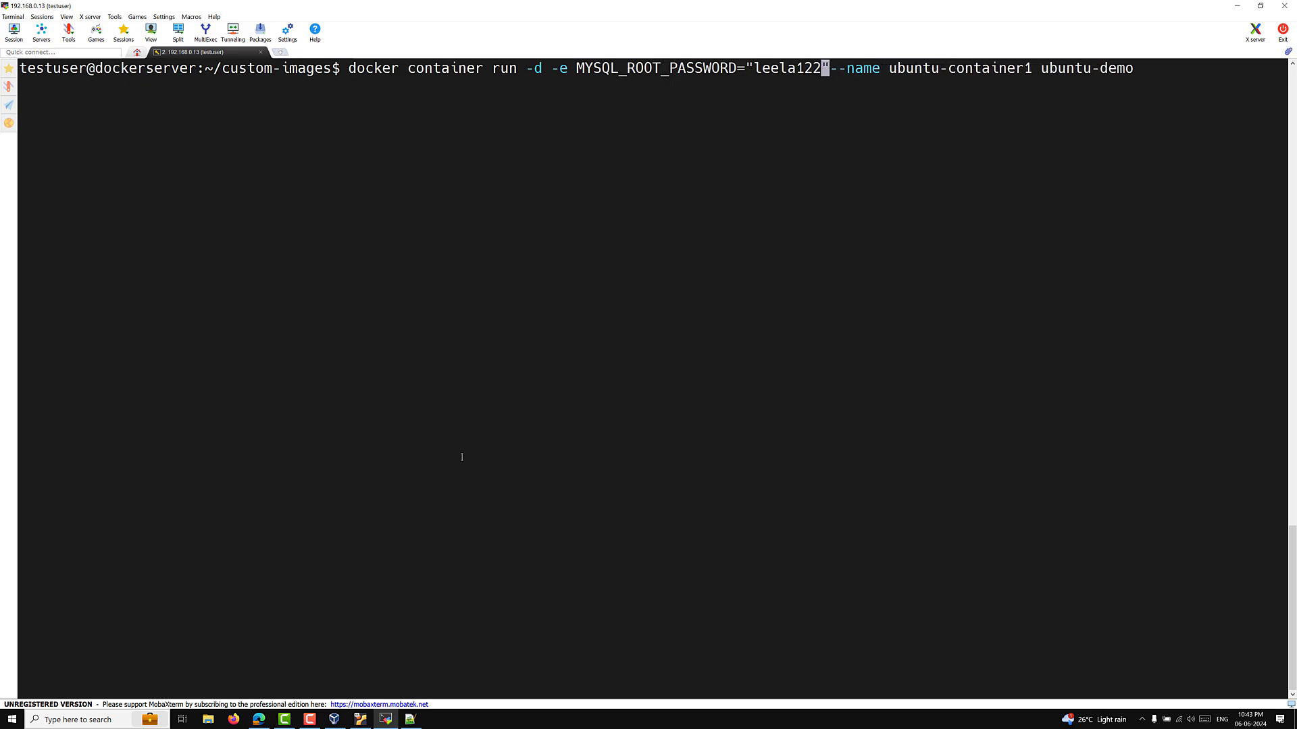
pyautogui.press('Right')
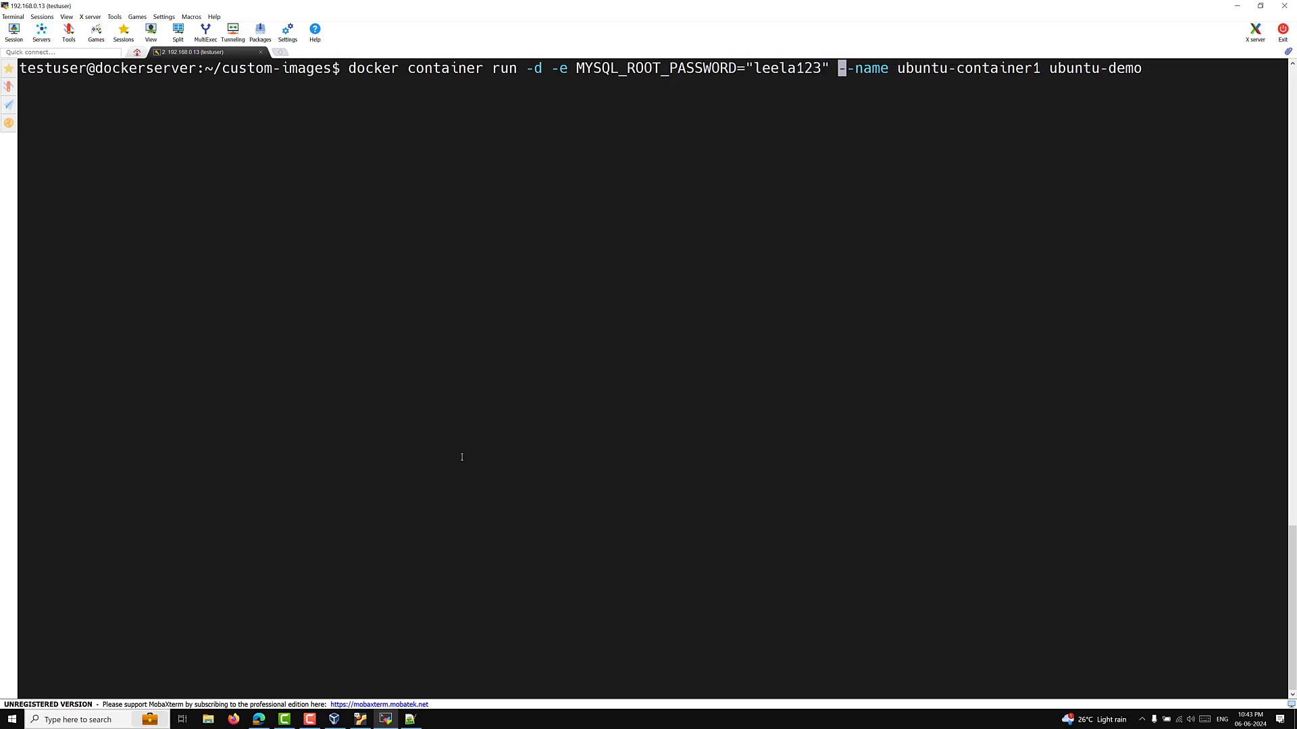
# Step: Add an -e name variable with a name value and rename the container to ubuntu-container2
pyautogui.write('-e nam')
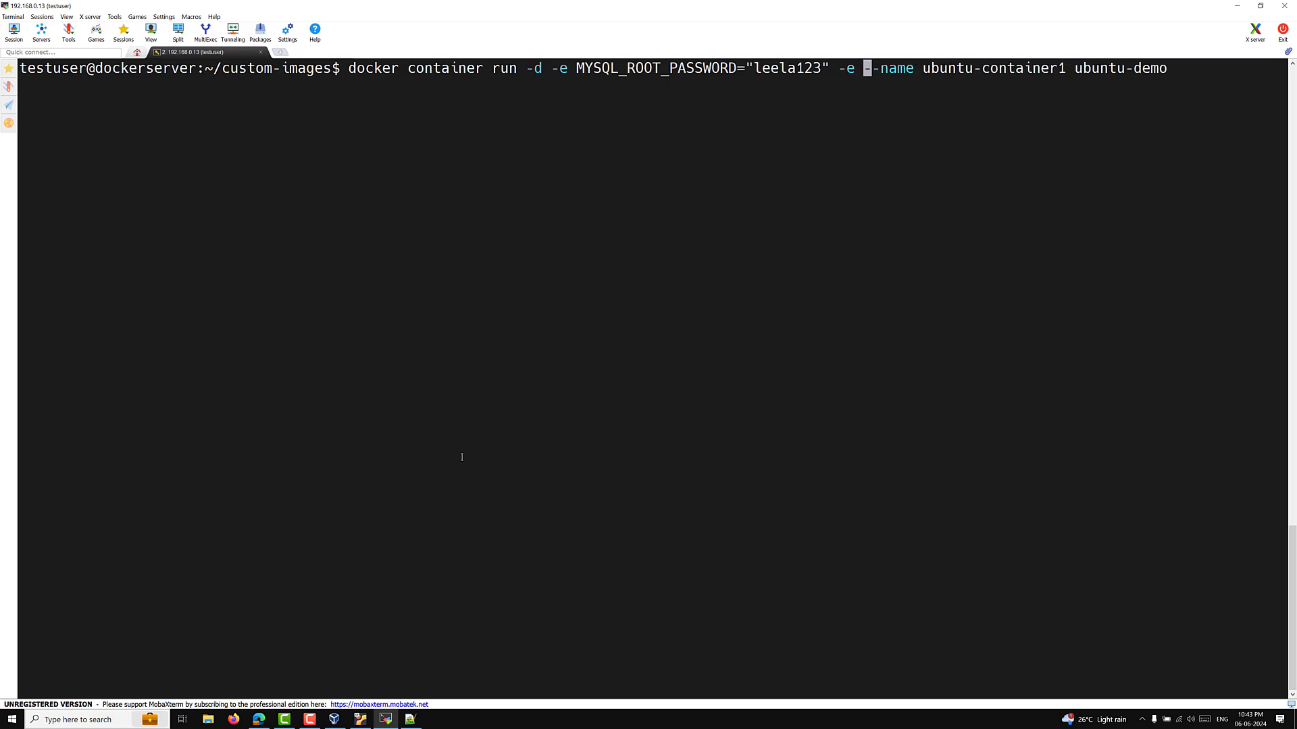
pyautogui.write('e=')
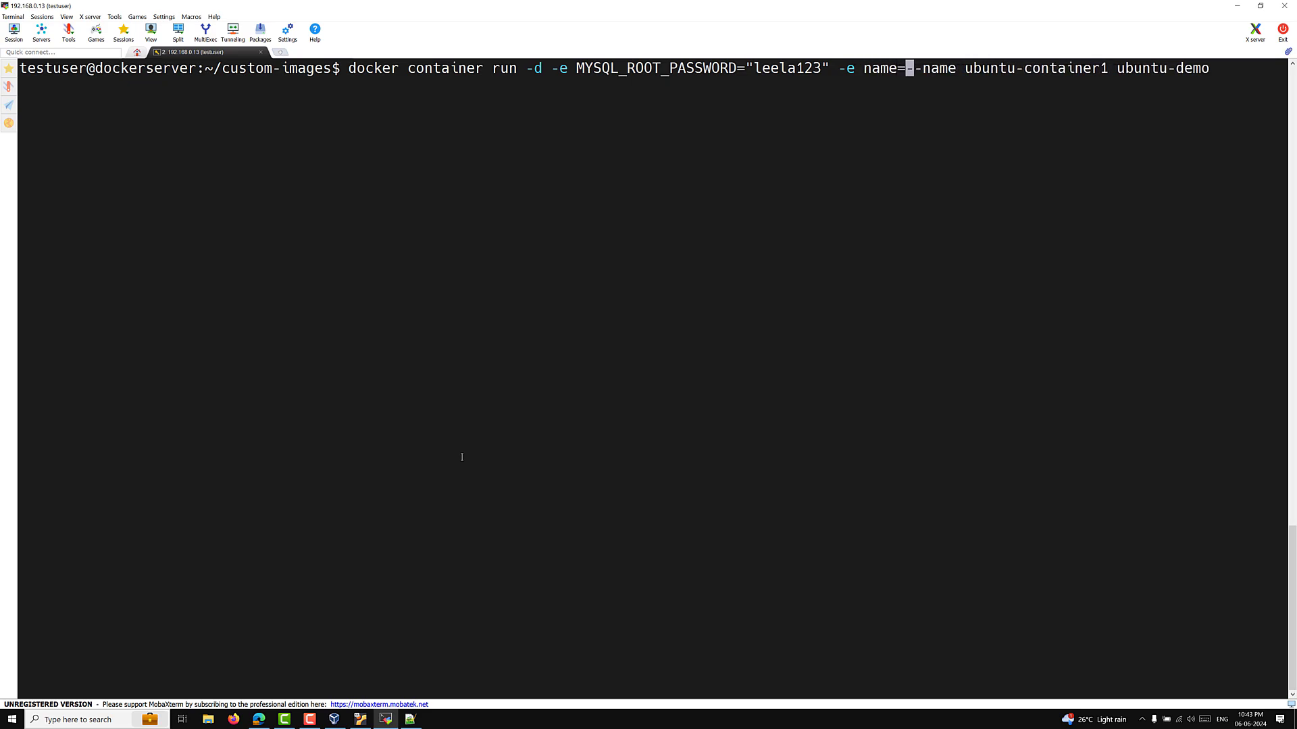
pyautogui.write('"leelawe"')
pyautogui.press('Left')
pyautogui.write('leelawe')
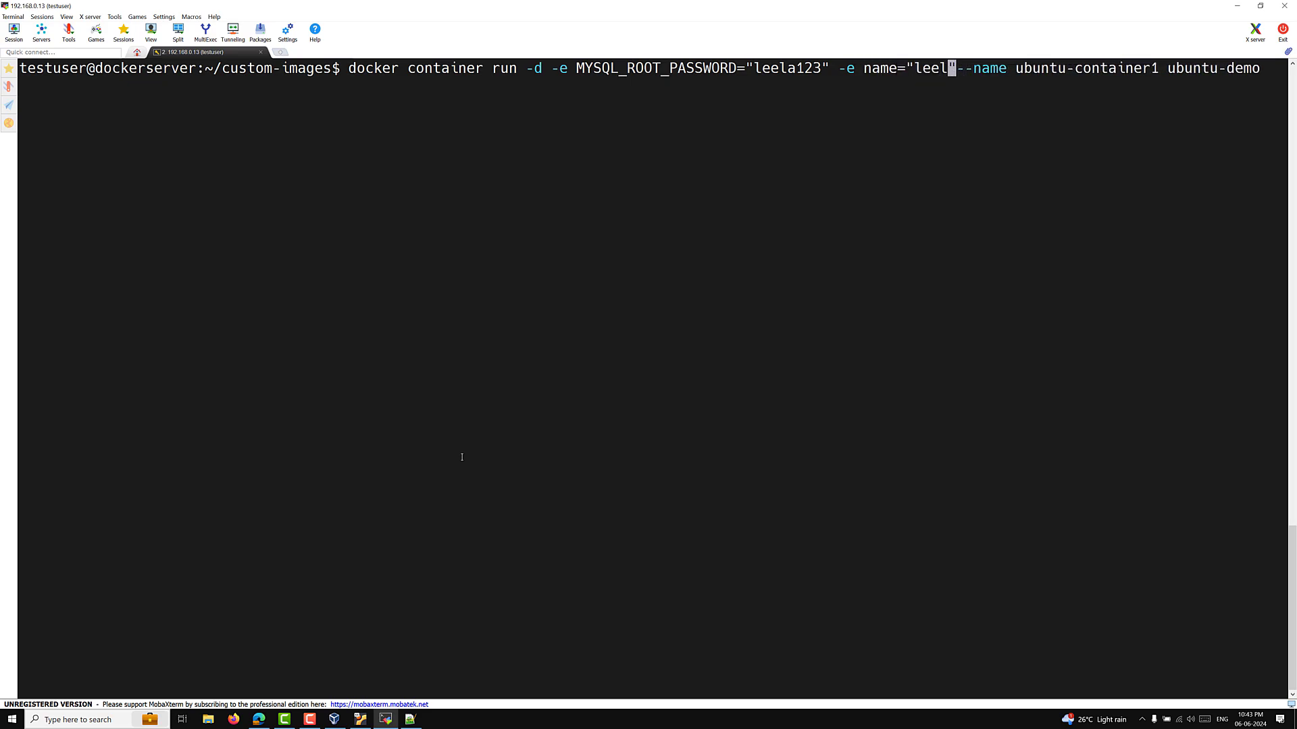
pyautogui.write('bde')
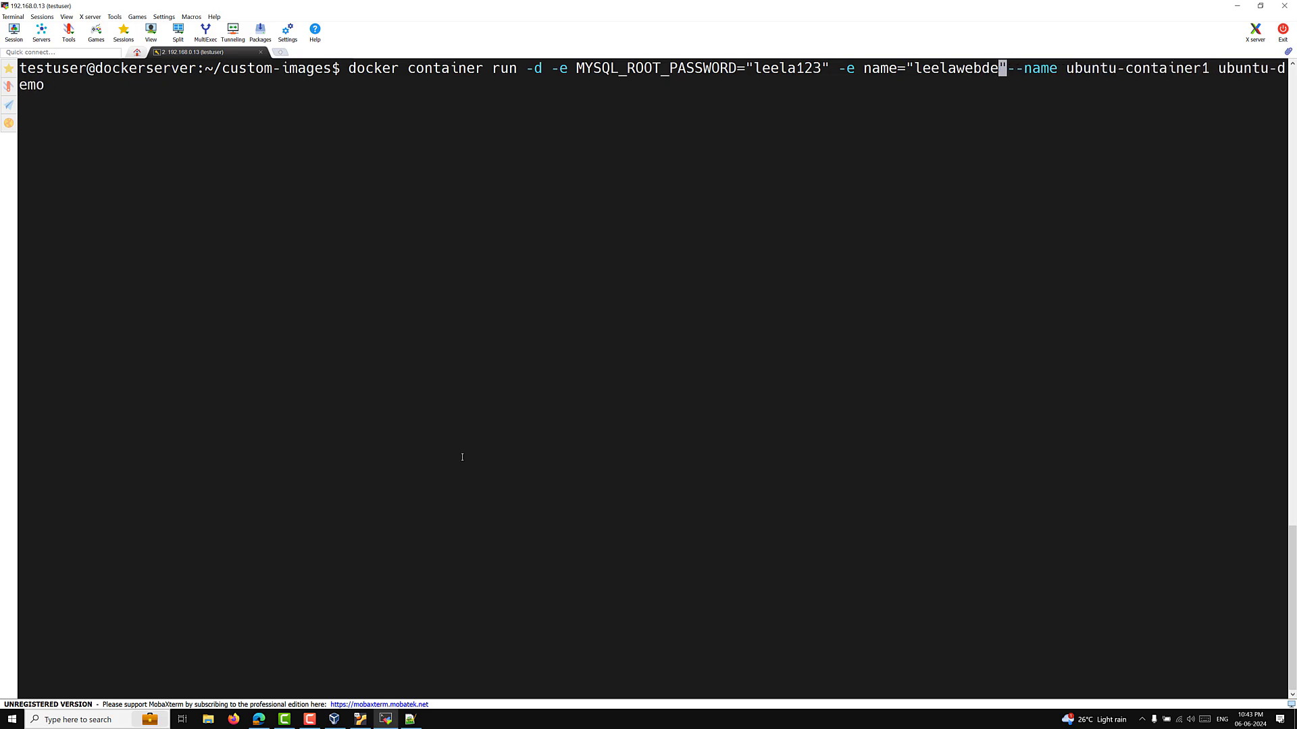
pyautogui.write('v')
pyautogui.press('Right')
pyautogui.press('Right')
pyautogui.press('Right')
pyautogui.press('Right')
pyautogui.press('Right')
pyautogui.press('Right')
pyautogui.press('Right')
pyautogui.press('Right')
pyautogui.press('Right')
pyautogui.press('Right')
pyautogui.press('Right')
pyautogui.press('Right')
pyautogui.press('Right')
pyautogui.press('Right')
pyautogui.press('Right')
pyautogui.press('Right')
pyautogui.press('Right')
pyautogui.press('Right')
pyautogui.press('Right')
pyautogui.press('Right')
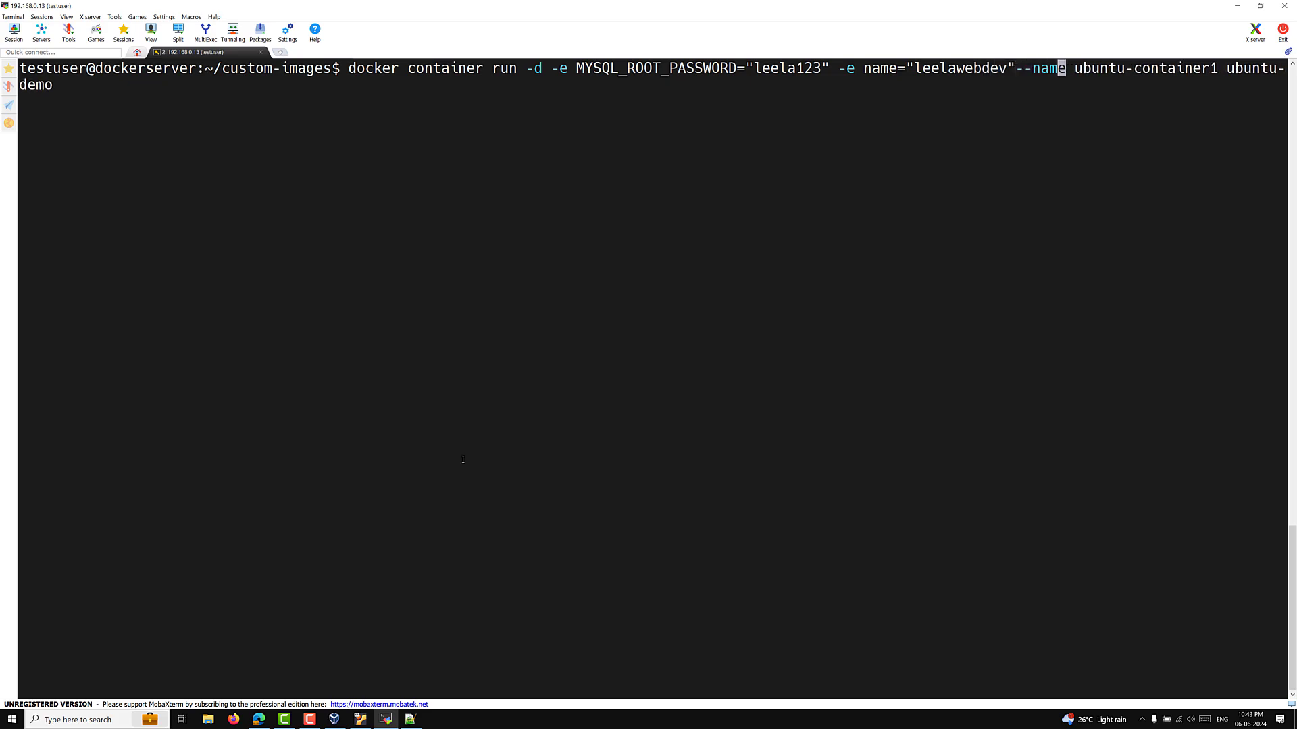
pyautogui.press('Right')
pyautogui.press('Right')
pyautogui.press('Right')
pyautogui.press('BackSpace')
pyautogui.write('2')
pyautogui.press('Right')
pyautogui.press('Right')
pyautogui.press('Right')
pyautogui.press('Right')
pyautogui.press('Right')
pyautogui.press('Right')
pyautogui.press('Right')
pyautogui.press('Right')
pyautogui.press('Right')
pyautogui.press('Right')
pyautogui.press('Right')
pyautogui.press('Right')
# Step: Run the command, then fix the missing space before --name and rerun it
pyautogui.press('Return')
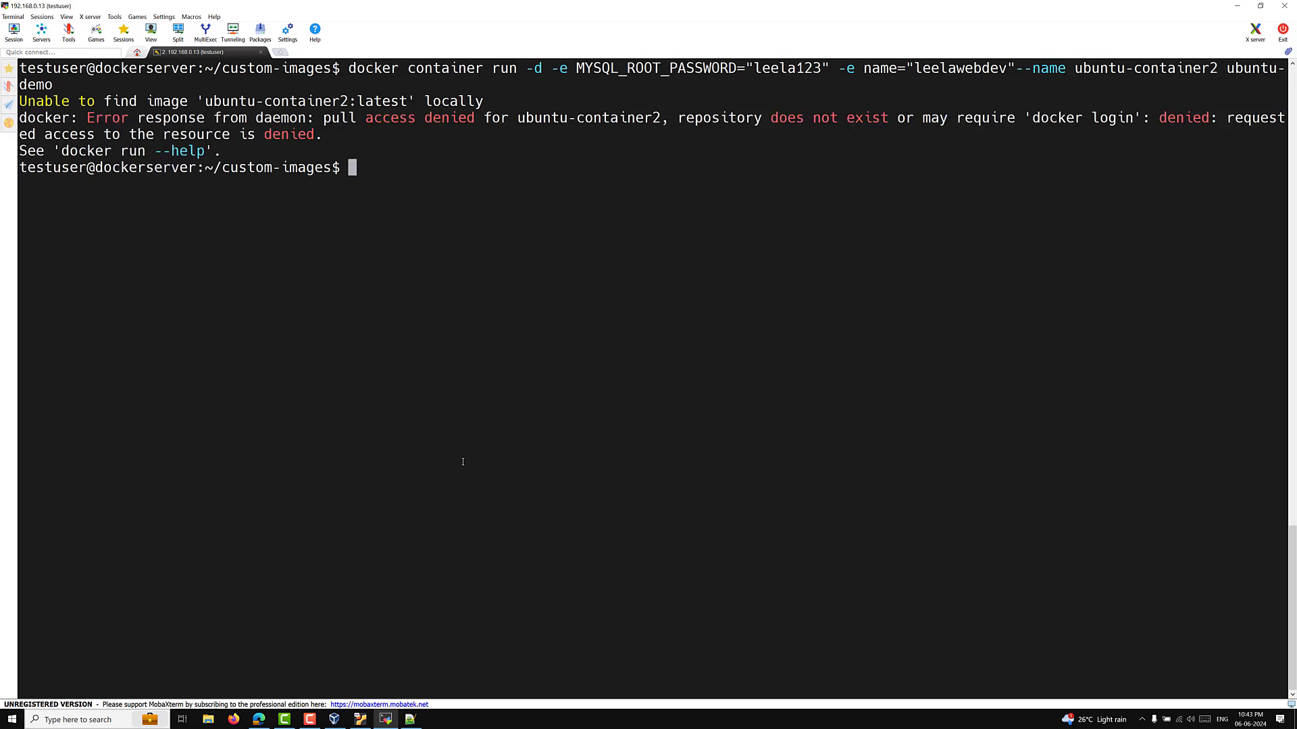
pyautogui.press('Up')
pyautogui.press('Left')
pyautogui.press('Left')
pyautogui.press('Left')
pyautogui.press('Left')
pyautogui.press('Left')
pyautogui.press('Left')
pyautogui.press('Left')
pyautogui.press('Left')
pyautogui.press('Left')
pyautogui.press('Left')
pyautogui.press('Left')
pyautogui.press('Left')
pyautogui.press('Left')
pyautogui.press('Left')
pyautogui.press('Left')
pyautogui.press('Left')
pyautogui.press('Left')
pyautogui.press('Left')
pyautogui.press('Left')
pyautogui.press('Left')
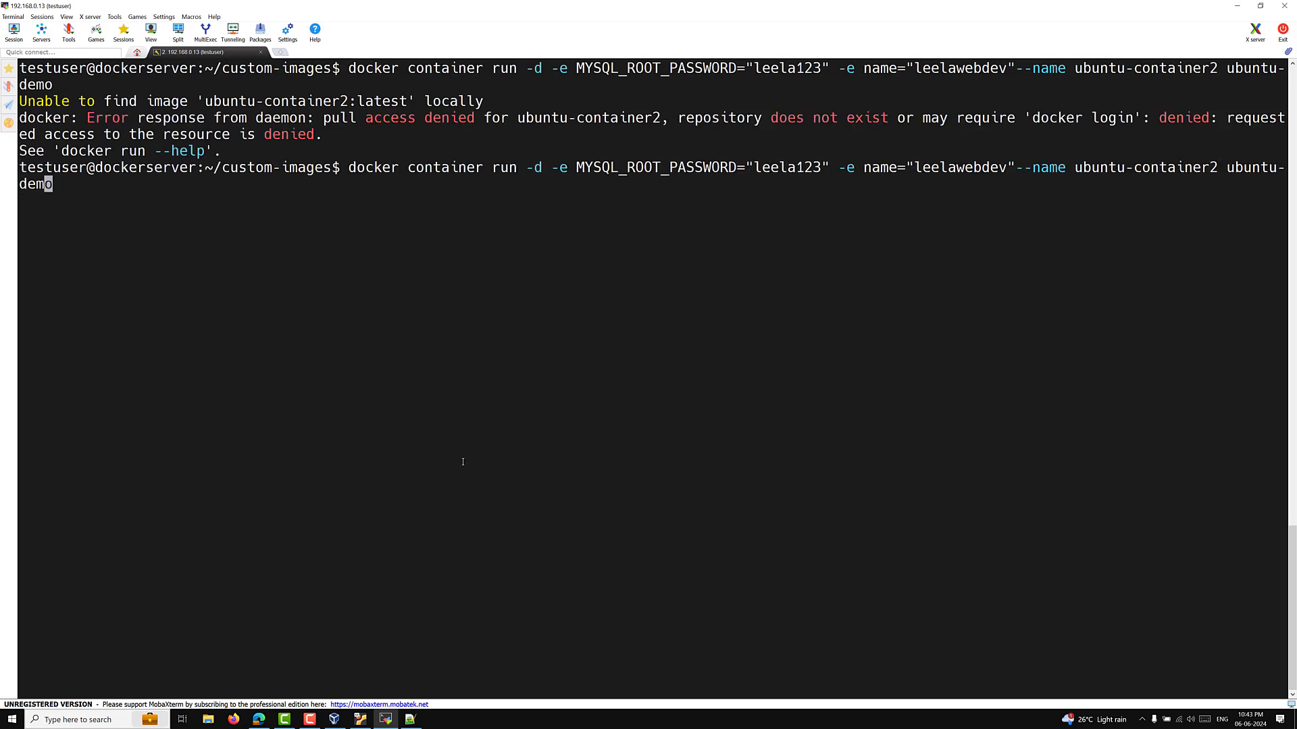
pyautogui.press('Left')
pyautogui.press('Left')
pyautogui.press('Left')
pyautogui.press('Left')
pyautogui.press('Left')
pyautogui.press('Left')
pyautogui.press('Left')
pyautogui.press('Left')
pyautogui.press('Left')
pyautogui.press('Return')
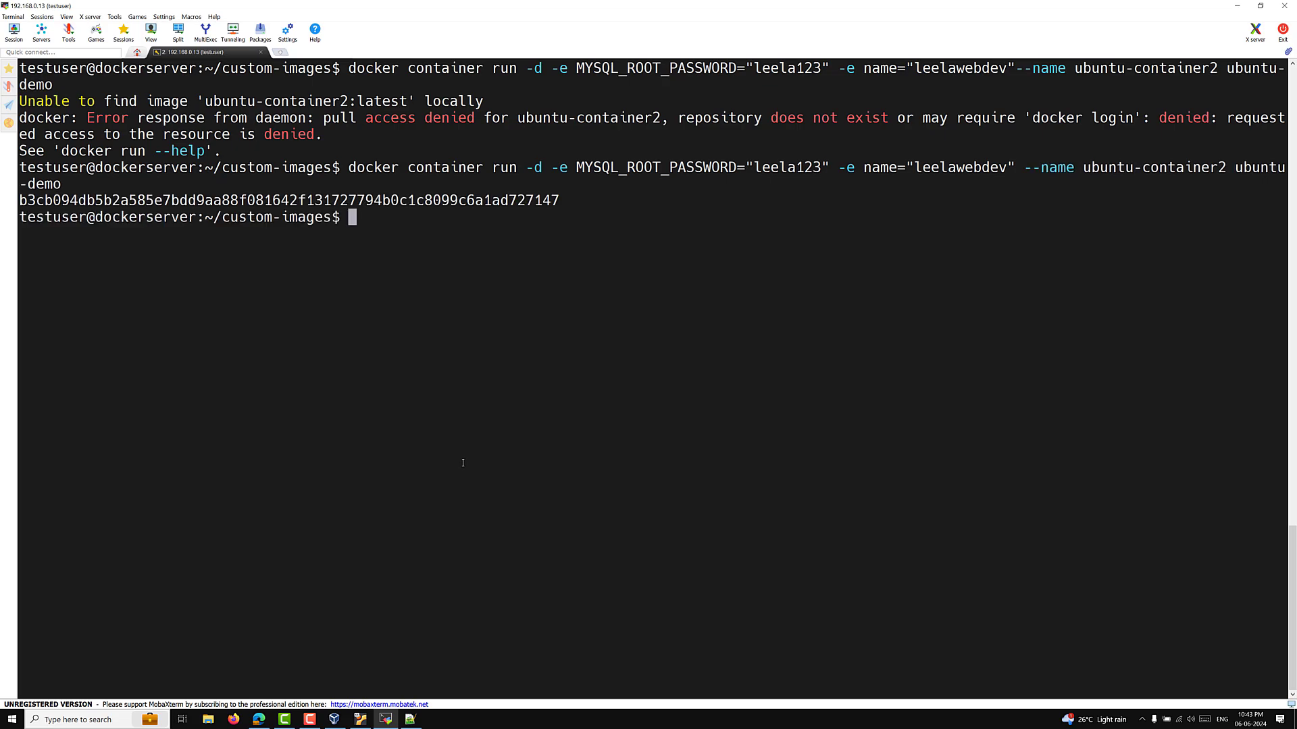
# Step: List running containers, then run docker exec -ti ubuntu-container2 env
pyautogui.press('Up')
pyautogui.press('Up')
pyautogui.press('Up')
pyautogui.press('Up')
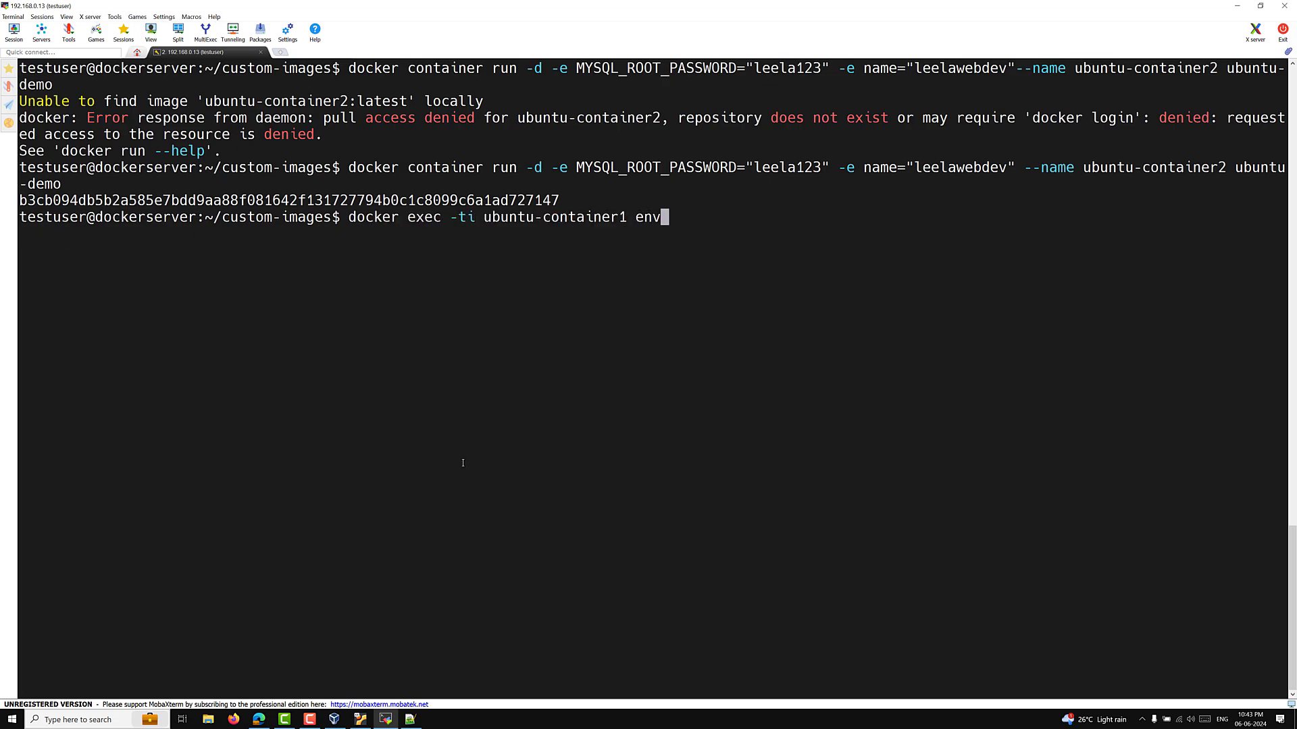
pyautogui.press('Up')
pyautogui.press('Up')
pyautogui.press('Up')
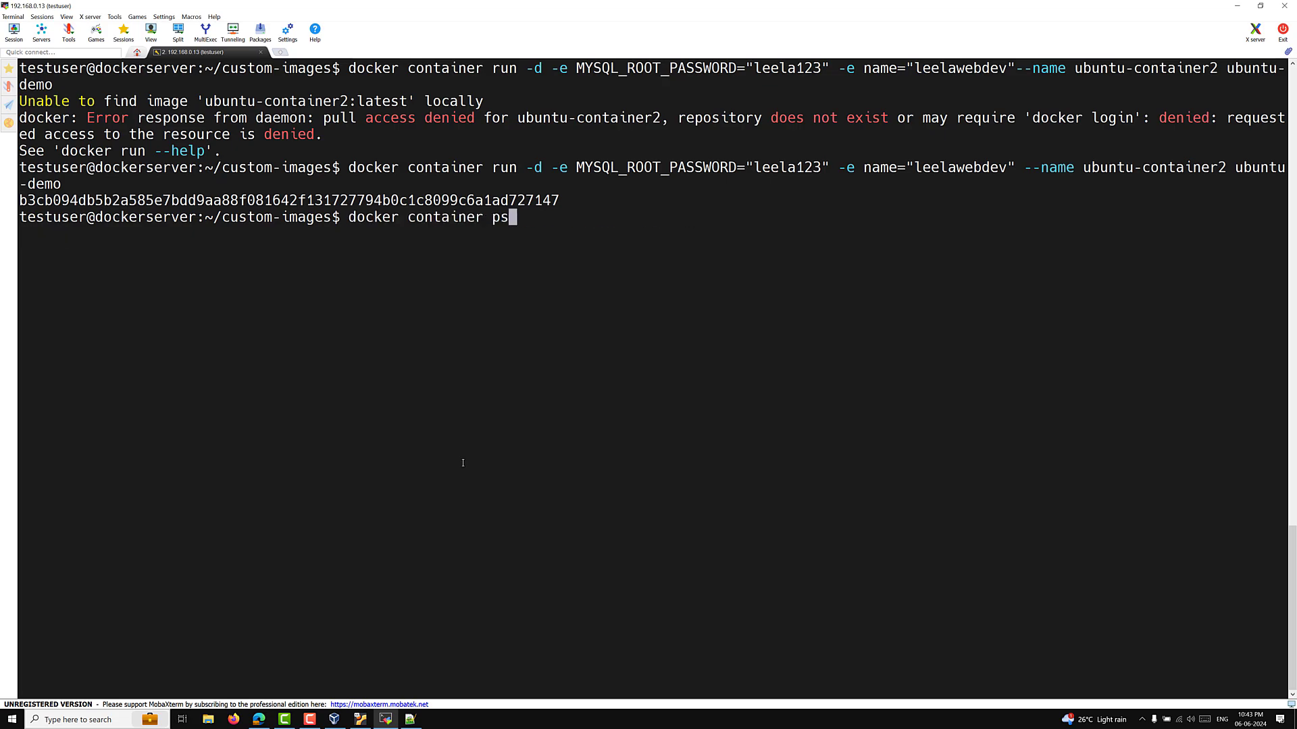
pyautogui.press('Return')
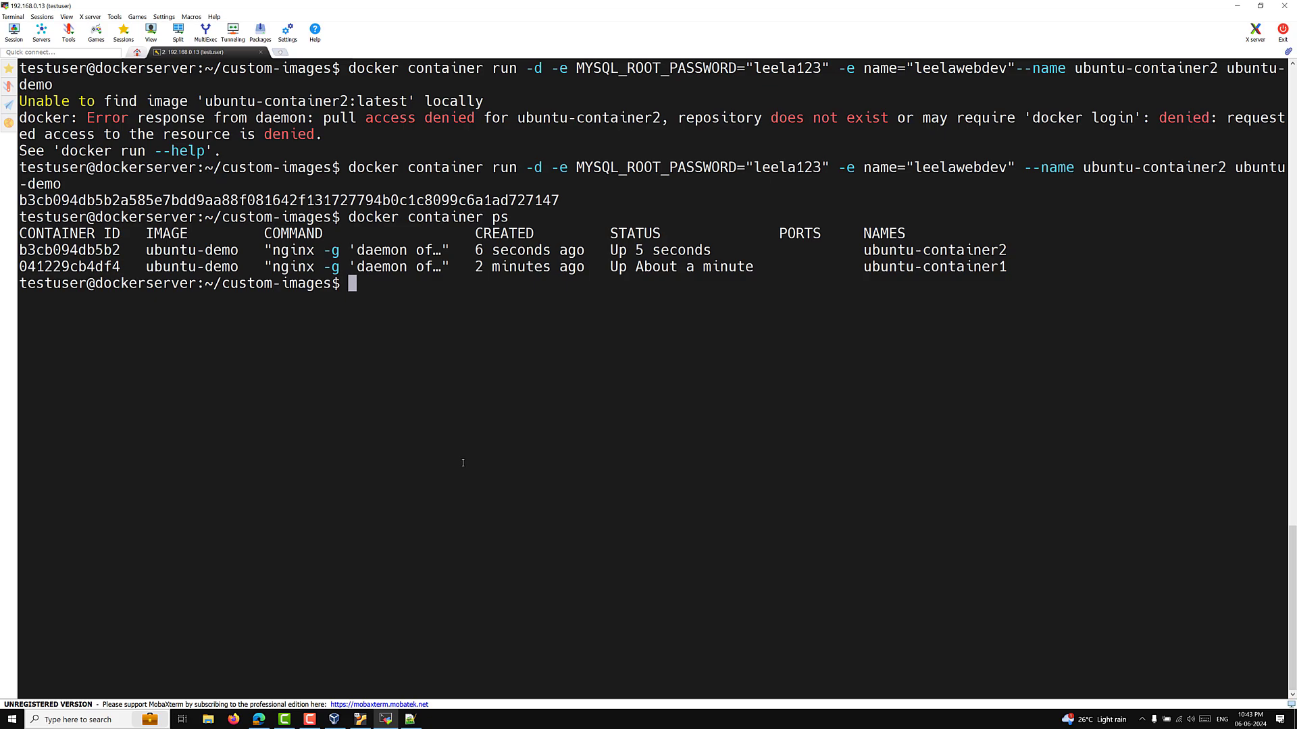
pyautogui.press('Up')
pyautogui.press('Up')
pyautogui.press('Up')
pyautogui.press('Up')
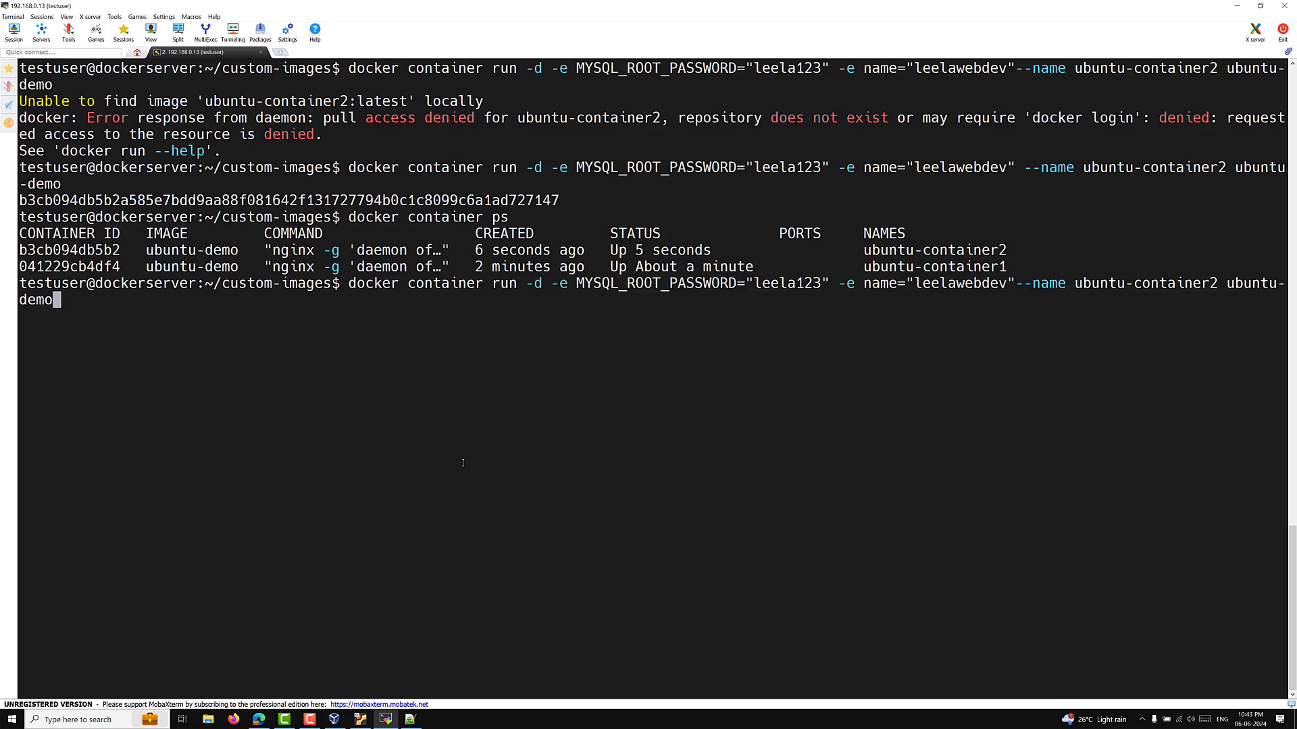
pyautogui.press('Left')
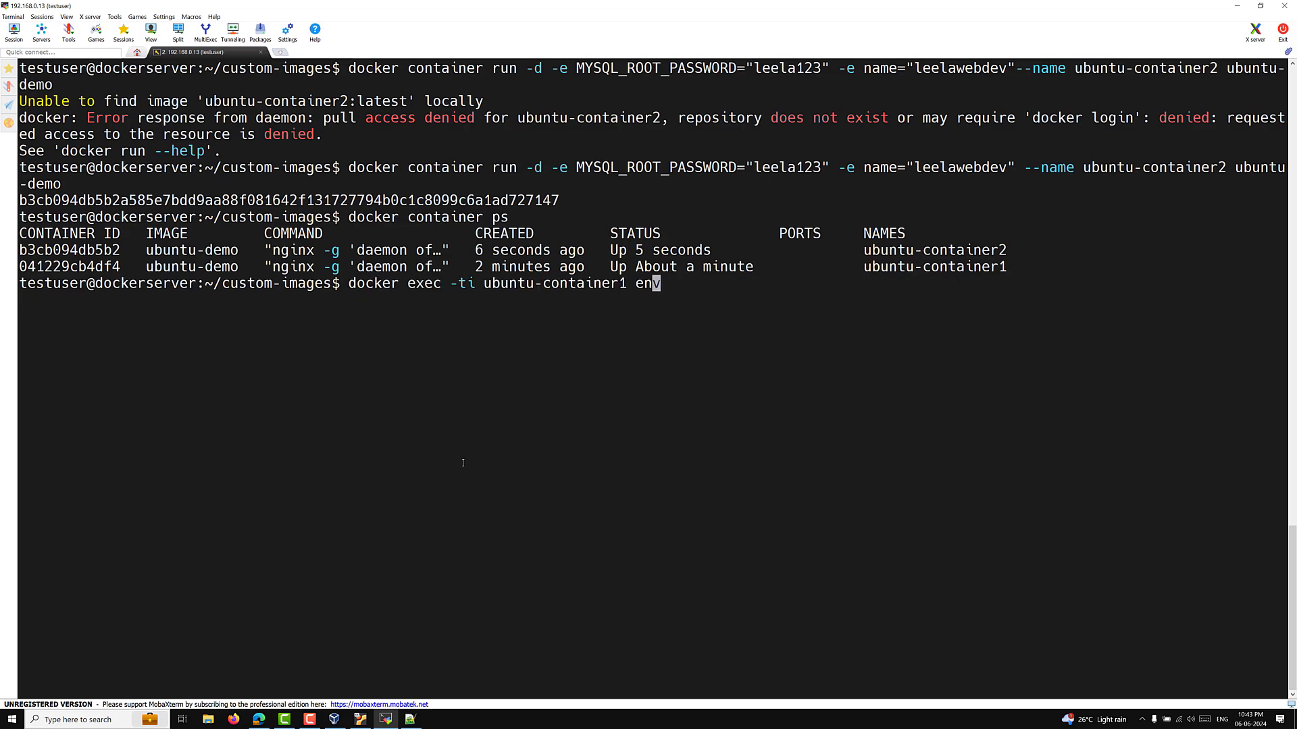
pyautogui.press('Left')
pyautogui.press('Left')
pyautogui.press('BackSpace')
pyautogui.write('2')
pyautogui.press('Return')
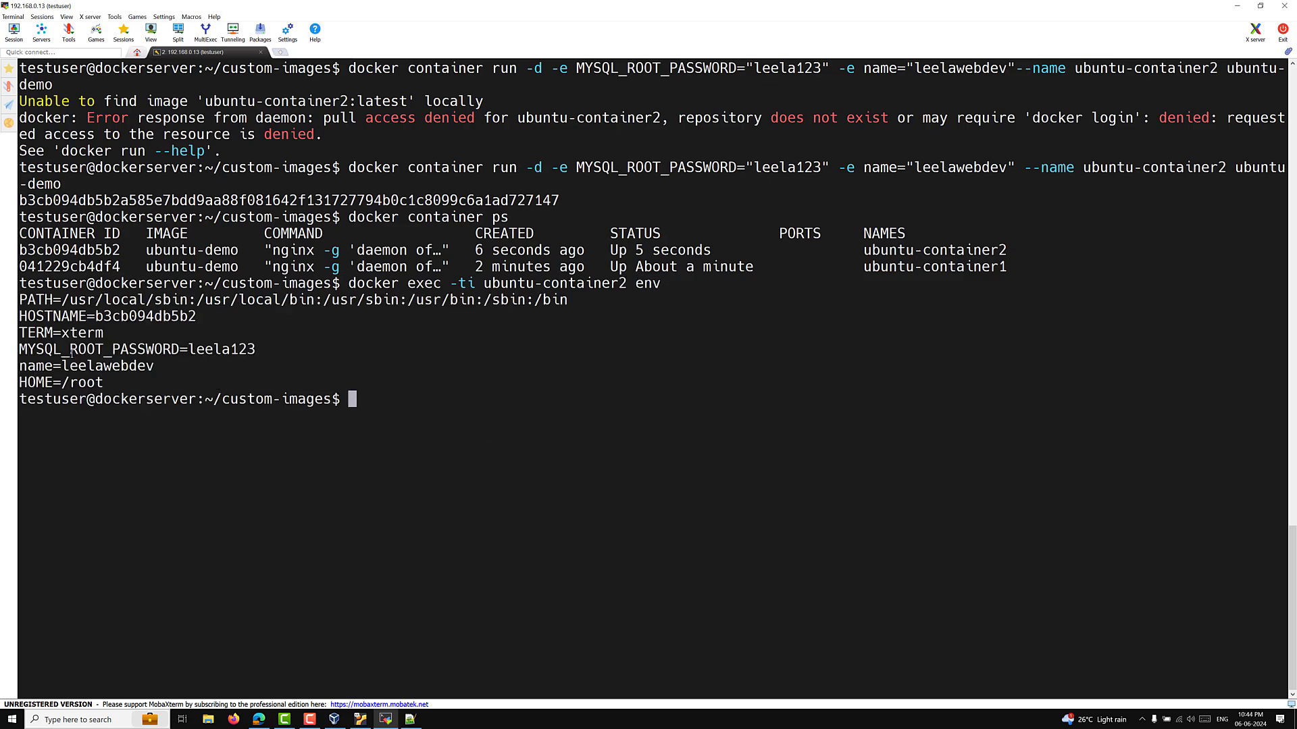
# Step: Highlight the MYSQL_ROOT_PASSWORD and name variables in the env output
pyautogui.moveTo(71, 354); pyautogui.dragTo(252, 353)
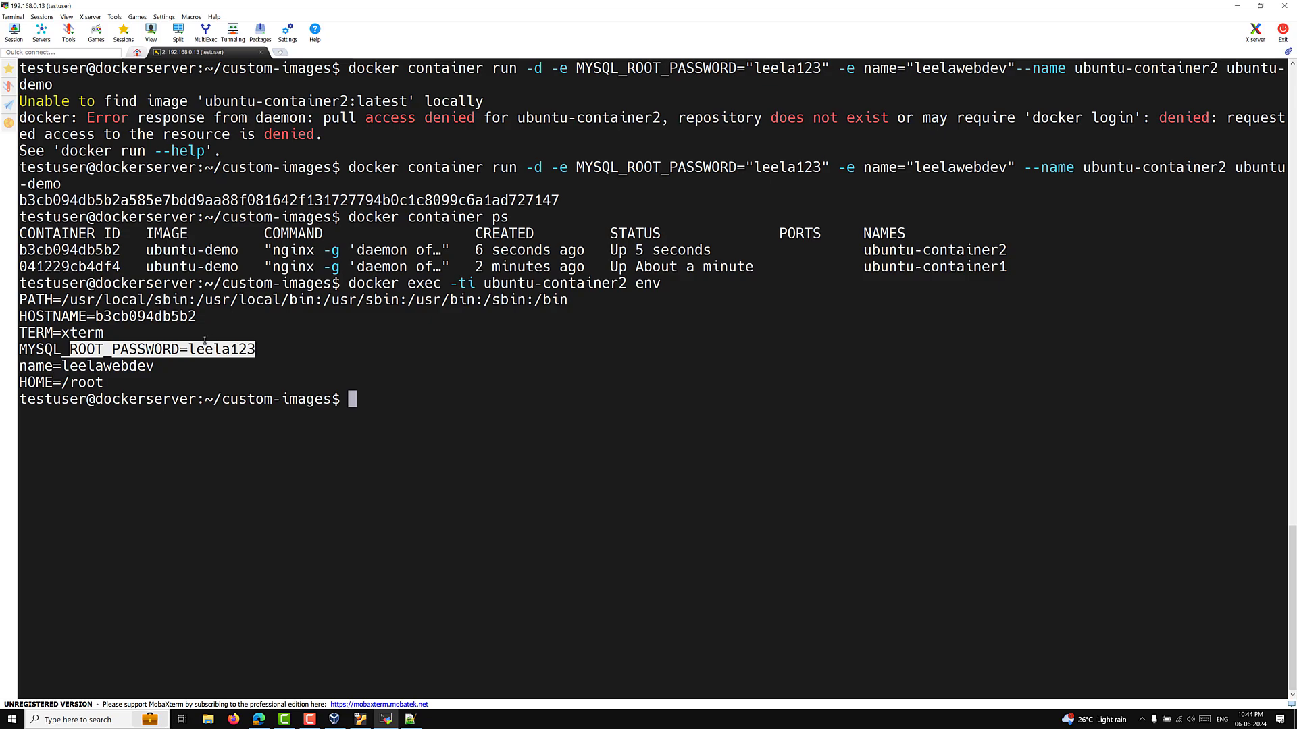
pyautogui.moveTo(33, 366); pyautogui.dragTo(149, 365)
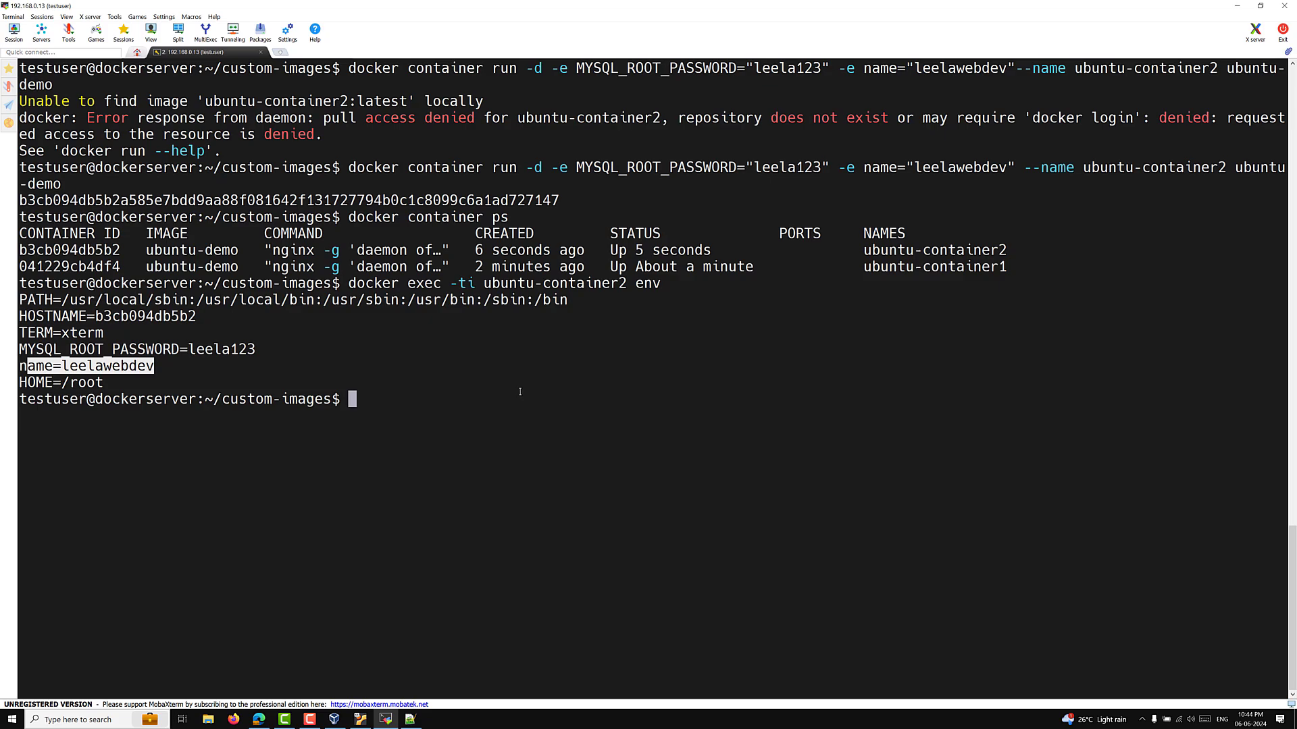
pyautogui.click(497, 397)
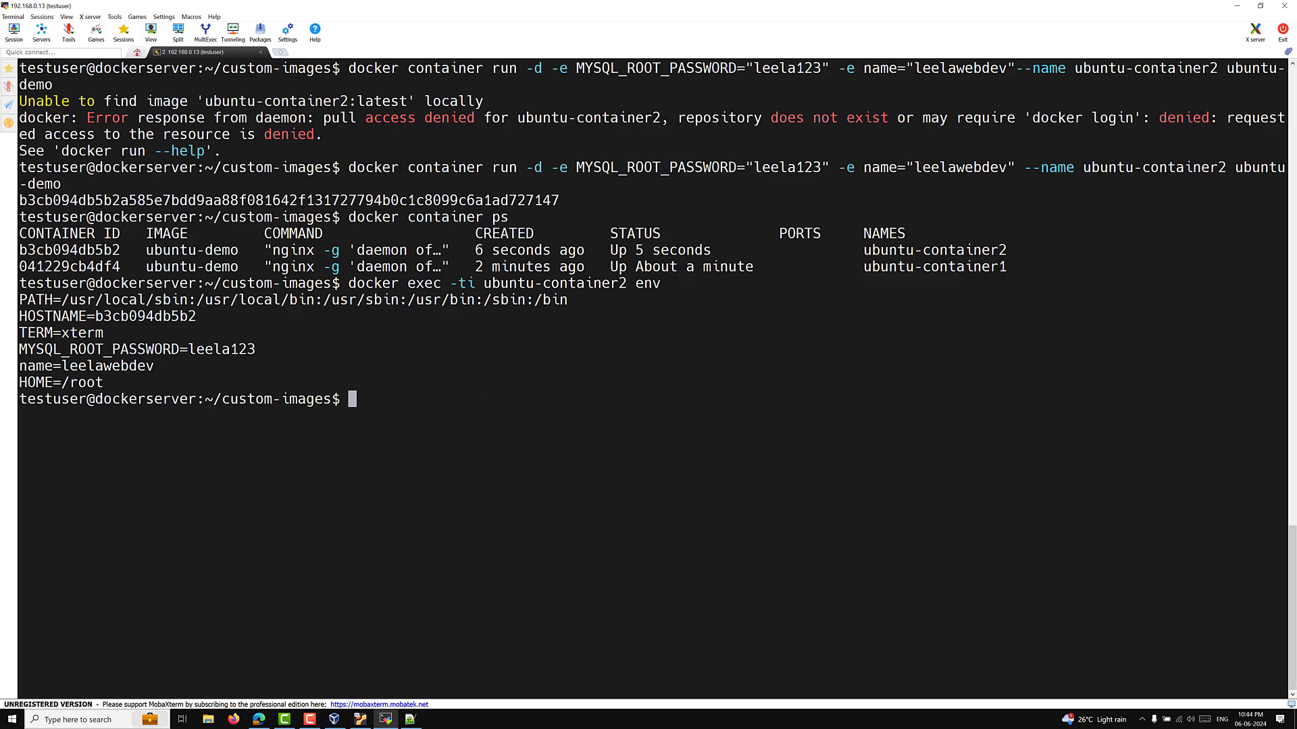
# Step: Return to the terminal and type vi Dockerfile at the prompt
pyautogui.hotkey('alt', 'Tab')
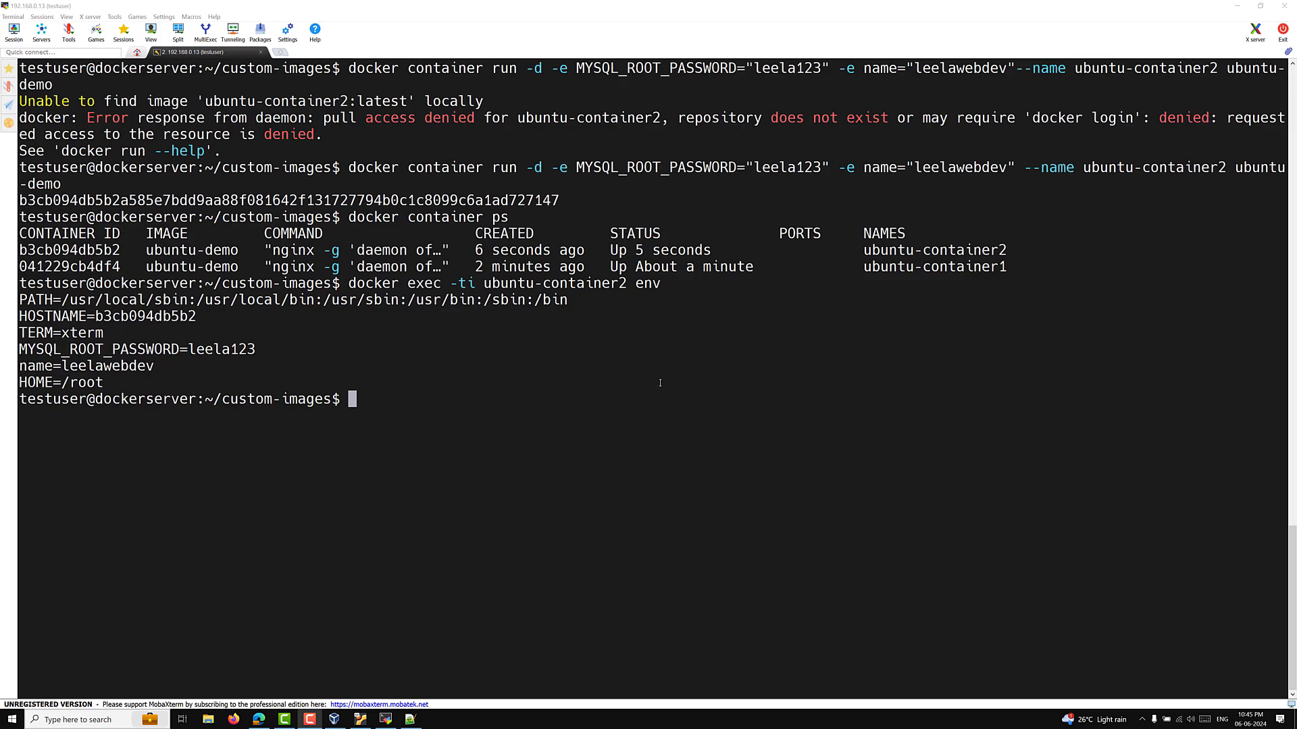
pyautogui.click(574, 390)
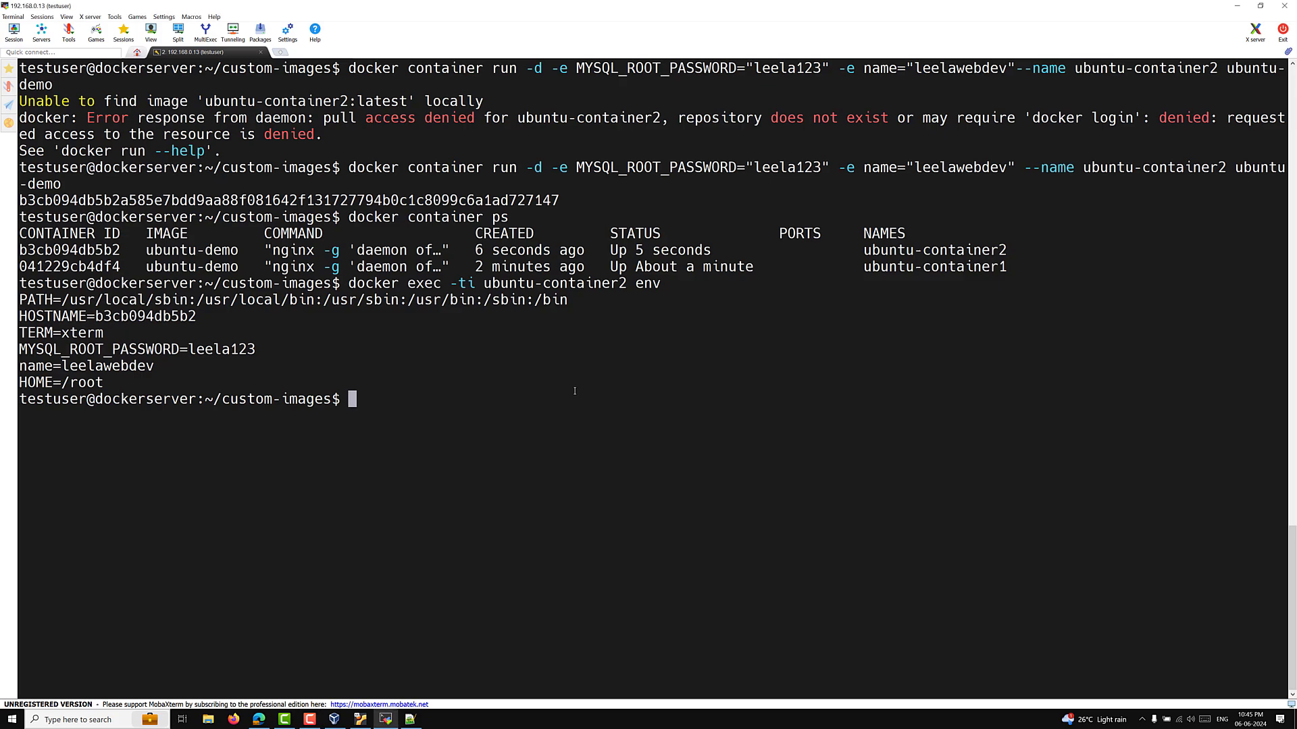
pyautogui.write('vi Dockerfile')
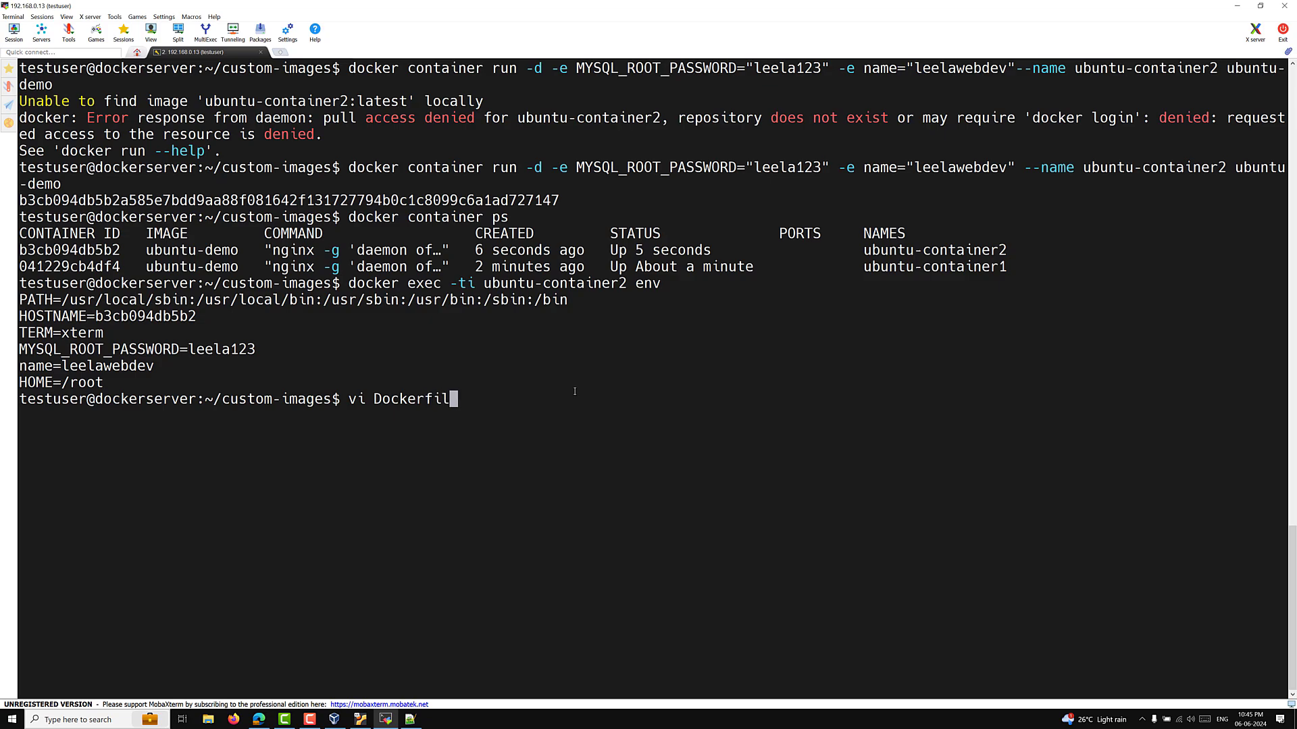
# Step: Insert ENV DEBIAN_FRONTEND=nointeractive after the MYSQL_ROOT_PASSWORD line in vi, then :wq
pyautogui.press('Return')
pyautogui.press('Up')
pyautogui.press('Up')
pyautogui.press('Up')
pyautogui.press('Up')
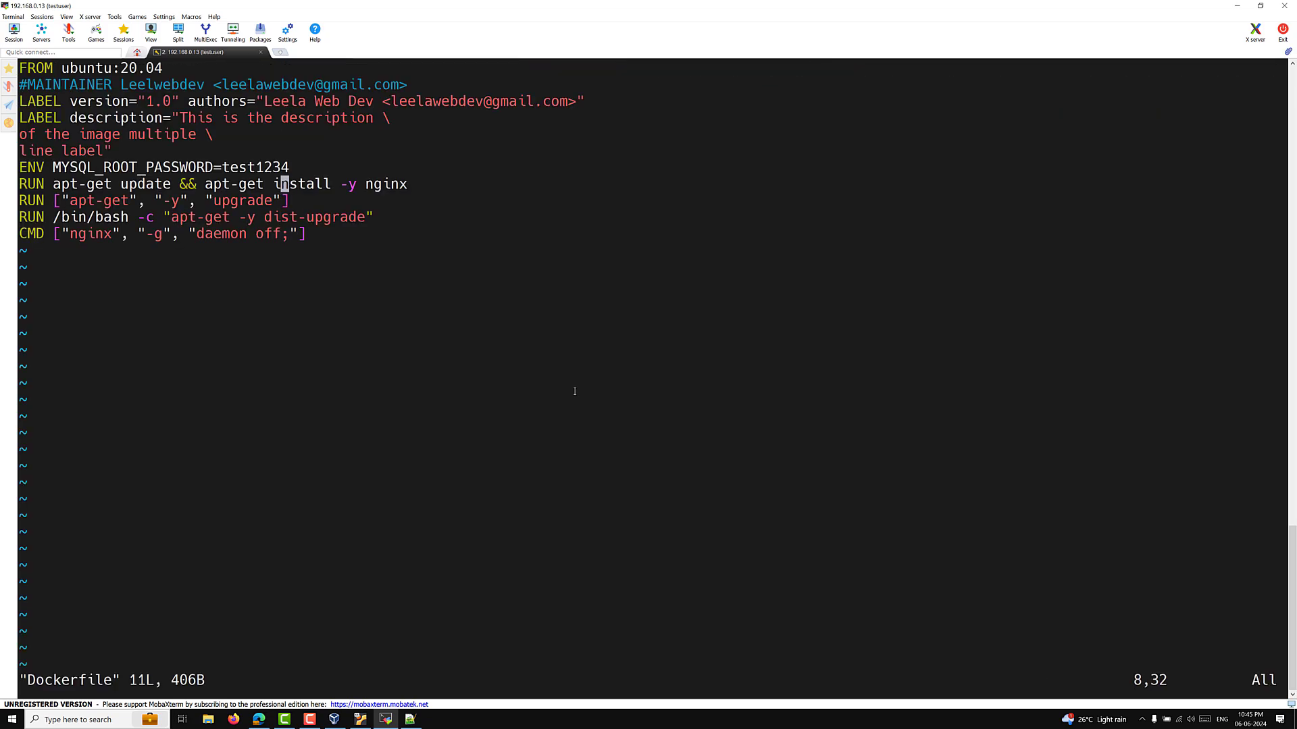
pyautogui.press('a')
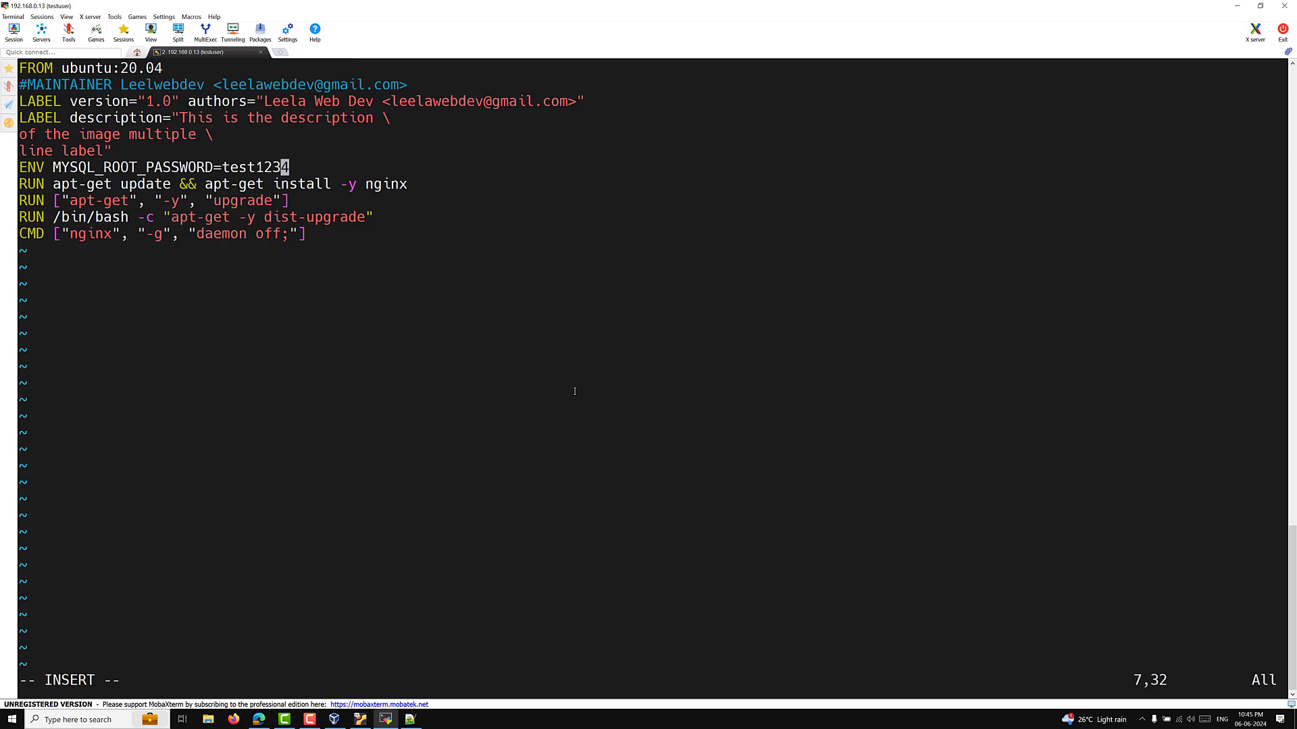
pyautogui.press('Return')
pyautogui.write('EXPO')
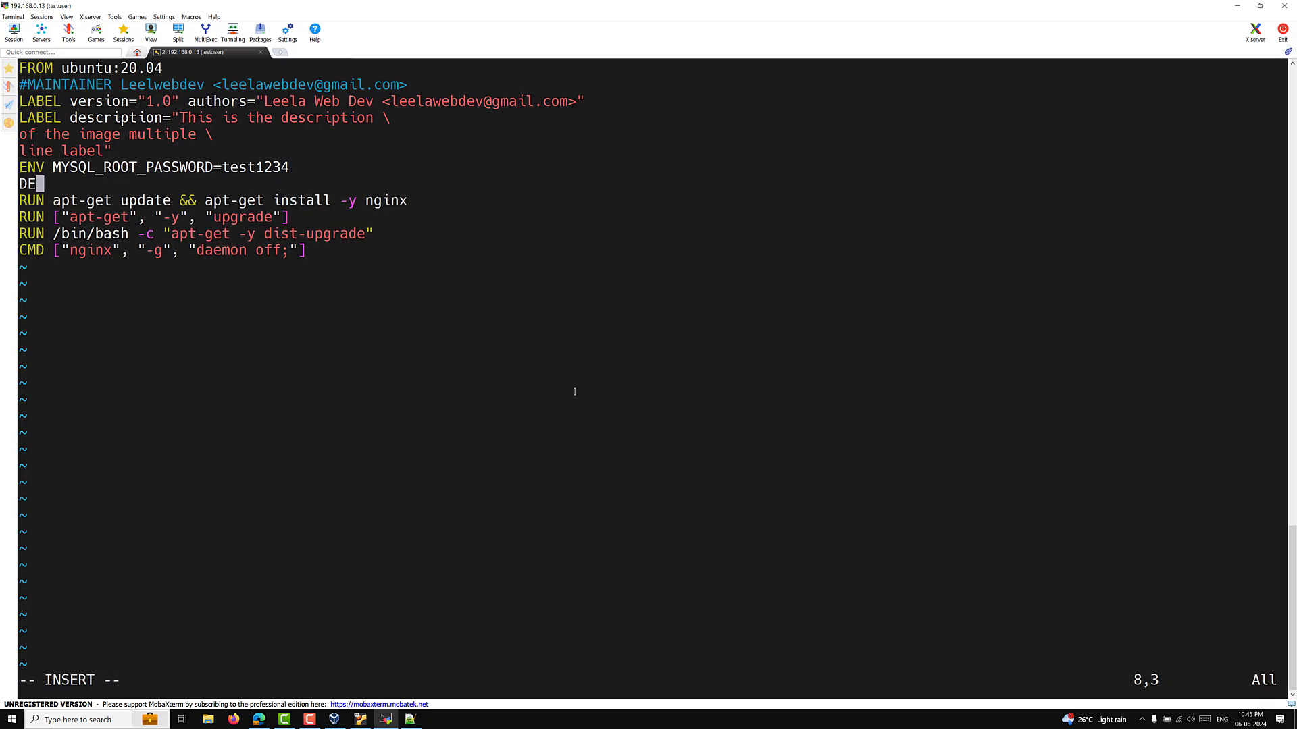
pyautogui.press('BackSpace')
pyautogui.press('BackSpace')
pyautogui.press('BackSpace')
pyautogui.press('BackSpace')
pyautogui.write('ENV DEBIAN_')
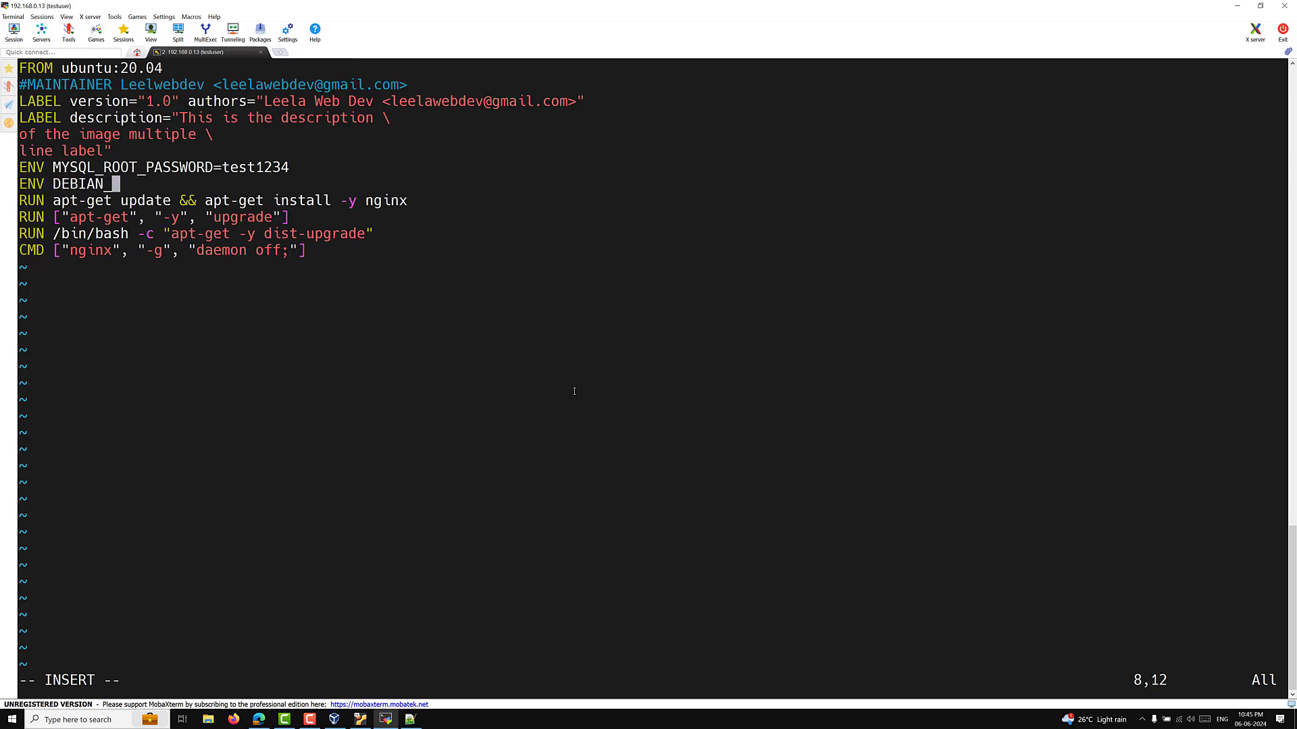
pyautogui.write('FRONTEND=')
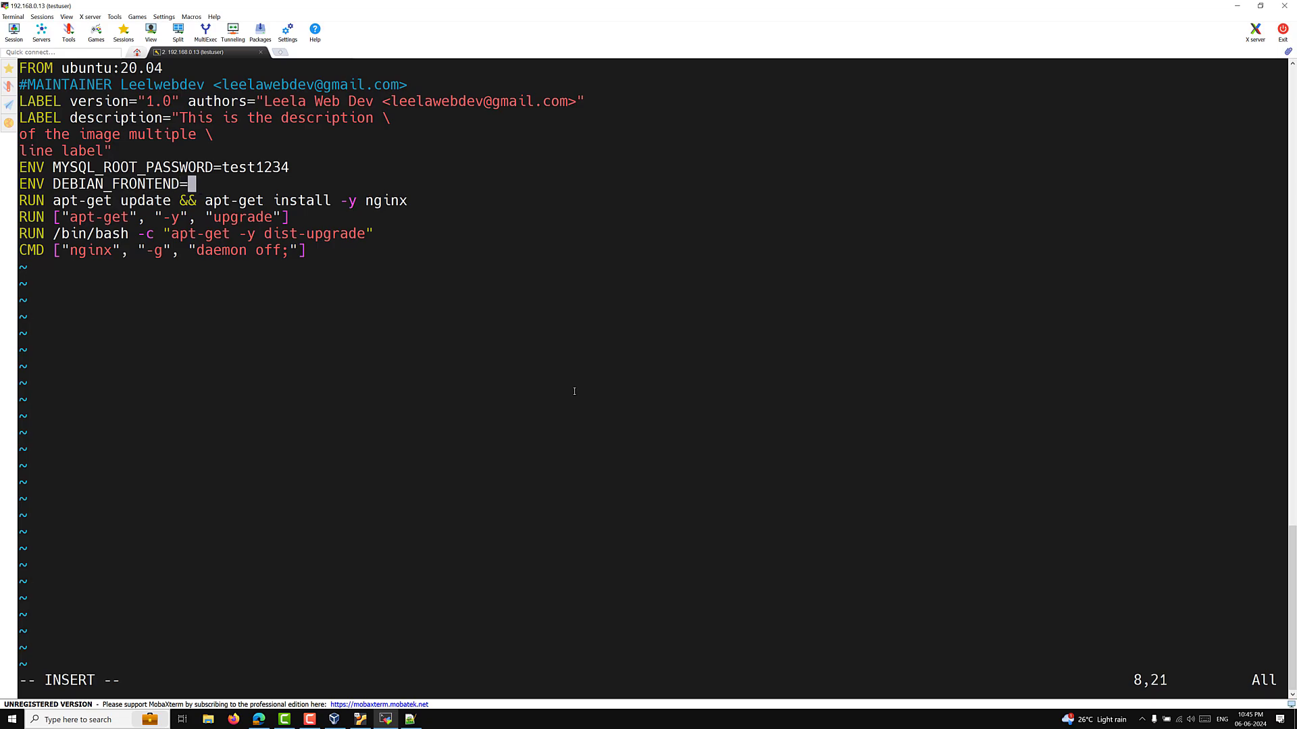
pyautogui.write('nointeractive')
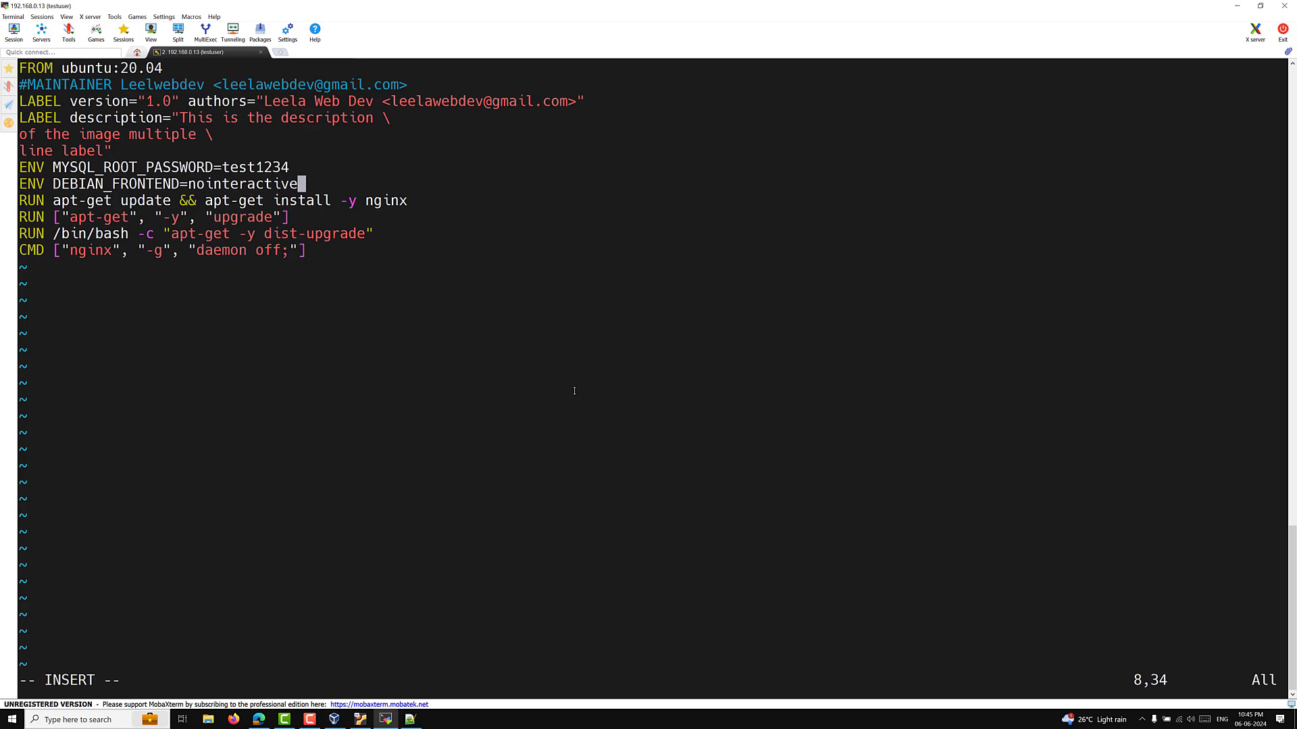
pyautogui.press('Escape')
pyautogui.write(':wq')
pyautogui.press('Return')
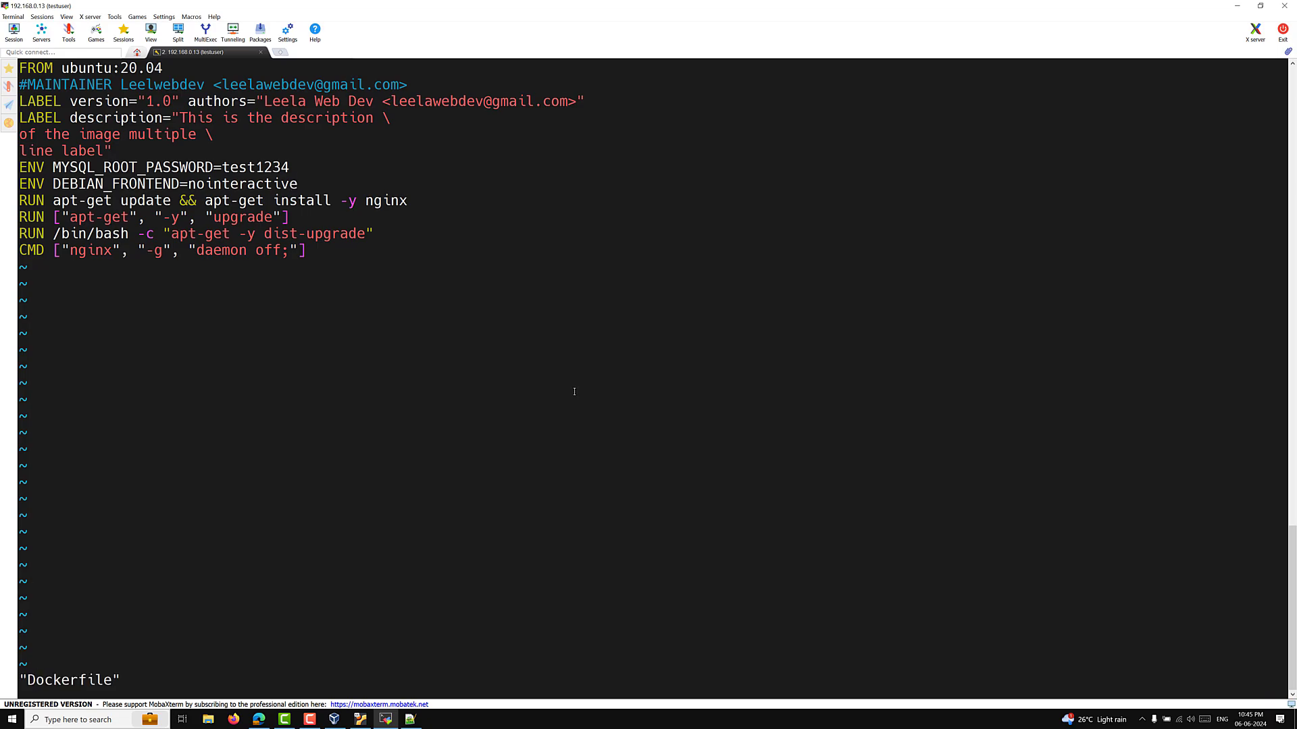
# Step: Rerun 'docker image build -t ubuntu-demo .' from history and let all 8 steps finish
pyautogui.press('Up')
pyautogui.press('Up')
pyautogui.press('Up')
pyautogui.press('Up')
pyautogui.press('Up')
pyautogui.press('Up')
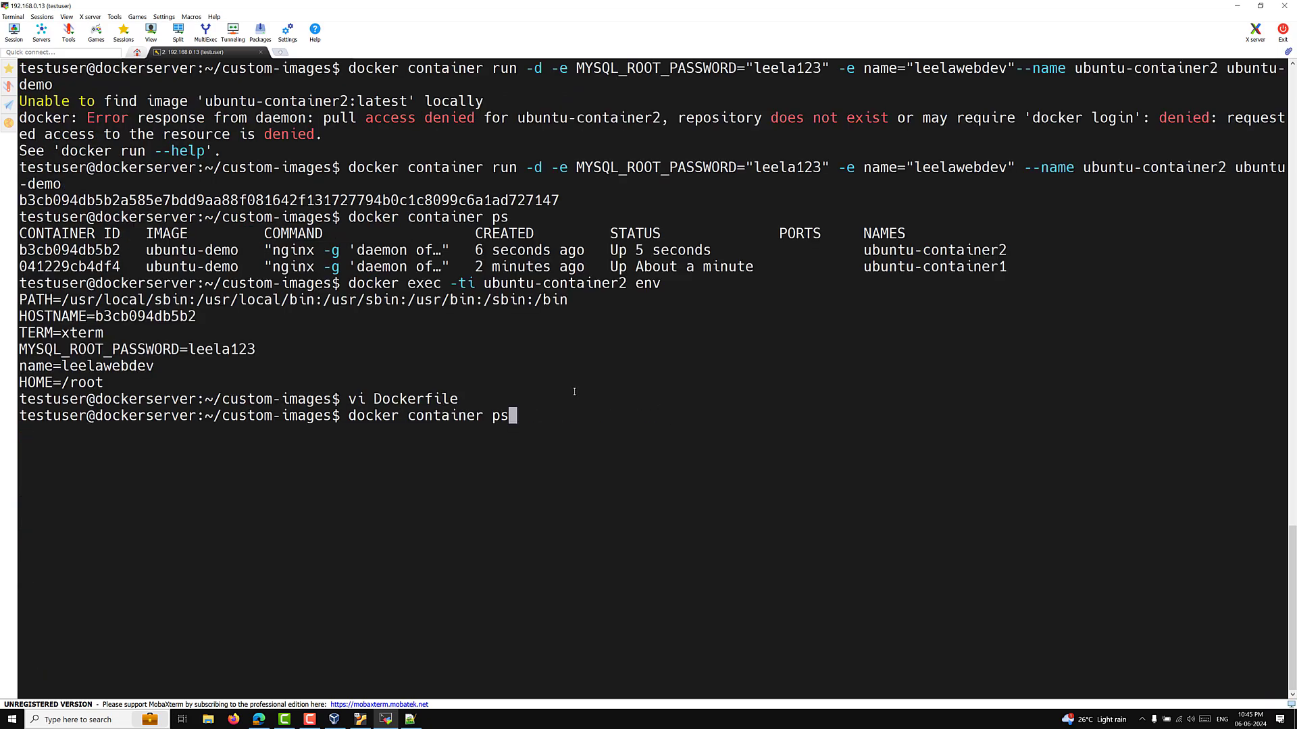
pyautogui.press('Up')
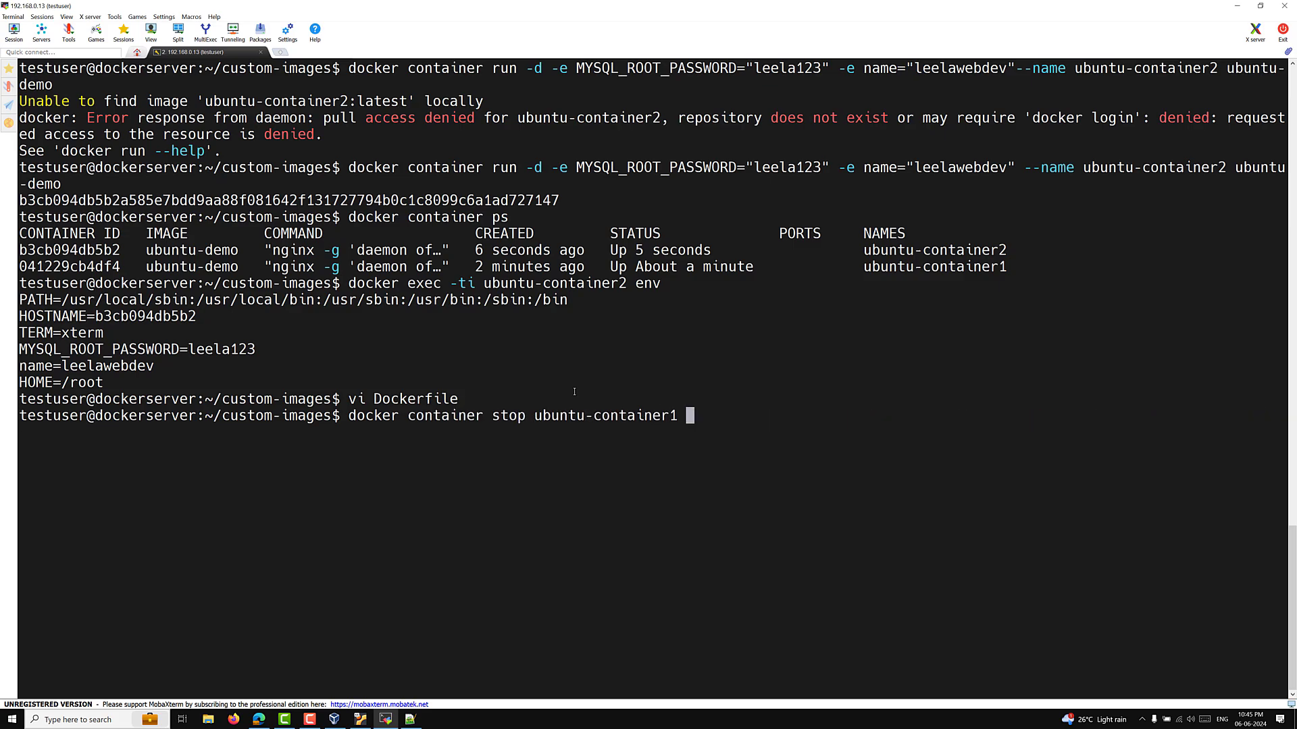
pyautogui.press('Down')
pyautogui.press('Down')
pyautogui.press('Down')
pyautogui.press('Up')
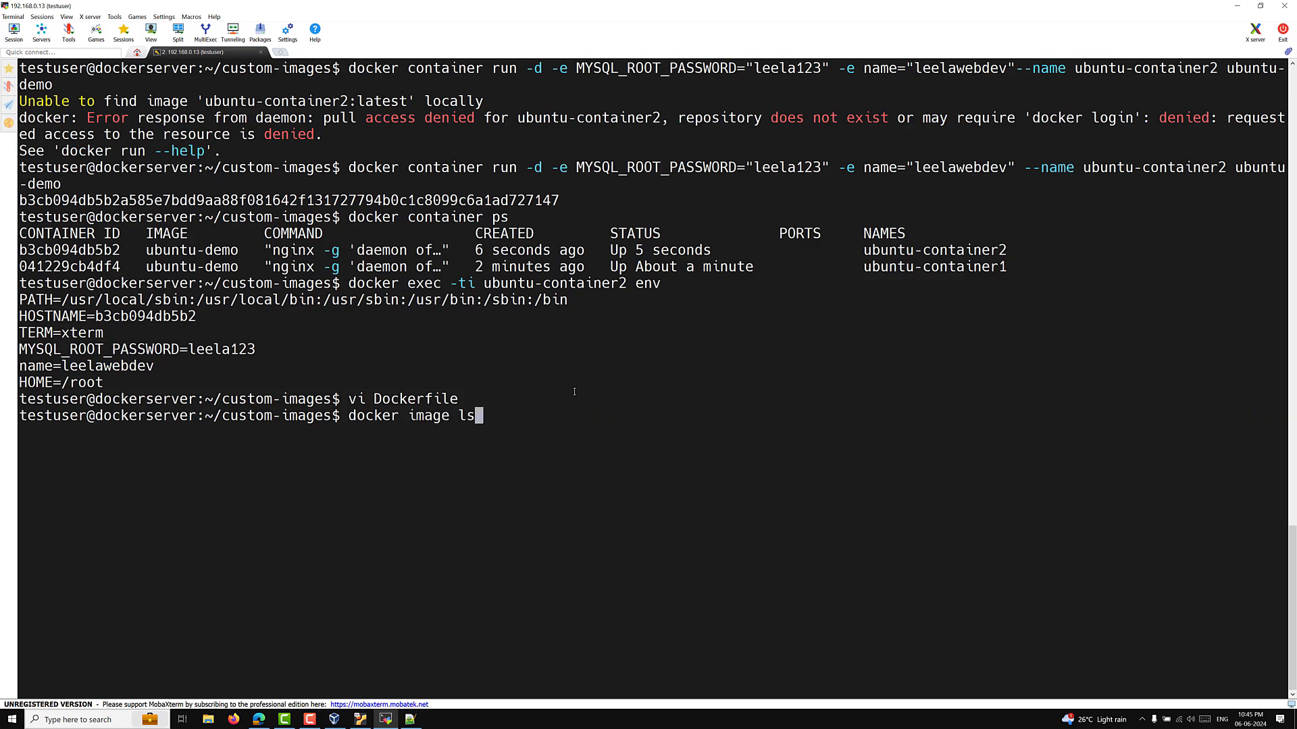
pyautogui.press('Up')
pyautogui.press('Return')
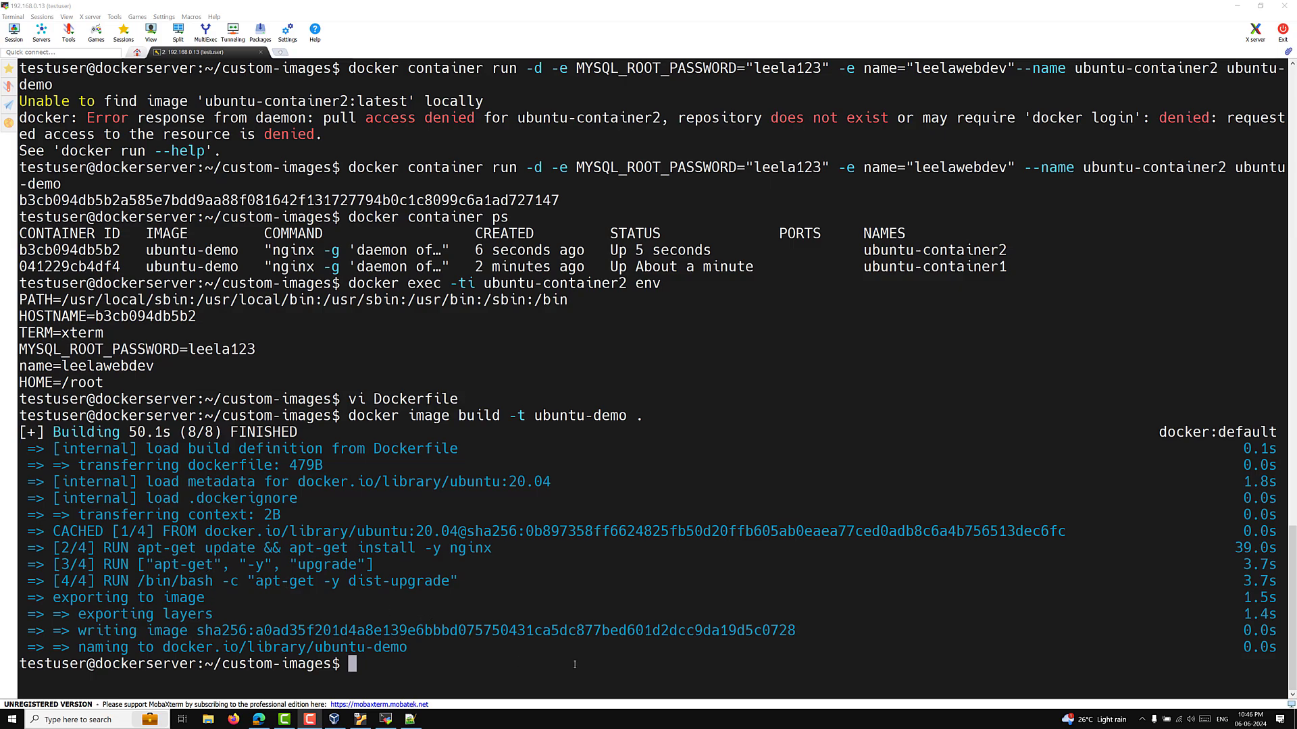
pyautogui.click(601, 599)
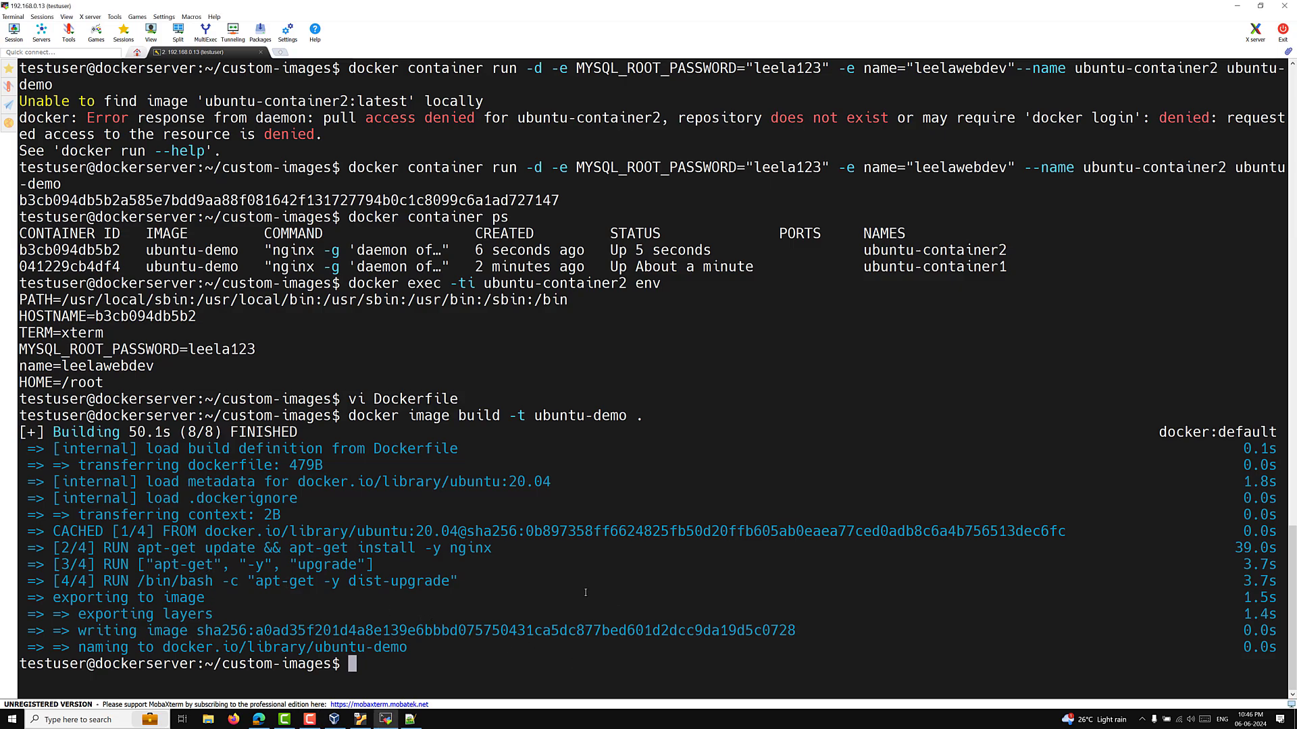
# Step: Clear the terminal, then reopen the Dockerfile in vi and quit with :q unchanged
pyautogui.hotkey('ctrl', 'l')
pyautogui.press('Up')
pyautogui.press('Up')
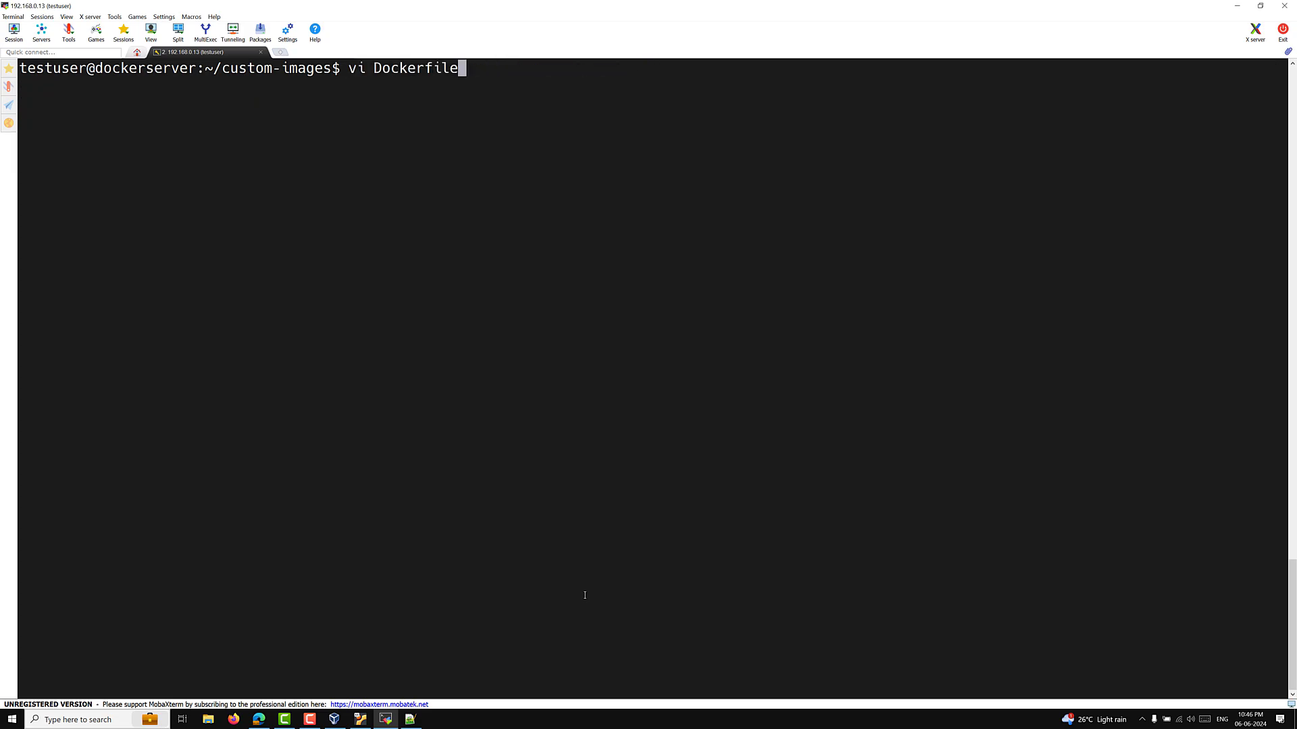
pyautogui.press('Return')
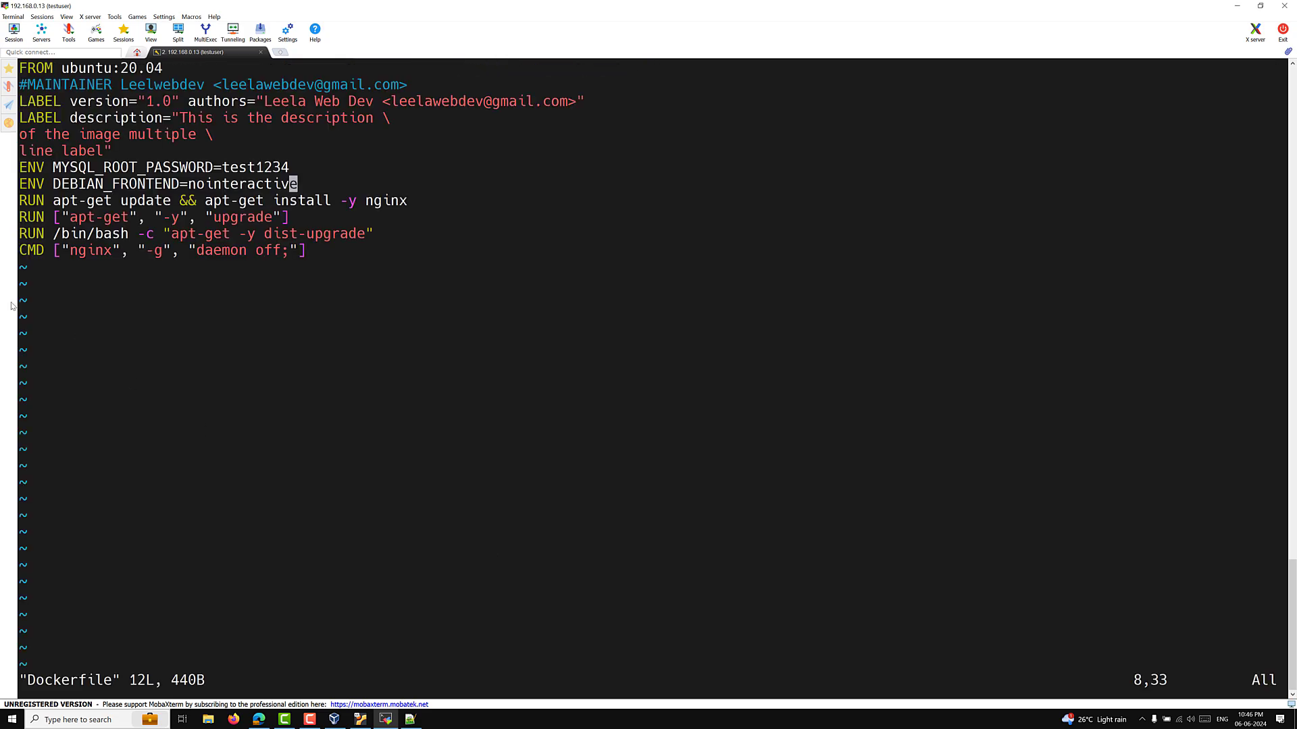
pyautogui.write(':q')
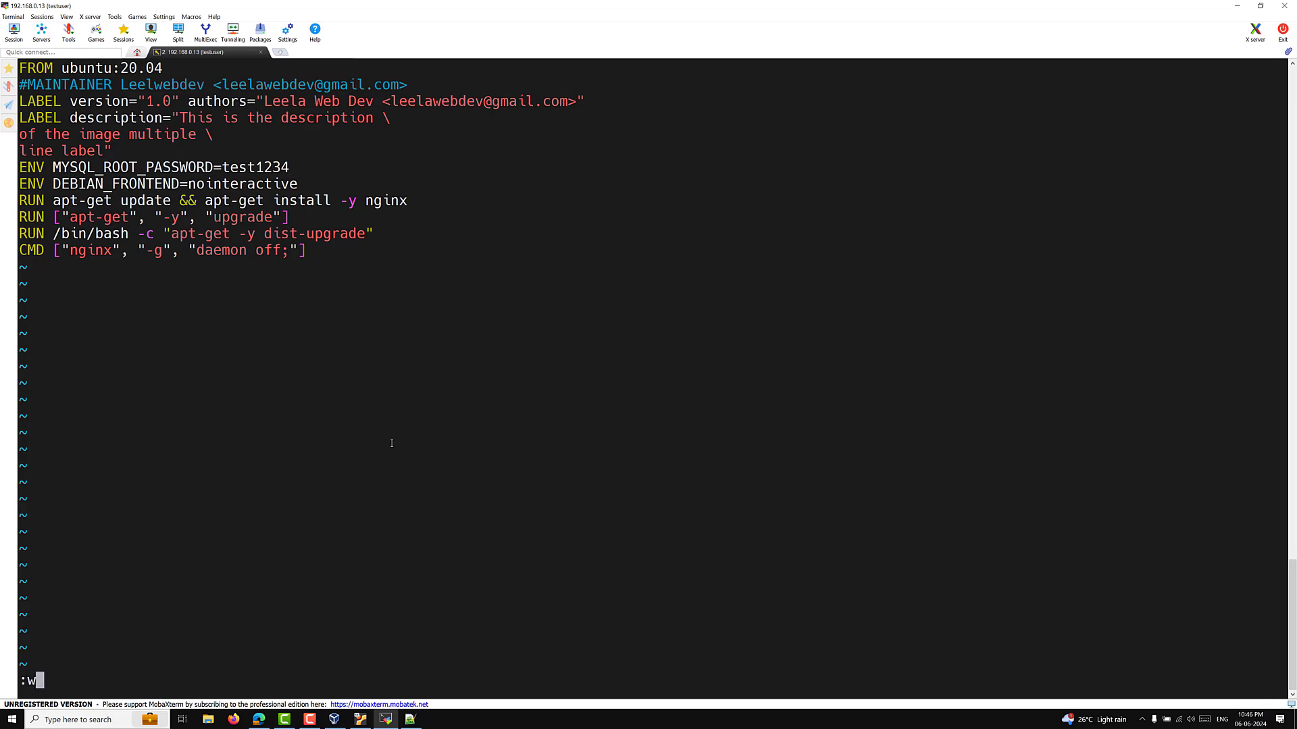
pyautogui.press('Return')
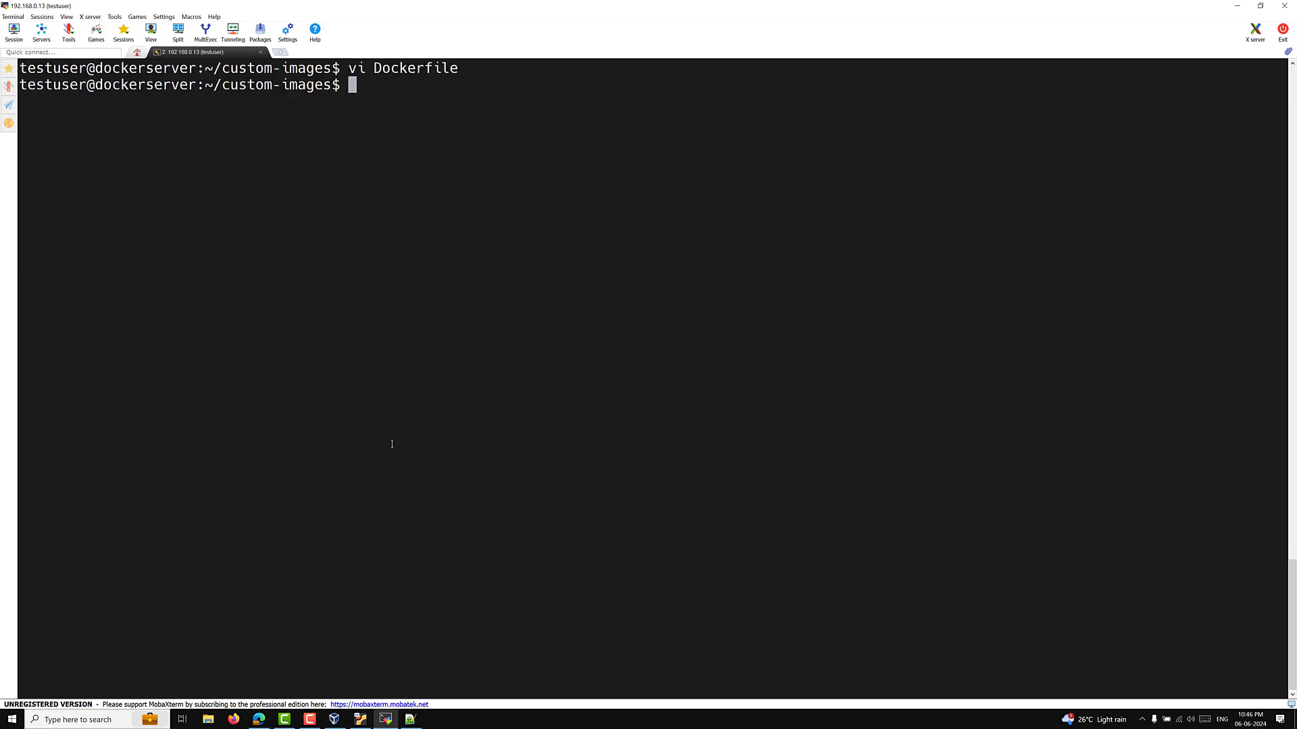
# Step: Rerun the docker container run command with the container named ubuntu-container3
pyautogui.write('d')
pyautogui.press('BackSpace')
pyautogui.press('Up')
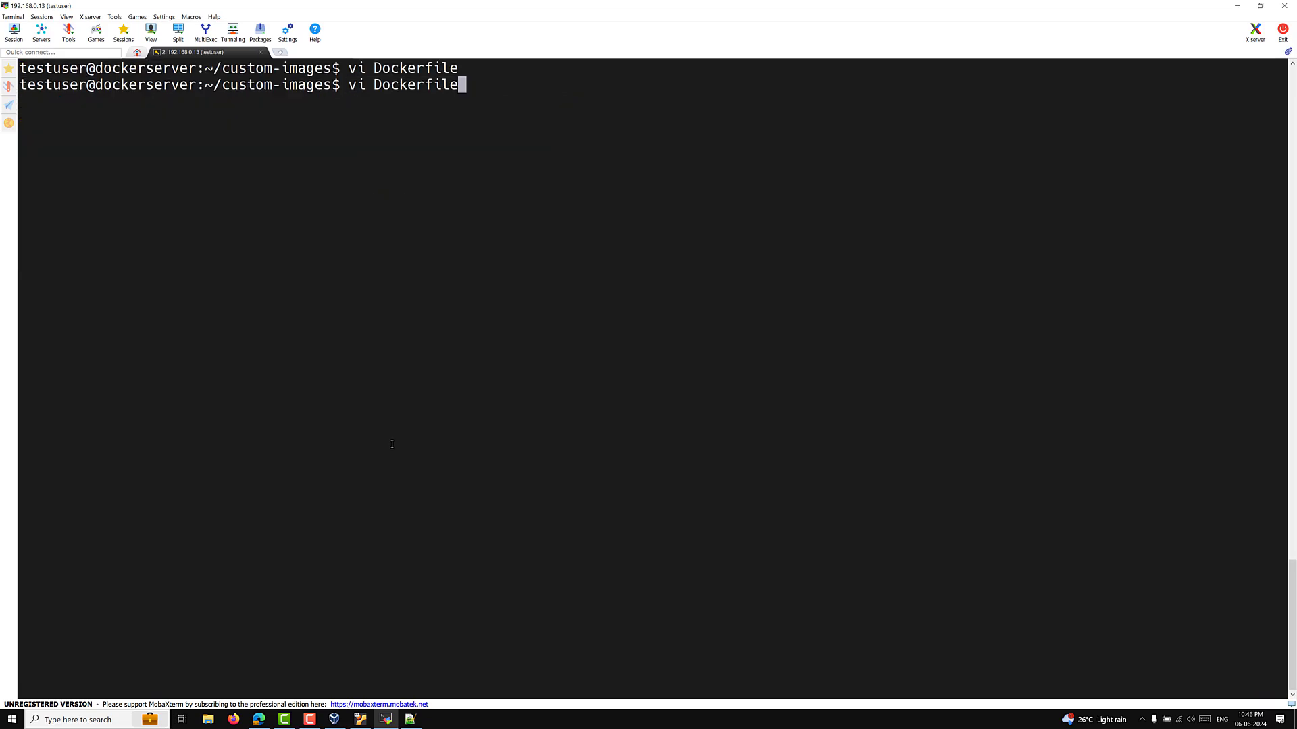
pyautogui.press('Up')
pyautogui.press('Up')
pyautogui.press('Up')
pyautogui.press('Up')
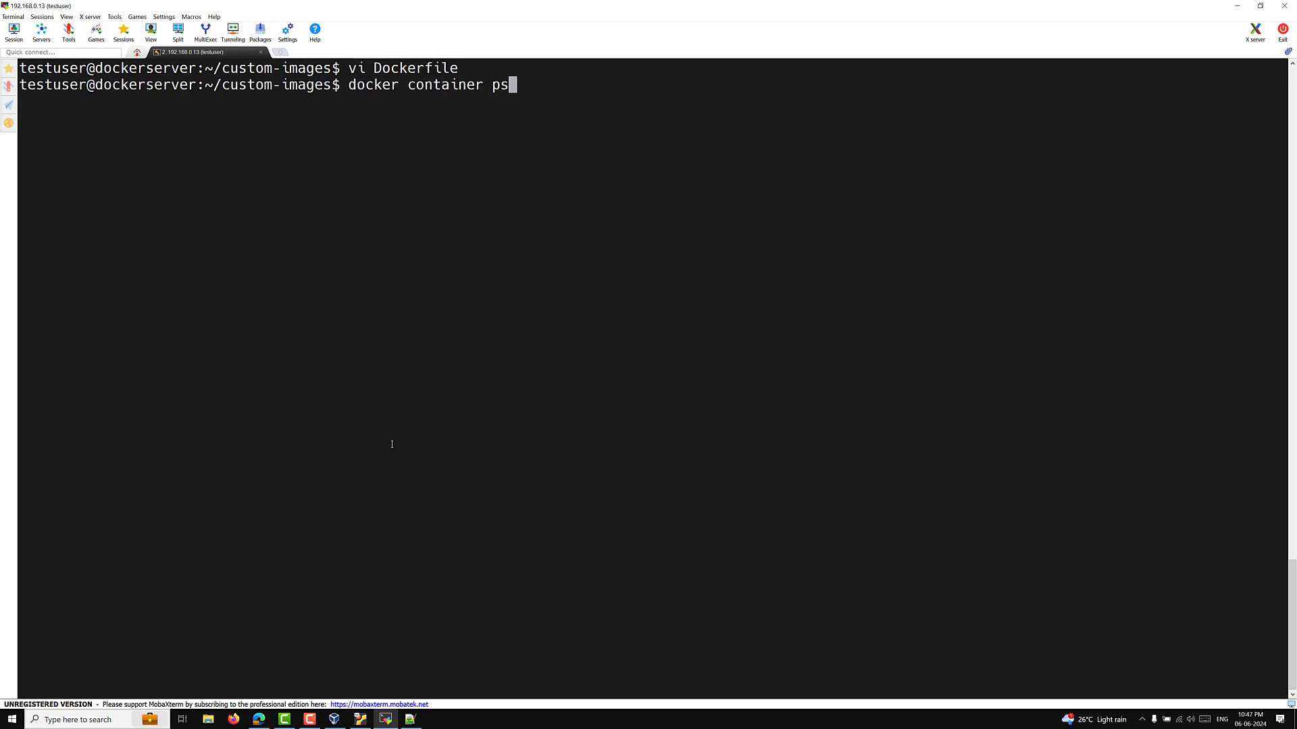
pyautogui.press('Up')
pyautogui.press('Left')
pyautogui.press('Left')
pyautogui.press('Left')
pyautogui.press('Left')
pyautogui.press('Left')
pyautogui.press('Left')
pyautogui.press('Left')
pyautogui.press('Left')
pyautogui.press('Left')
pyautogui.press('Left')
pyautogui.press('Left')
pyautogui.press('Left')
pyautogui.press('Left')
pyautogui.press('Left')
pyautogui.press('Left')
pyautogui.press('Left')
pyautogui.press('Left')
pyautogui.press('Left')
pyautogui.press('Left')
pyautogui.press('Left')
pyautogui.press('Left')
pyautogui.press('Left')
pyautogui.press('Left')
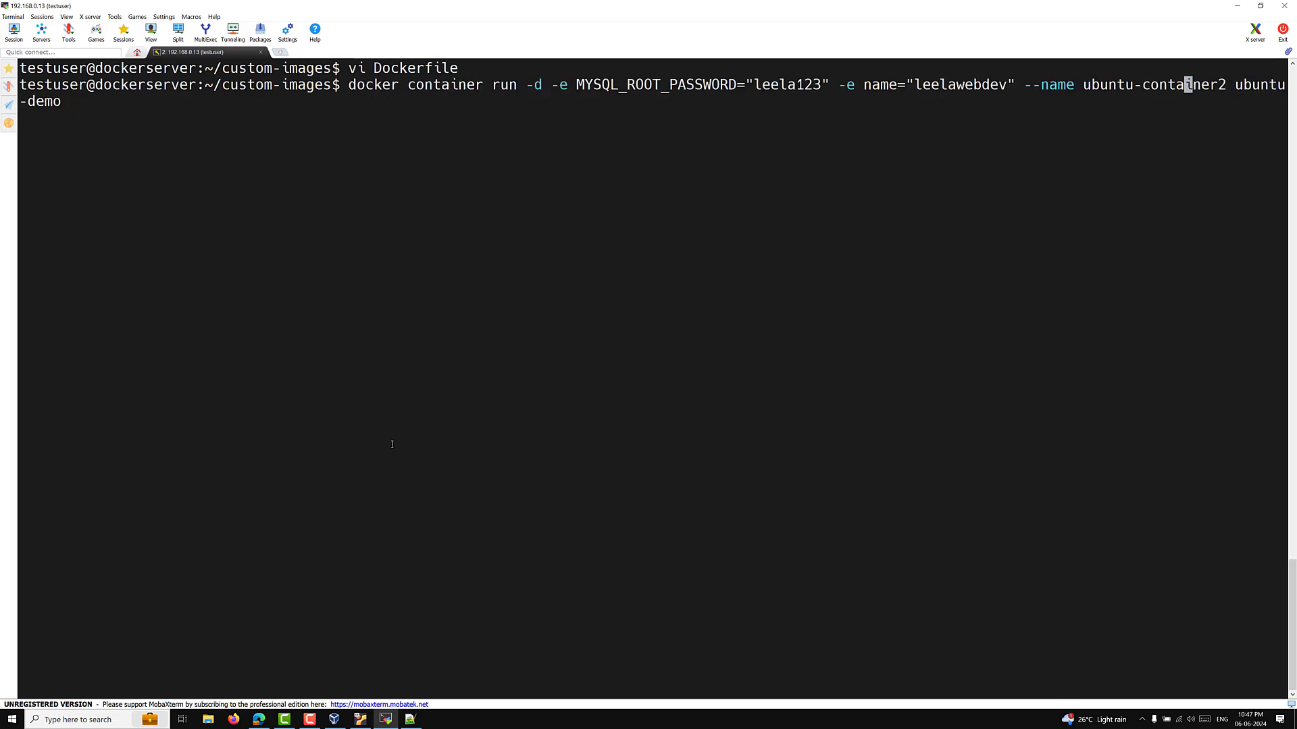
pyautogui.press('Right')
pyautogui.press('Right')
pyautogui.press('Right')
pyautogui.press('Right')
pyautogui.press('Right')
pyautogui.press('Right')
pyautogui.press('Right')
pyautogui.press('Right')
pyautogui.press('Right')
pyautogui.press('Right')
pyautogui.press('Right')
pyautogui.press('Right')
pyautogui.press('Right')
pyautogui.press('Right')
pyautogui.press('Right')
pyautogui.press('Right')
pyautogui.press('Right')
pyautogui.press('Right')
pyautogui.press('Right')
pyautogui.press('Right')
pyautogui.press('BackSpace')
pyautogui.write('3')
pyautogui.press('Right')
pyautogui.press('Right')
pyautogui.press('Right')
pyautogui.press('Right')
pyautogui.press('Right')
pyautogui.press('Right')
pyautogui.press('Right')
pyautogui.press('Right')
pyautogui.press('Right')
pyautogui.press('Right')
pyautogui.press('Right')
pyautogui.press('Right')
pyautogui.press('Return')
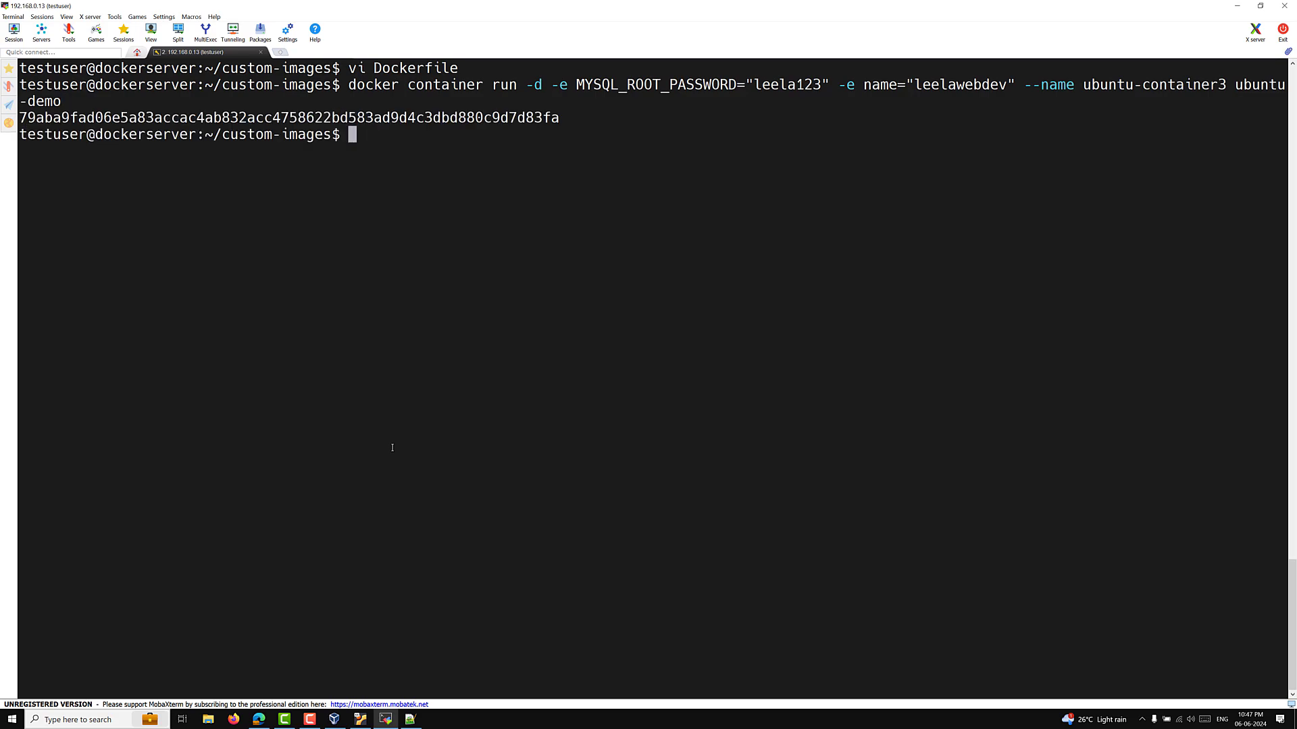
# Step: Run 'docker exec -ti ubuntu-container3 env' and highlight the DEBIAN_FRONTEND=nointeractive line
pyautogui.press('Up')
pyautogui.press('Up')
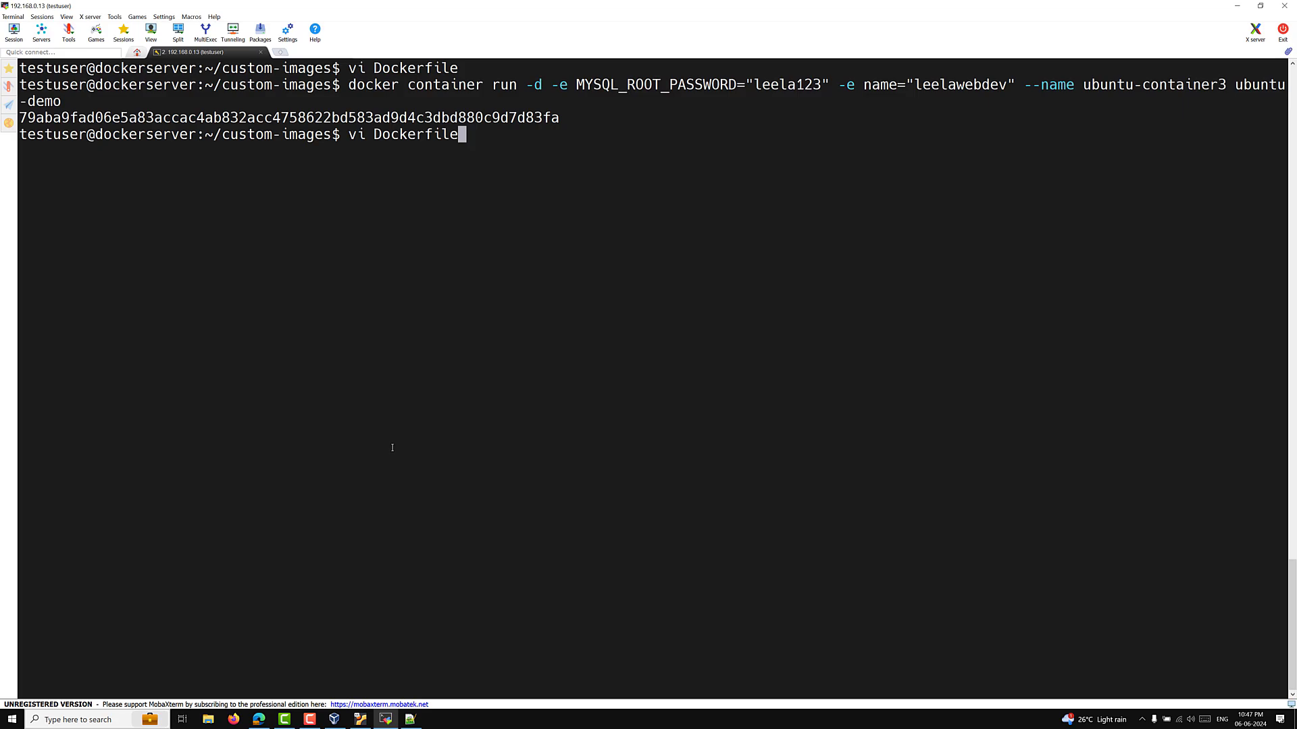
pyautogui.press('Up')
pyautogui.press('Up')
pyautogui.press('Up')
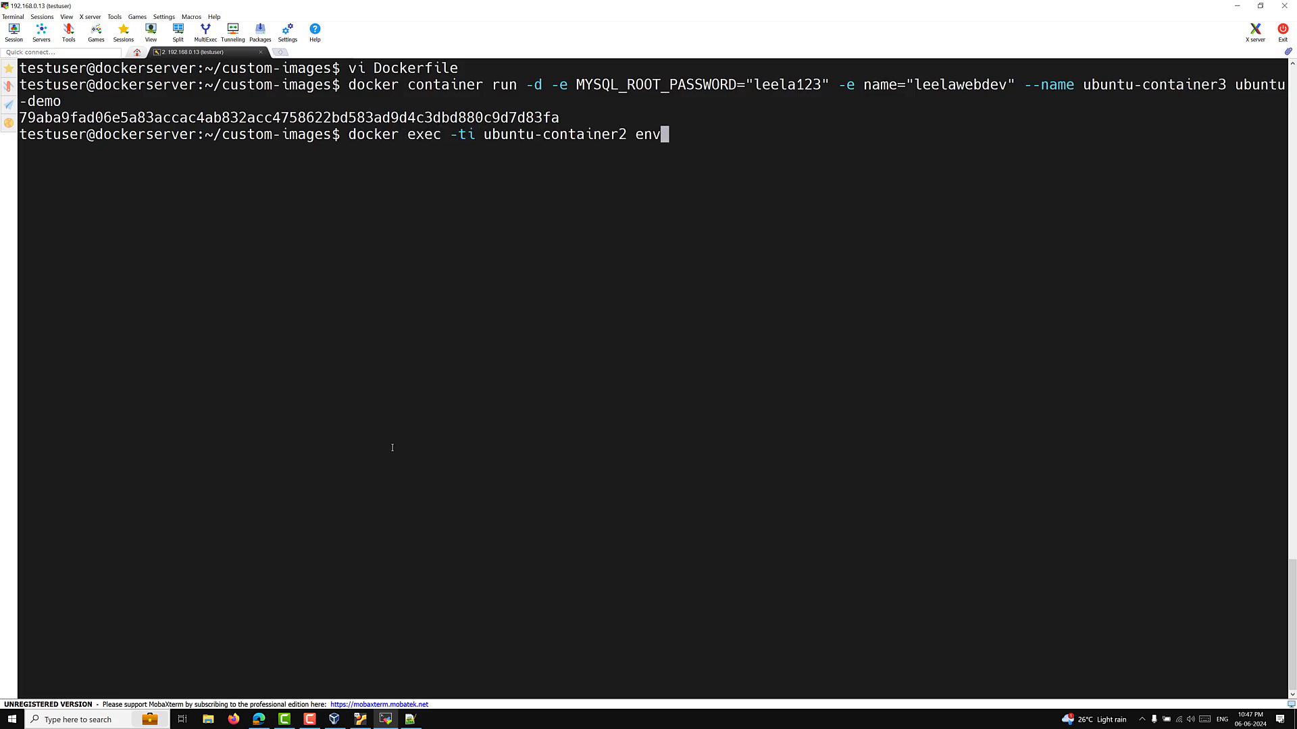
pyautogui.press('Left')
pyautogui.press('Left')
pyautogui.press('Left')
pyautogui.press('Left')
pyautogui.press('BackSpace')
pyautogui.write('3')
pyautogui.press('Return')
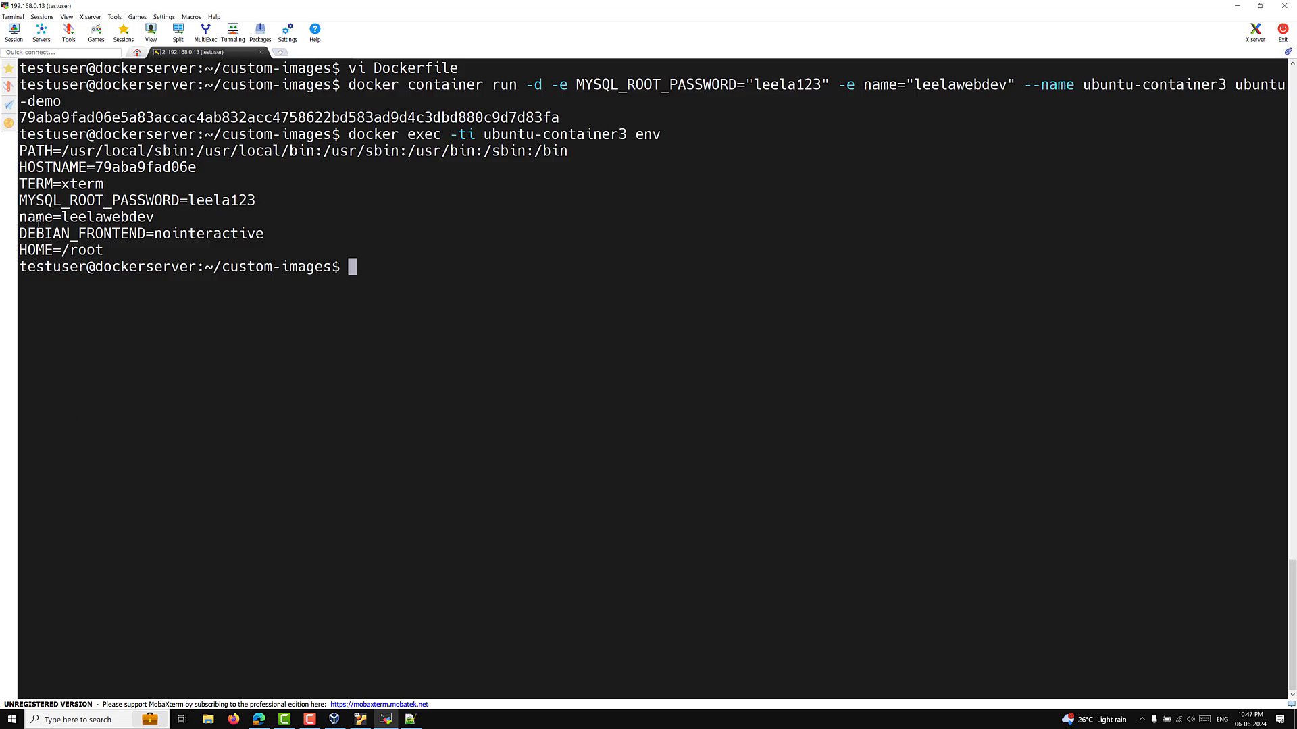
pyautogui.moveTo(27, 233); pyautogui.dragTo(264, 234)
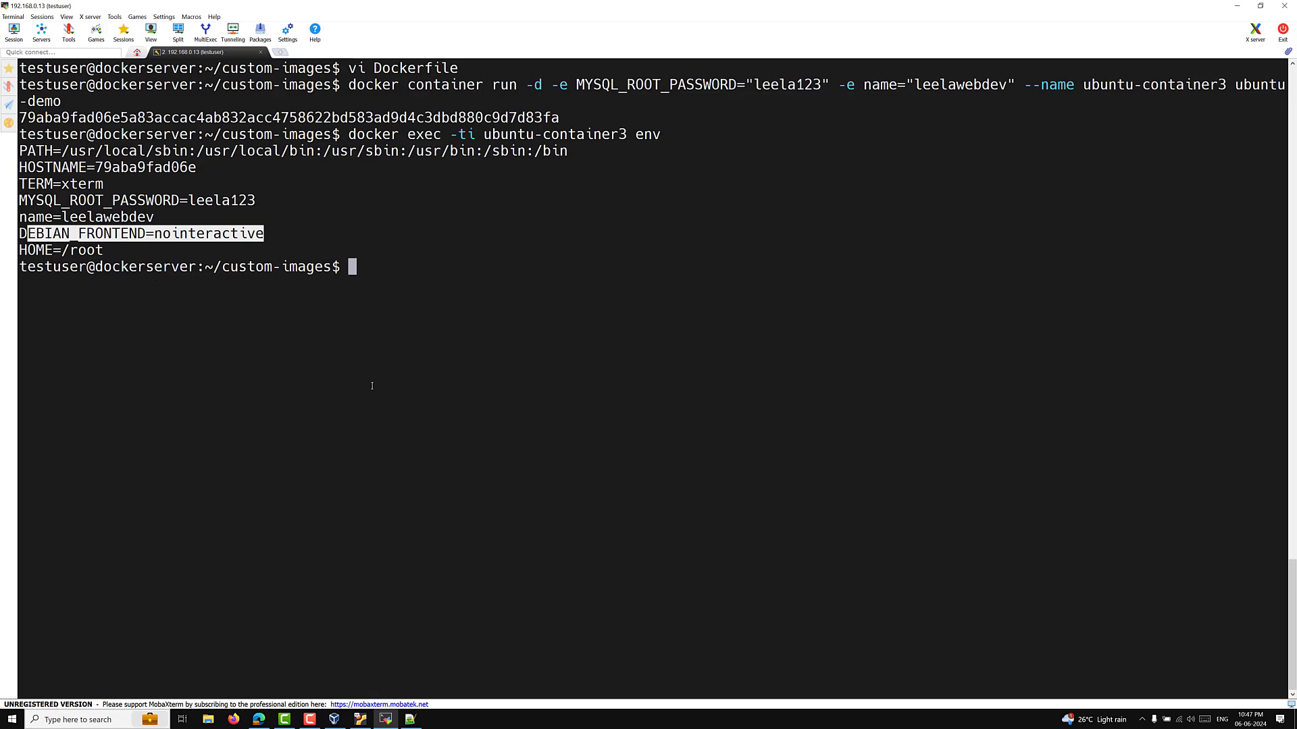
pyautogui.press('Up')
pyautogui.press('Up')
pyautogui.press('Up')
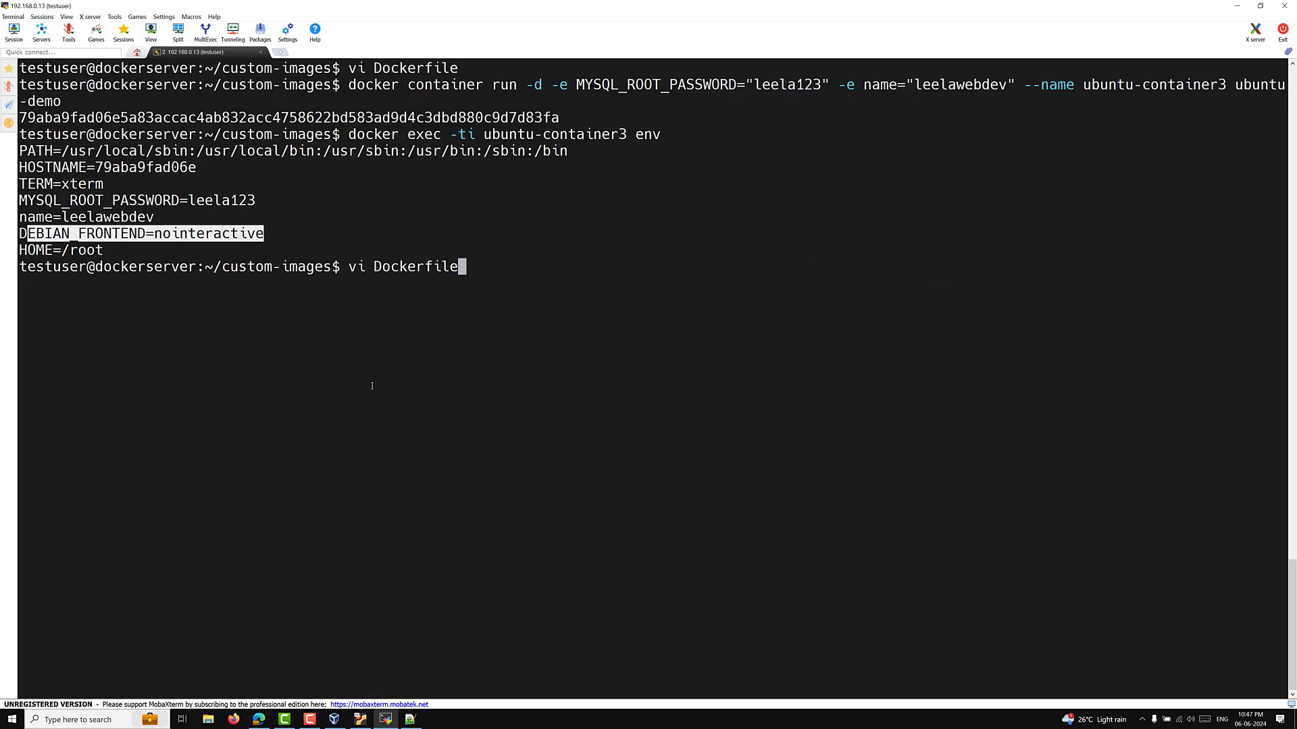
# Step: Open the Dockerfile in vi insert mode and delete ENV from the DEBIAN_FRONTEND line
pyautogui.press('Return')
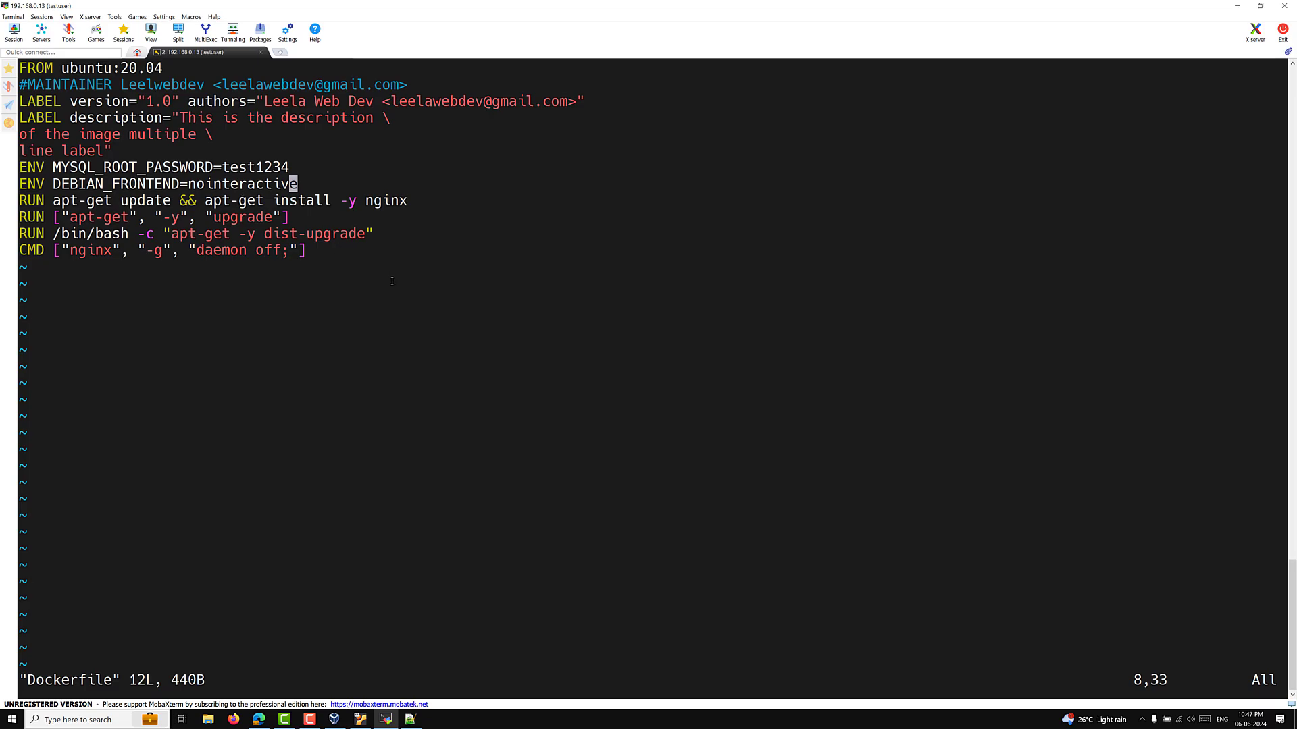
pyautogui.press('i')
pyautogui.press('Up')
pyautogui.press('Down')
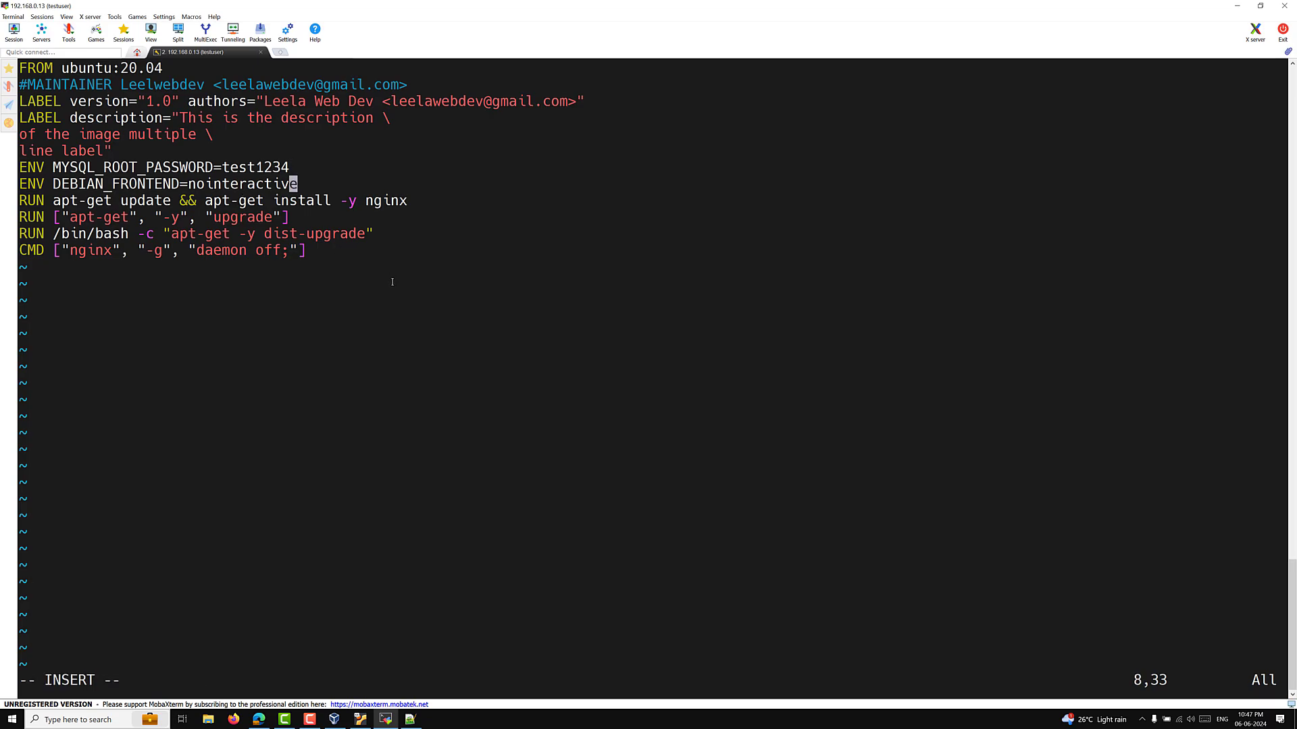
pyautogui.press('Left')
pyautogui.press('Left')
pyautogui.press('Left')
pyautogui.press('Left')
pyautogui.press('Left')
pyautogui.press('Left')
pyautogui.press('Left')
pyautogui.press('Left')
pyautogui.press('Left')
pyautogui.press('Left')
pyautogui.press('Left')
pyautogui.press('Left')
pyautogui.press('Left')
pyautogui.press('Left')
pyautogui.press('Left')
pyautogui.press('Left')
pyautogui.press('Left')
pyautogui.press('Left')
pyautogui.press('Left')
pyautogui.press('Left')
pyautogui.press('Left')
pyautogui.press('Right')
pyautogui.press('Right')
pyautogui.press('BackSpace')
pyautogui.press('BackSpace')
pyautogui.press('BackSpace')
pyautogui.press('BackSpace')
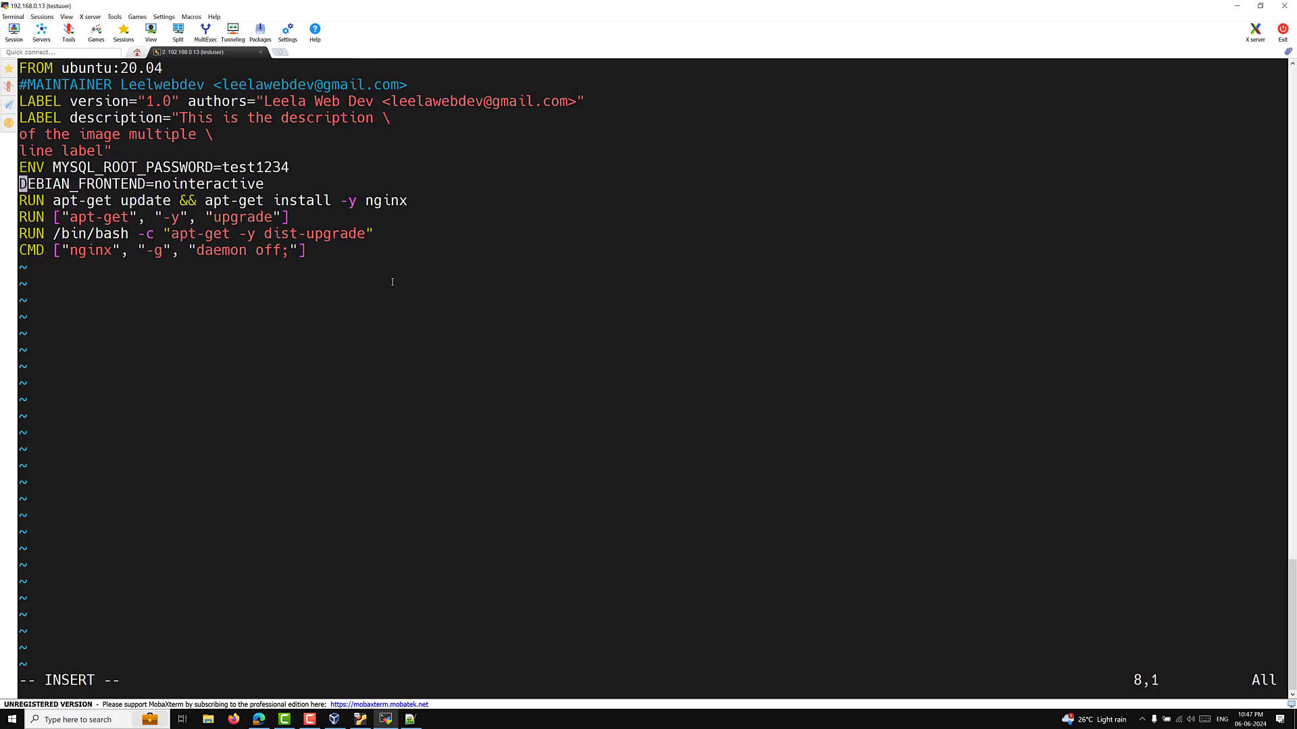
# Step: Join the apt-get nginx line into 'RUN DEBIAN_FRONTEND=nointeractive apt-get ...', removing its separate RUN
pyautogui.press('Down')
pyautogui.press('Up')
pyautogui.hotkey('ctrl', 'Right')
pyautogui.press('Right')
pyautogui.press('Right')
pyautogui.press('Right')
pyautogui.press('Right')
pyautogui.press('Right')
pyautogui.press('Right')
pyautogui.press('Right')
pyautogui.press('Right')
pyautogui.press('Right')
pyautogui.press('Right')
pyautogui.press('Right')
pyautogui.press('Right')
pyautogui.press('Right')
pyautogui.press('Right')
pyautogui.press('Down')
pyautogui.press('Up')
pyautogui.press('Down')
pyautogui.press('Left')
pyautogui.press('Left')
pyautogui.press('Left')
pyautogui.press('Left')
pyautogui.press('Left')
pyautogui.press('Left')
pyautogui.press('Left')
pyautogui.press('Left')
pyautogui.press('Left')
pyautogui.press('Left')
pyautogui.press('Left')
pyautogui.press('Left')
pyautogui.press('Left')
pyautogui.press('Left')
pyautogui.press('Left')
pyautogui.press('Left')
pyautogui.press('Left')
pyautogui.press('Left')
pyautogui.press('Left')
pyautogui.press('Left')
pyautogui.press('Left')
pyautogui.press('Left')
pyautogui.press('Left')
pyautogui.press('Left')
pyautogui.press('BackSpace')
pyautogui.press('BackSpace')
pyautogui.press('BackSpace')
pyautogui.press('BackSpace')
pyautogui.press('BackSpace')
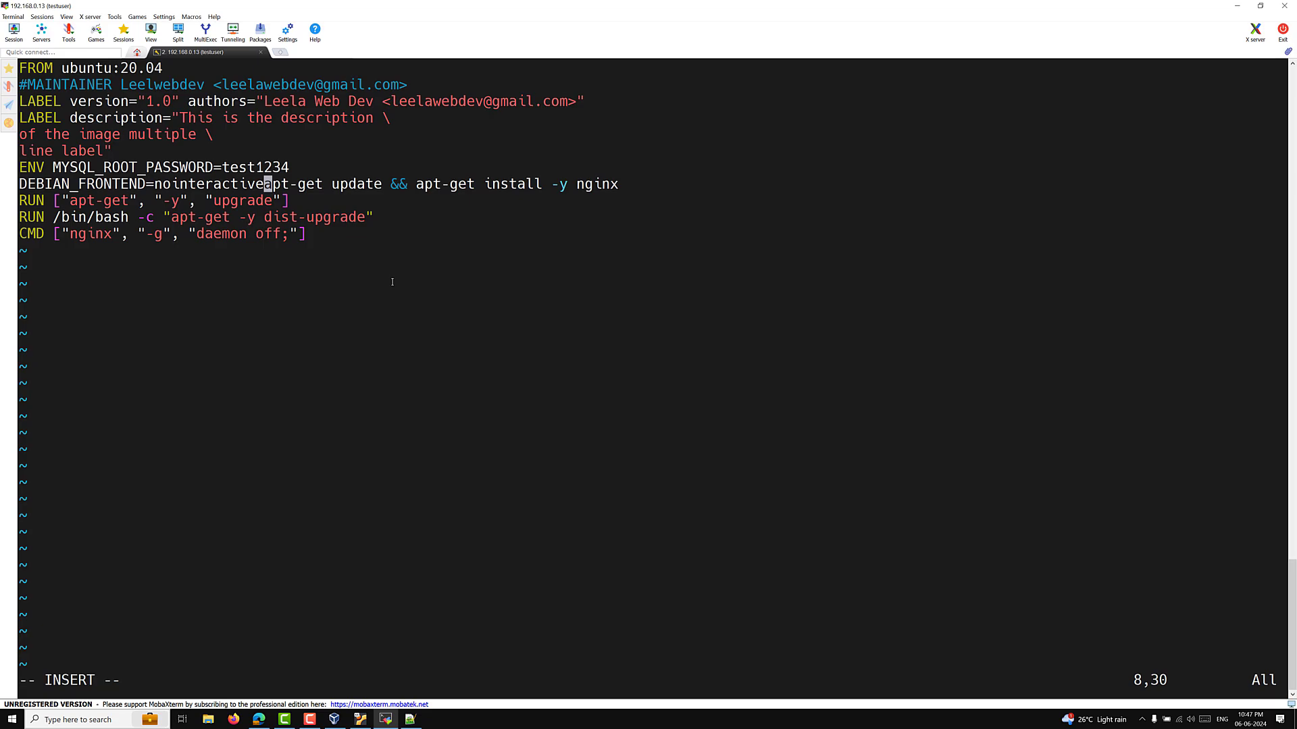
pyautogui.press('Left')
pyautogui.press('Left')
pyautogui.press('Left')
pyautogui.press('Left')
pyautogui.press('Left')
pyautogui.press('Left')
pyautogui.press('Left')
pyautogui.press('Left')
pyautogui.press('Left')
pyautogui.press('Left')
pyautogui.press('Left')
pyautogui.press('Left')
pyautogui.press('Left')
pyautogui.press('Left')
pyautogui.press('Left')
pyautogui.press('Left')
pyautogui.press('Left')
pyautogui.press('Left')
pyautogui.press('Left')
pyautogui.press('Left')
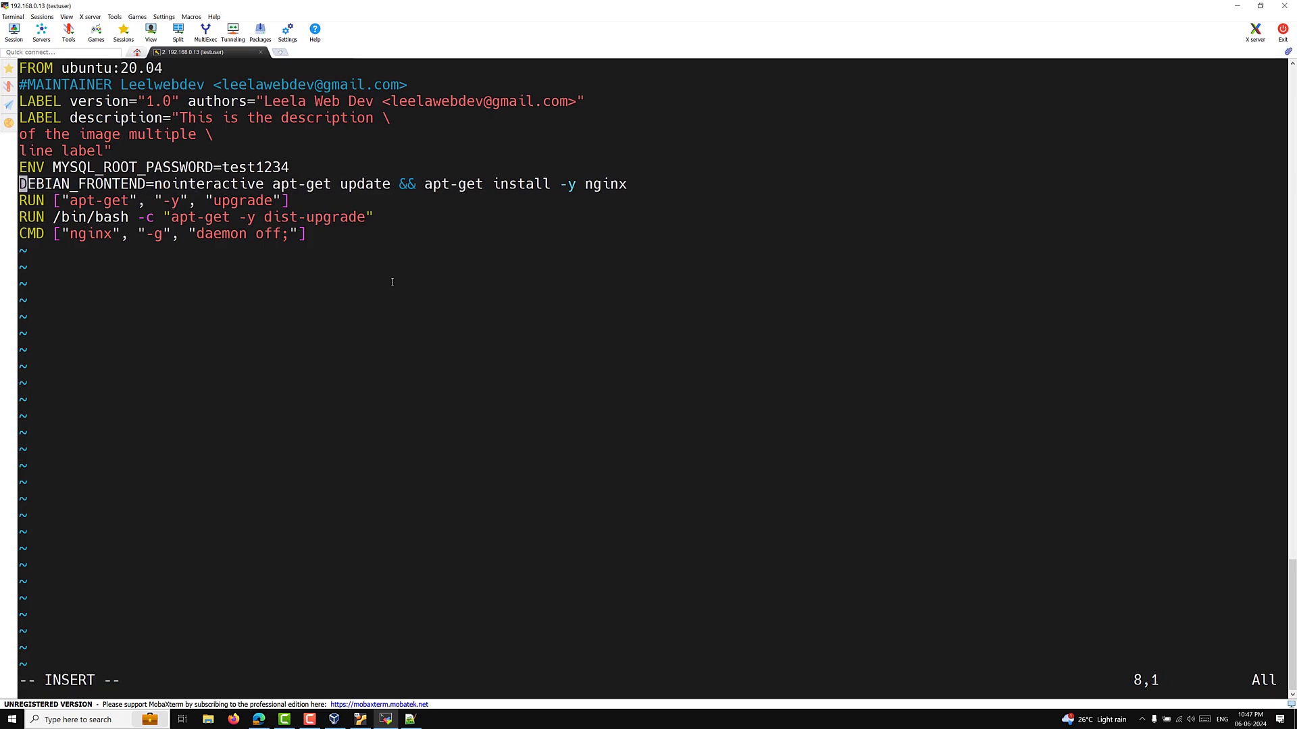
pyautogui.write('RUN')
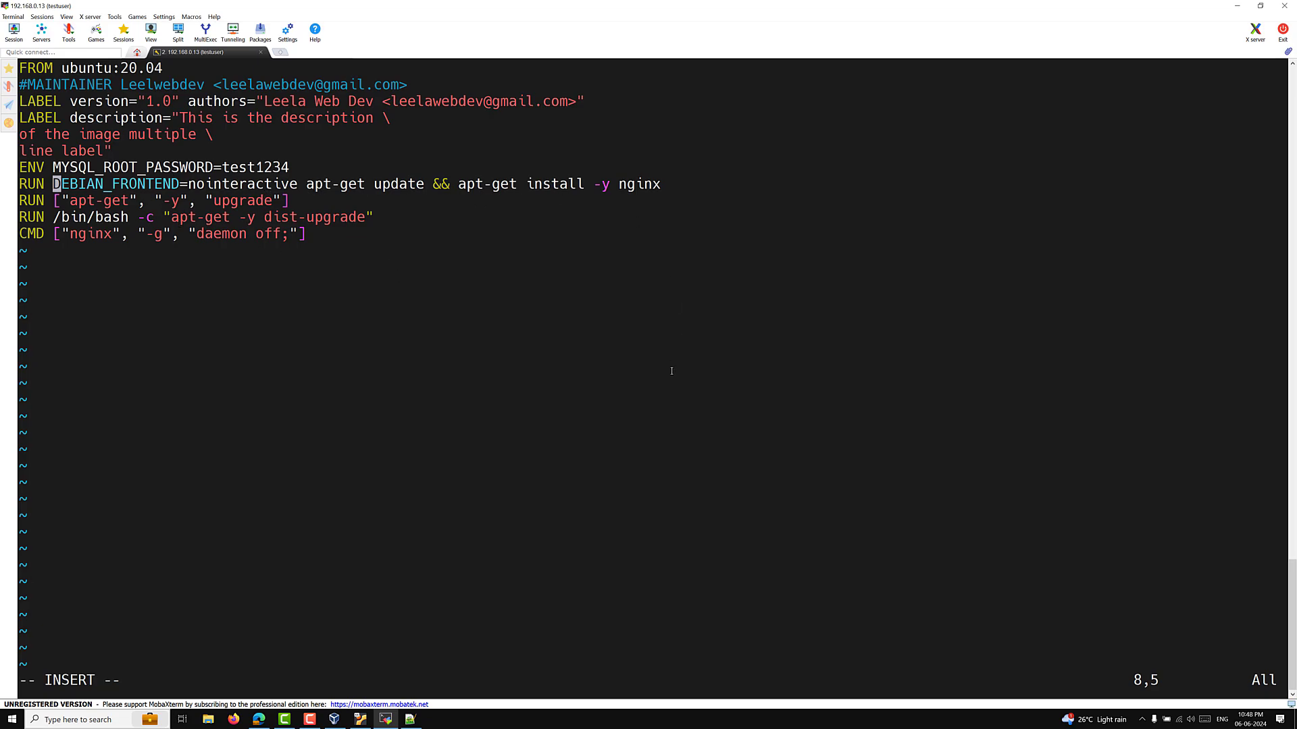
# Step: Leave insert mode and save the Dockerfile with :wq
pyautogui.press('Escape')
pyautogui.write(':wq')
pyautogui.press('Return')
# Step: List ubuntu-container3's environment again, then rerun 'docker image build -t ubuntu-demo .'
pyautogui.press('Up')
pyautogui.press('Up')
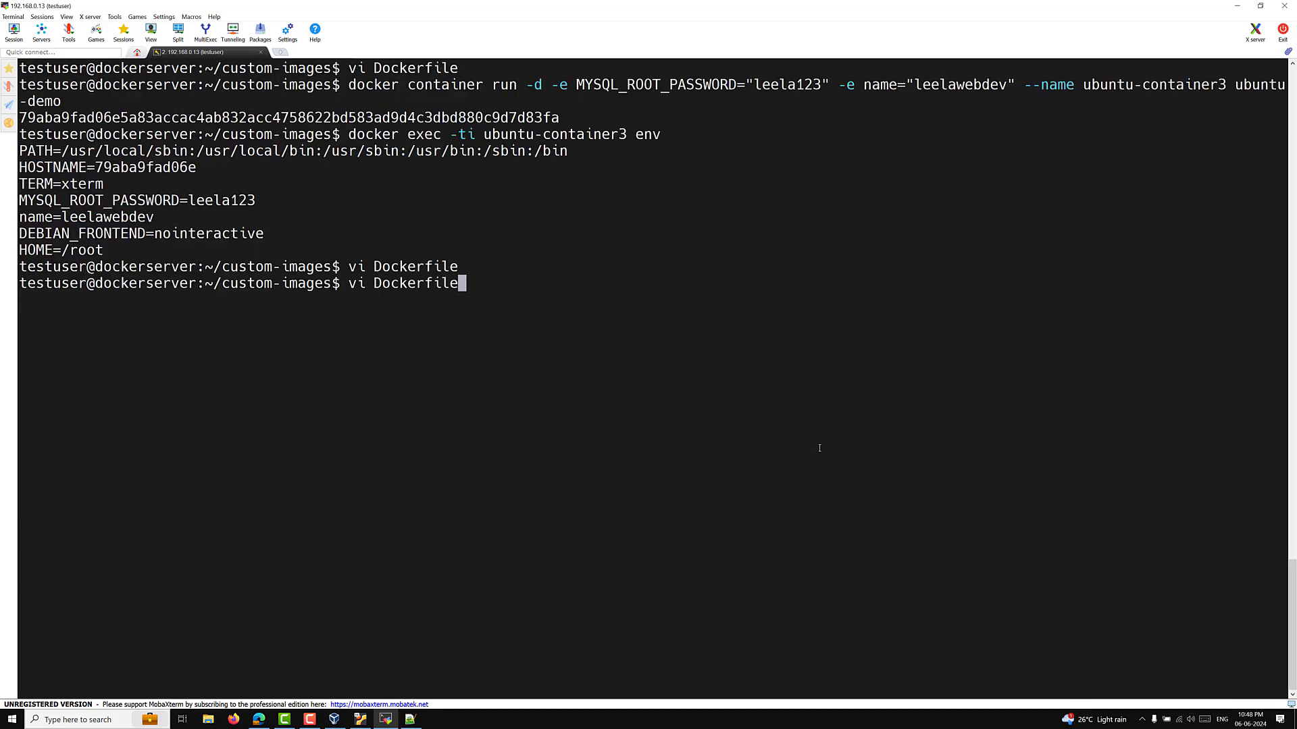
pyautogui.press('Return')
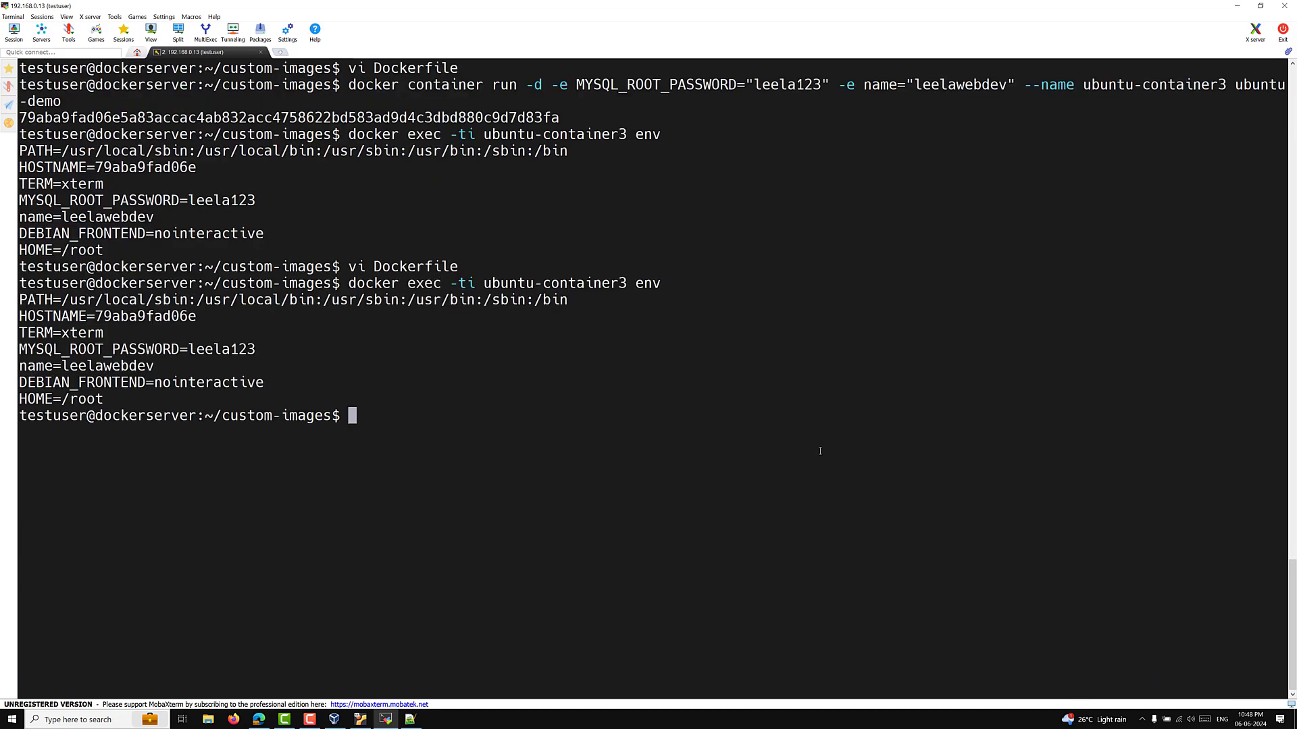
pyautogui.press('Up')
pyautogui.press('Up')
pyautogui.press('Up')
pyautogui.press('Up')
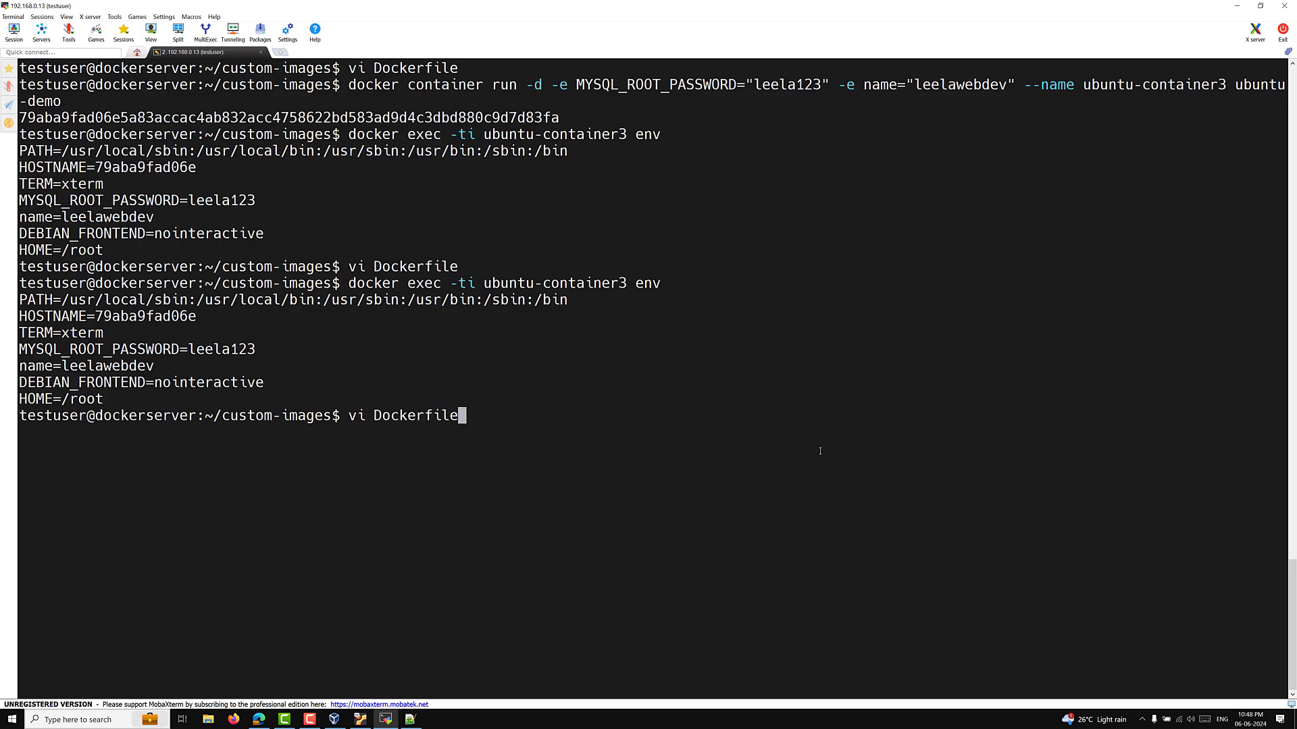
pyautogui.press('Up')
pyautogui.press('Up')
pyautogui.press('Return')
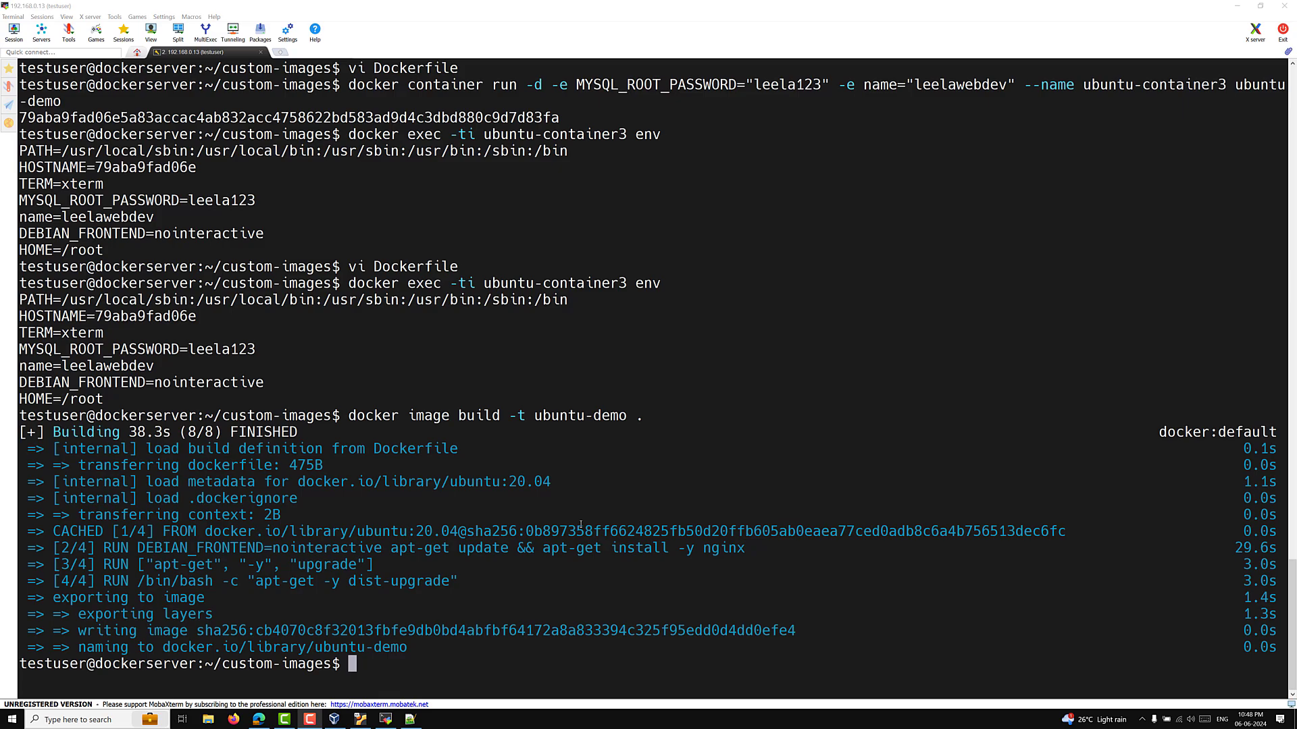
pyautogui.click(315, 572)
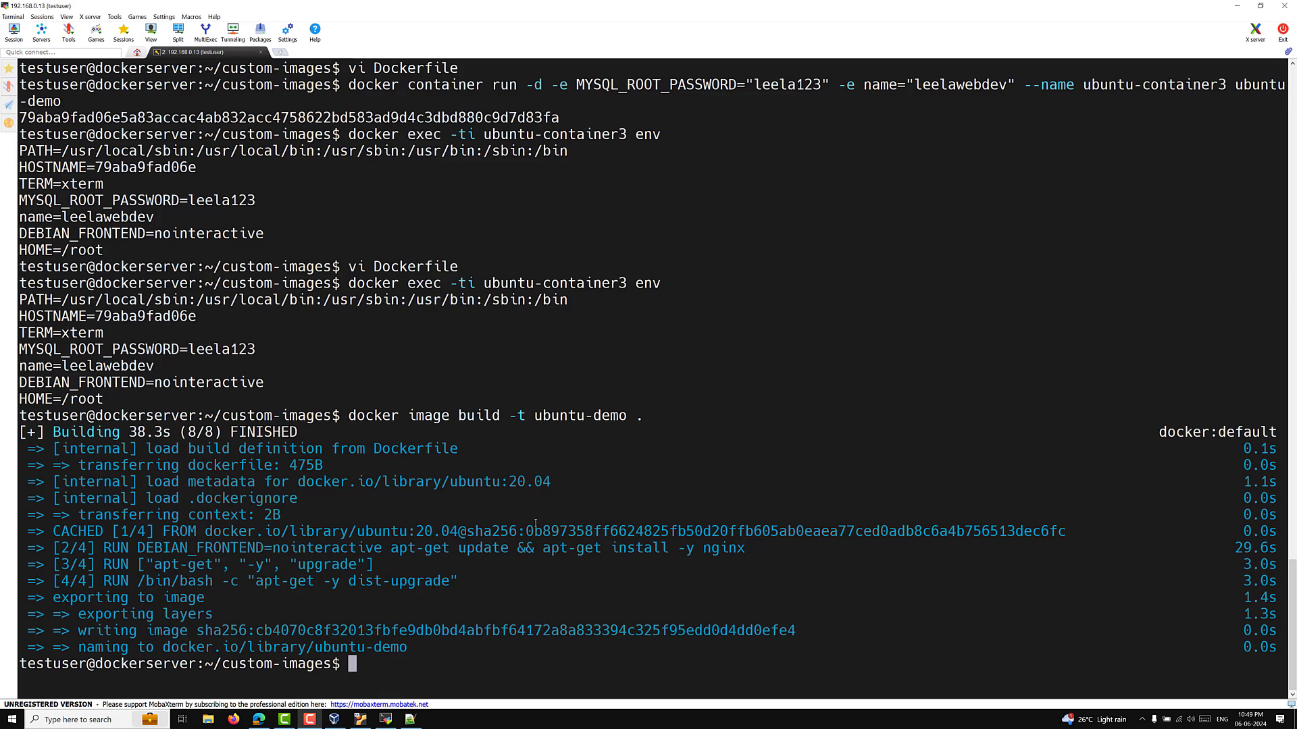
# Step: Clear the screen and rerun the container run command named ubuntu-container4
pyautogui.hotkey('ctrl', 'l')
pyautogui.press('Up')
pyautogui.press('Up')
pyautogui.press('Up')
pyautogui.press('Up')
pyautogui.press('Up')
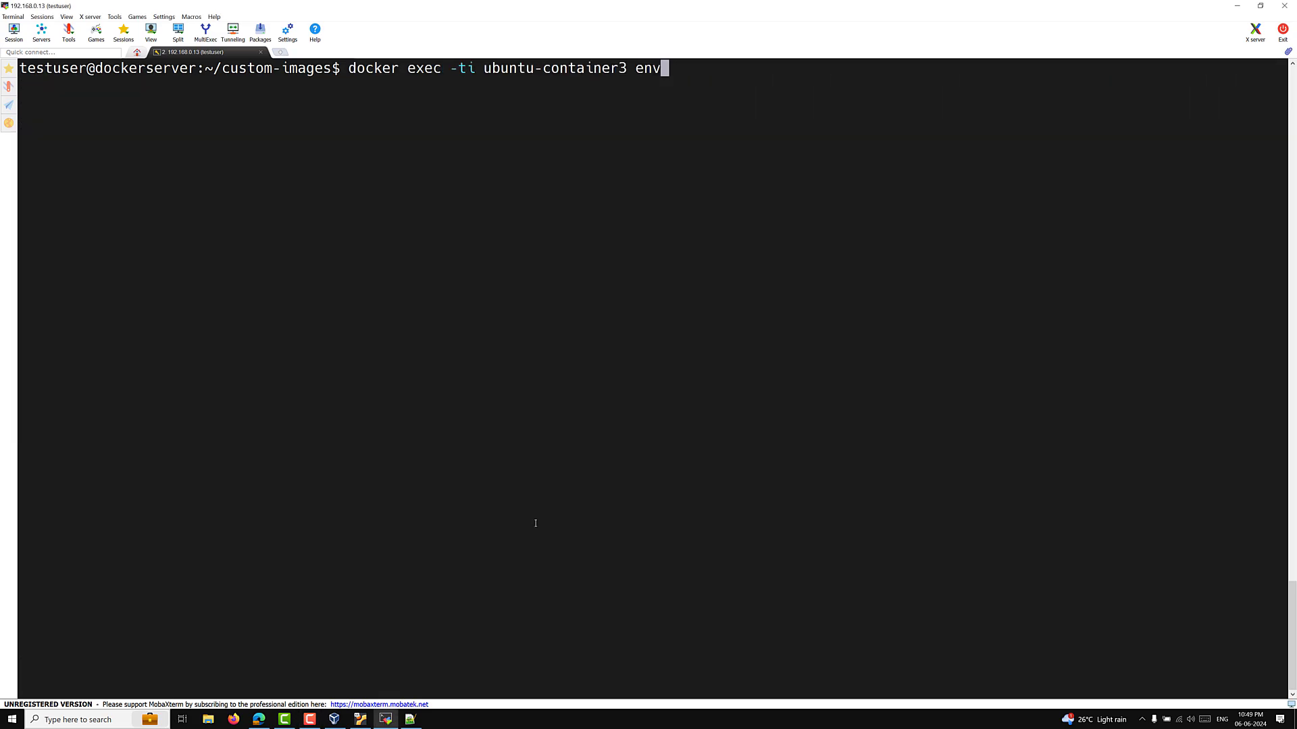
pyautogui.press('Left')
pyautogui.press('Left')
pyautogui.press('Left')
pyautogui.press('Left')
pyautogui.press('Left')
pyautogui.press('Left')
pyautogui.press('Left')
pyautogui.press('Left')
pyautogui.press('Left')
pyautogui.press('Left')
pyautogui.press('Left')
pyautogui.press('Left')
pyautogui.press('Left')
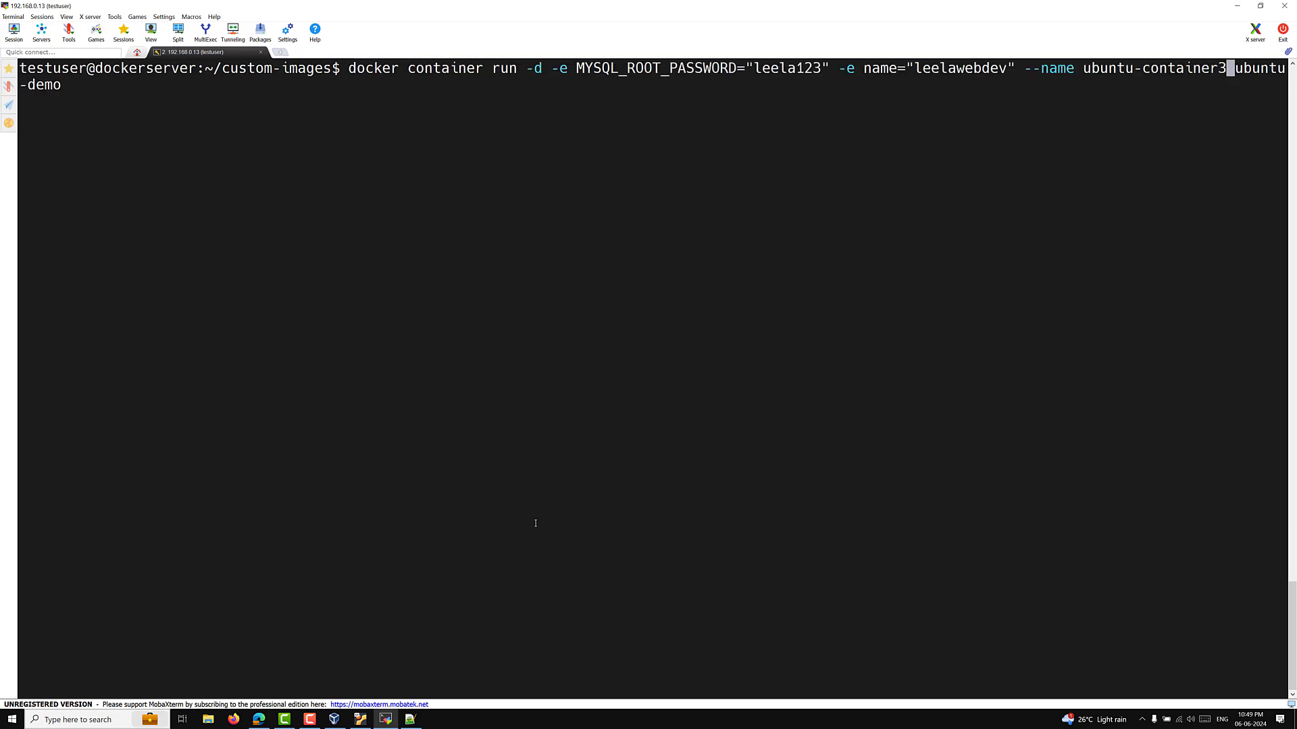
pyautogui.press('Delete')
pyautogui.write('4')
pyautogui.press('Return')
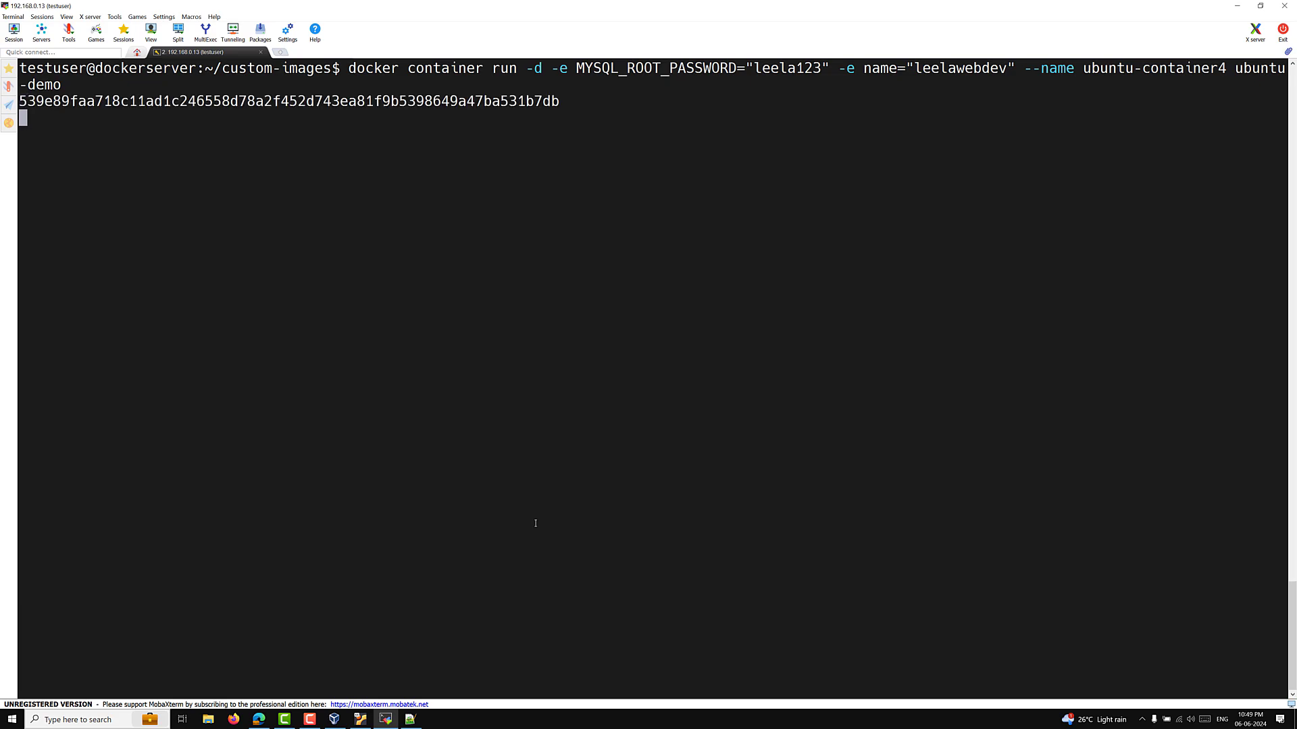
# Step: Run 'docker exec -ti ubuntu-container4 env' and highlight the MYSQL_ROOT_PASSWORD and name lines
pyautogui.press('Up')
pyautogui.press('Up')
pyautogui.press('Up')
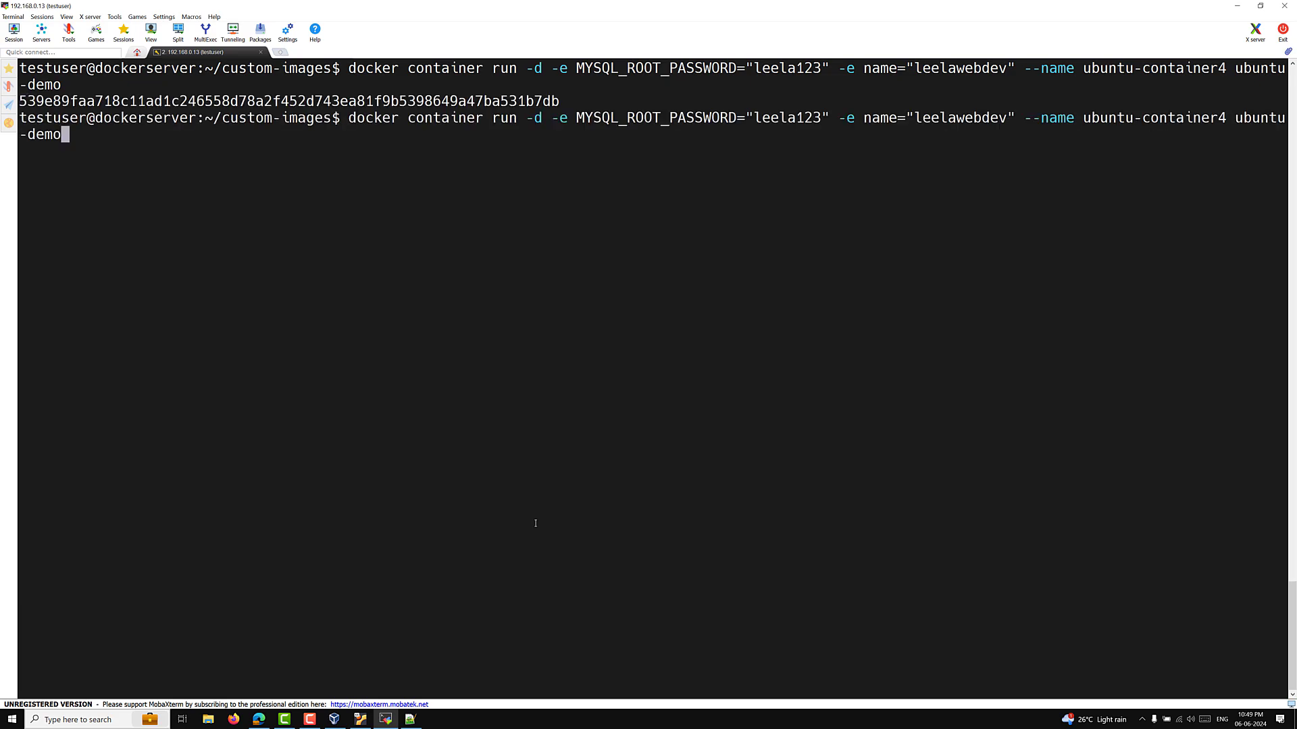
pyautogui.press('Left')
pyautogui.press('Left')
pyautogui.press('Left')
pyautogui.press('Left')
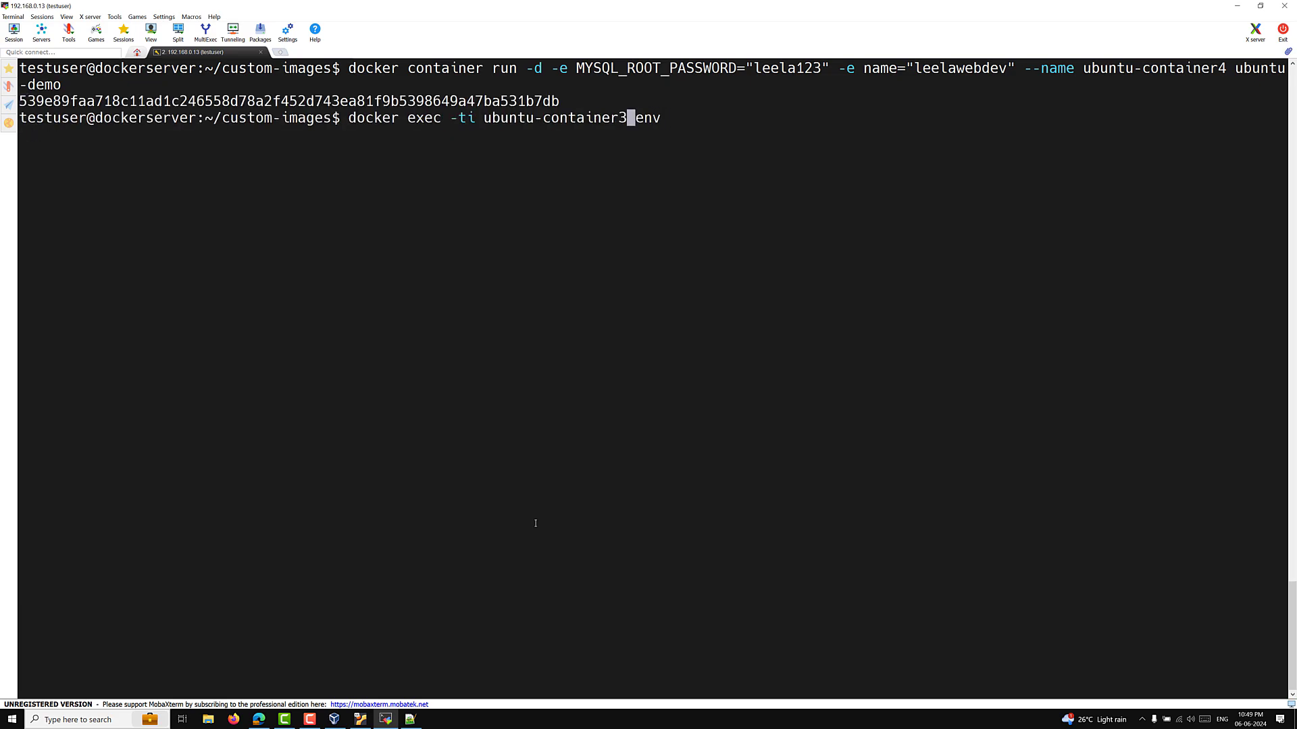
pyautogui.press('BackSpace')
pyautogui.write('4')
pyautogui.press('Return')
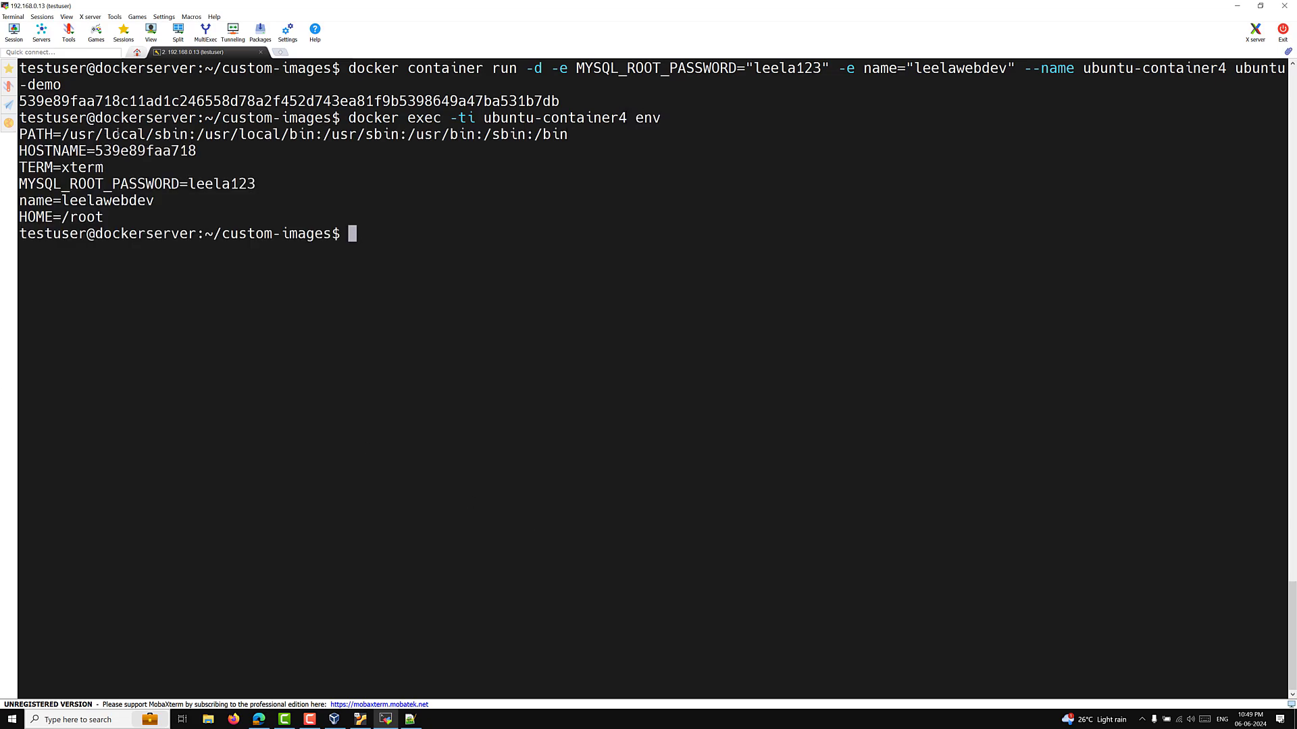
pyautogui.moveTo(118, 132); pyautogui.dragTo(473, 290)
pyautogui.click(517, 367)
pyautogui.moveTo(79, 179); pyautogui.dragTo(261, 195)
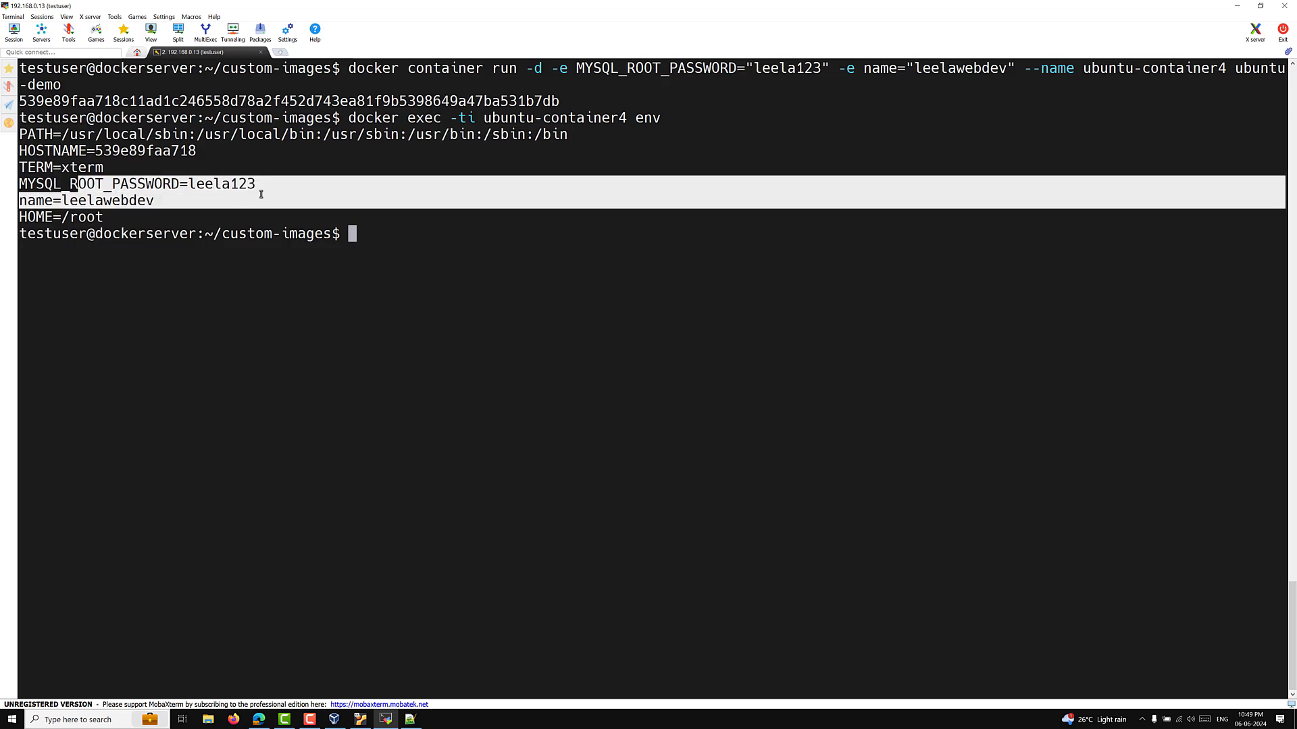
pyautogui.click(344, 374)
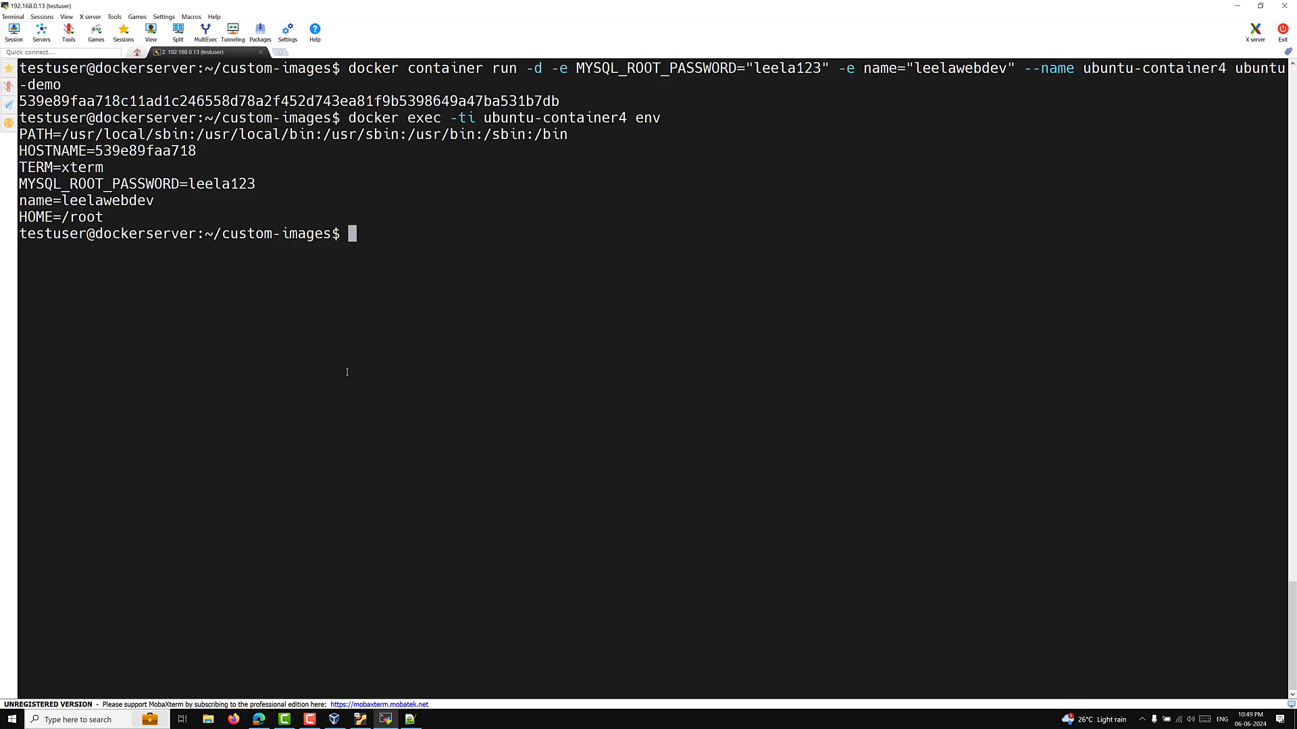